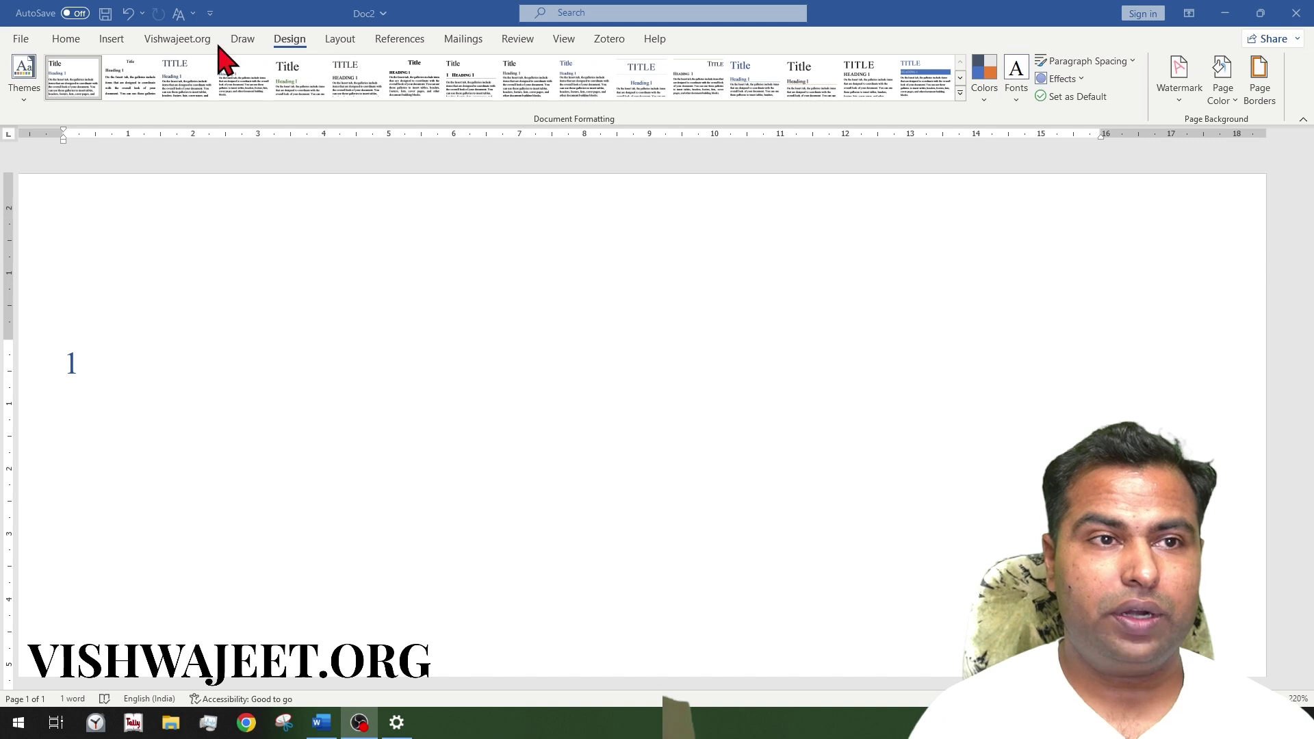
Step: Apply Heading 1 to the 1 and modify the style to be centred and underlined (Times New Roman 16 pt)
{"action": "left_click", "coordinate": [74, 41]}
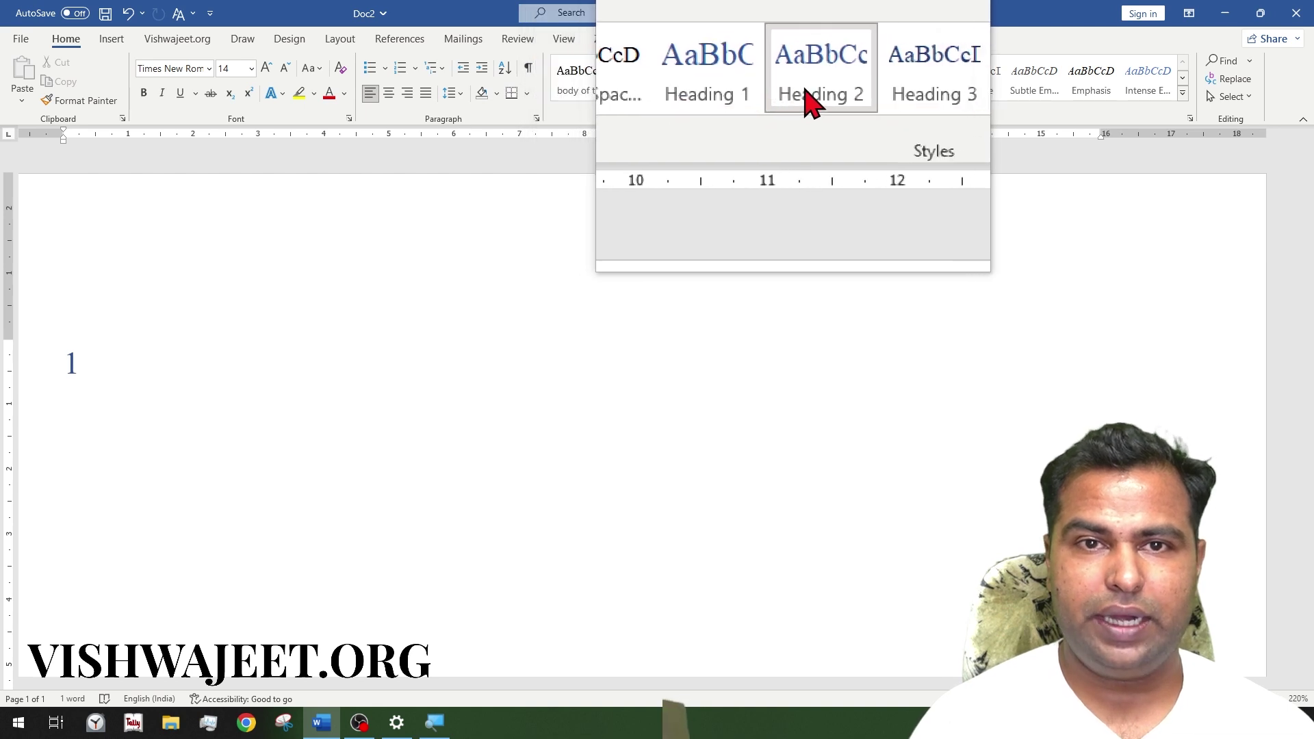
{"action": "left_click", "coordinate": [730, 99]}
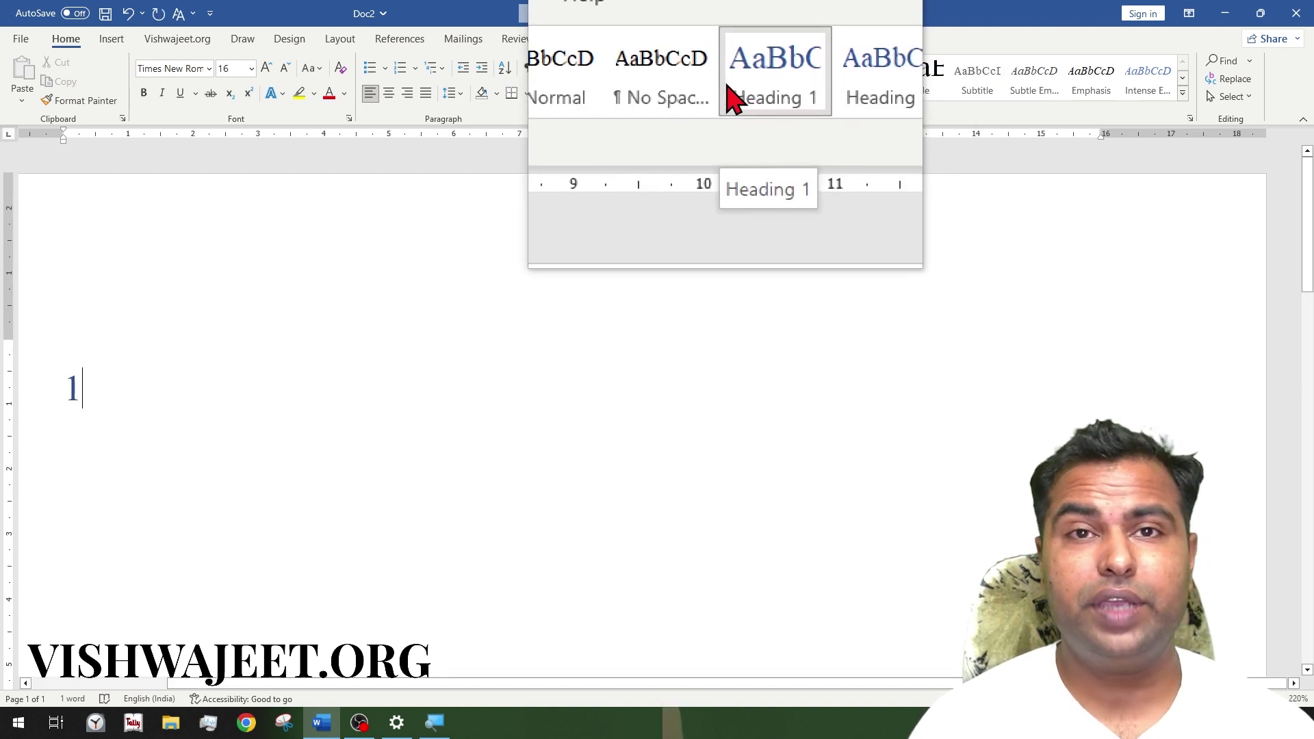
{"action": "right_click", "coordinate": [756, 81]}
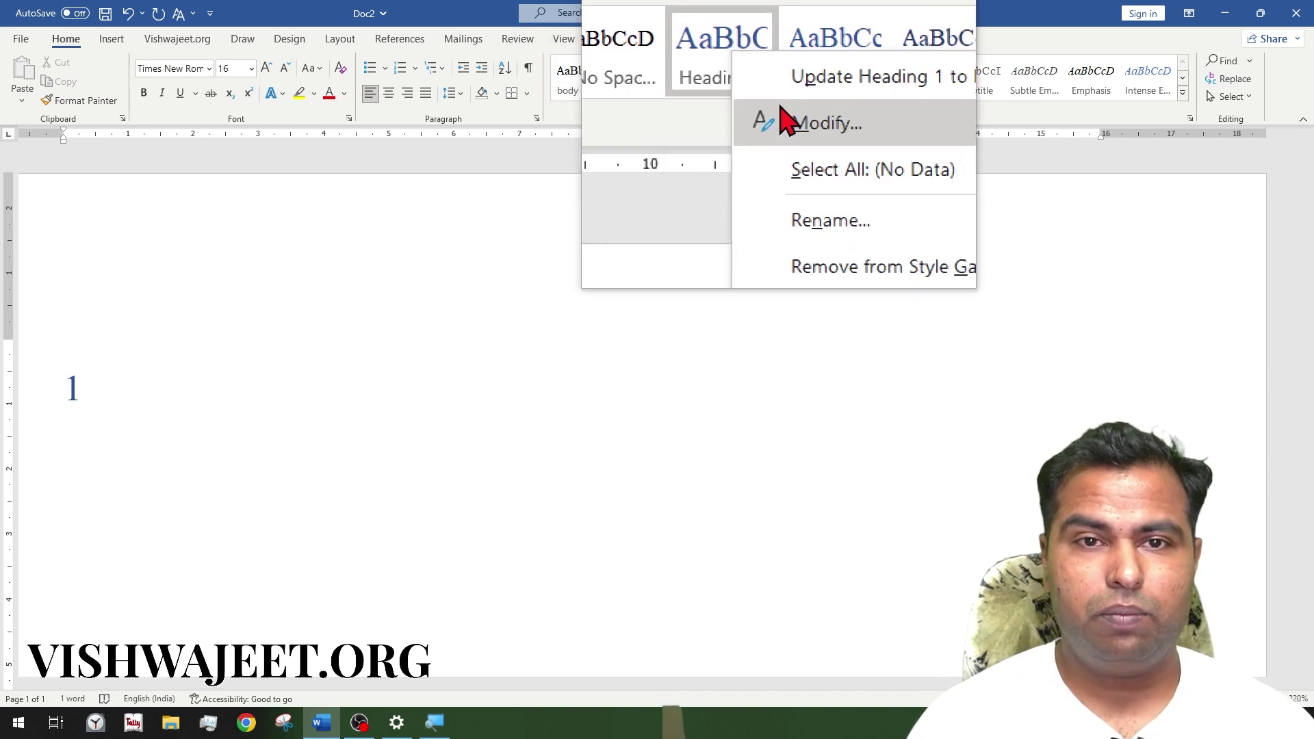
{"action": "left_click", "coordinate": [787, 123]}
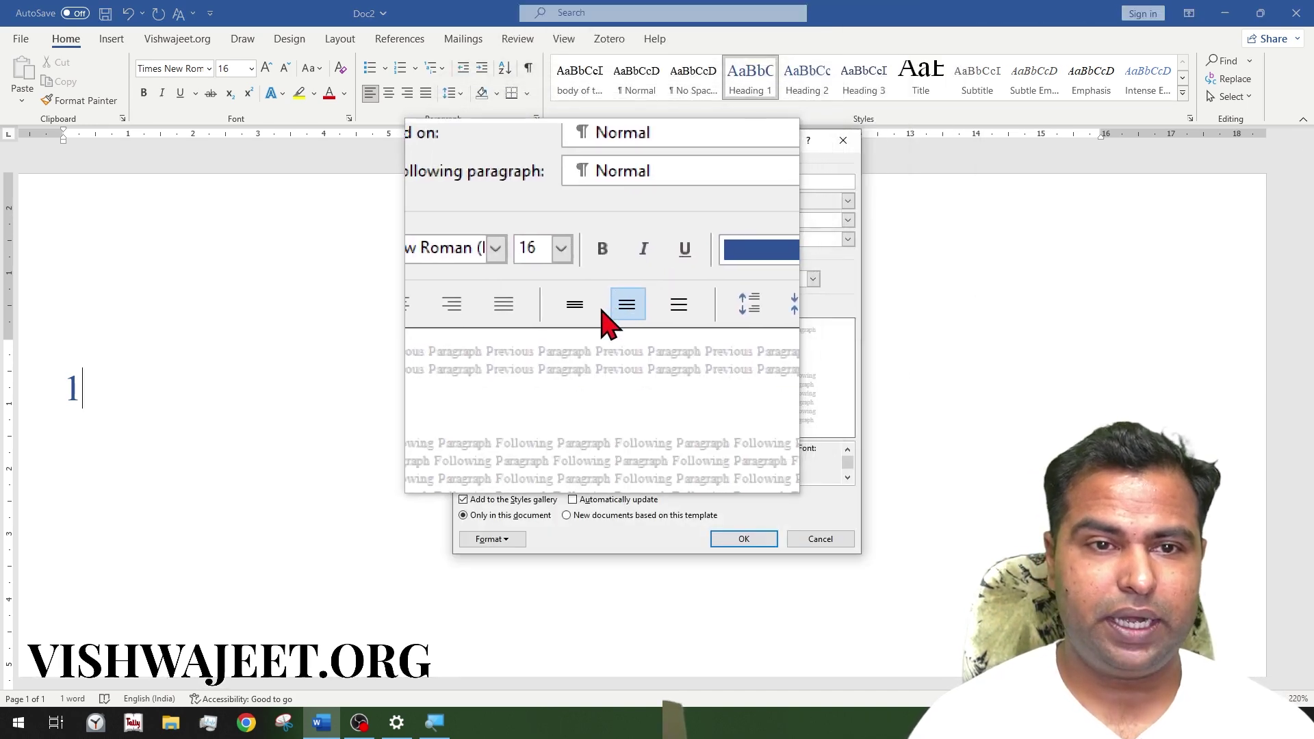
{"action": "left_click", "coordinate": [499, 305]}
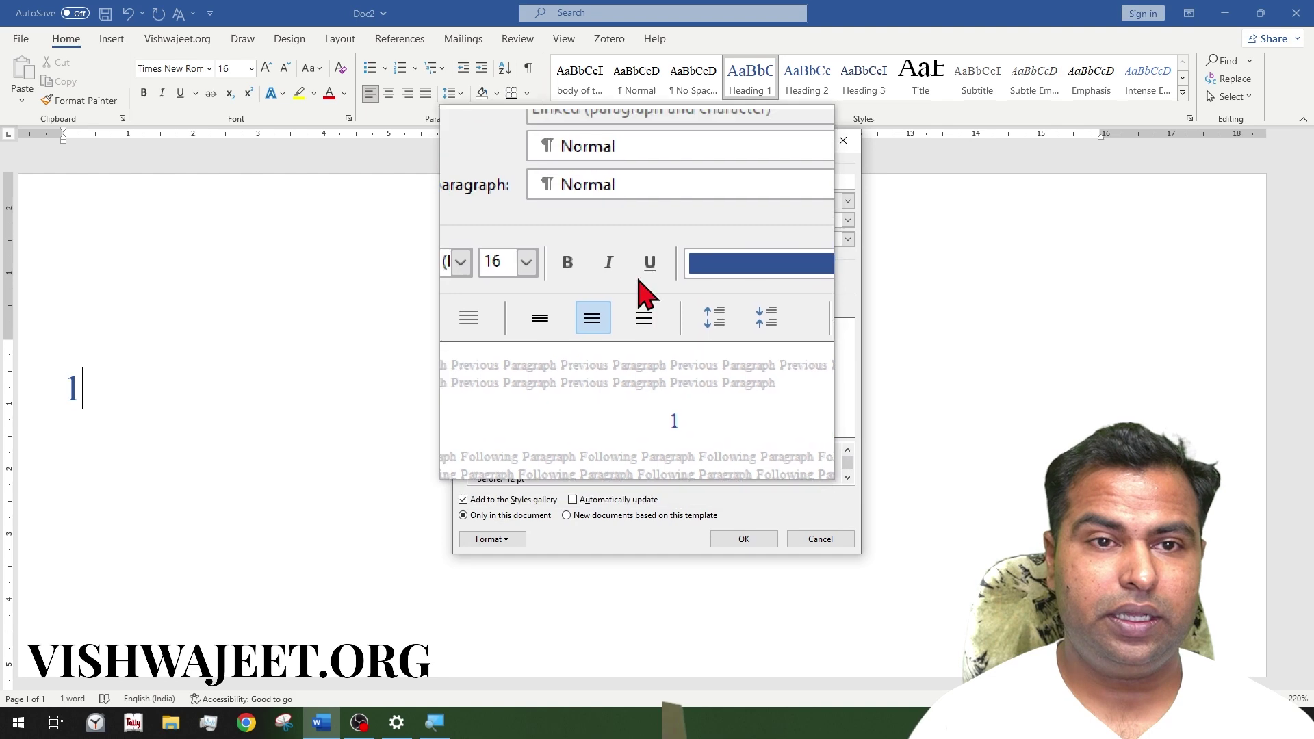
{"action": "left_click", "coordinate": [644, 282]}
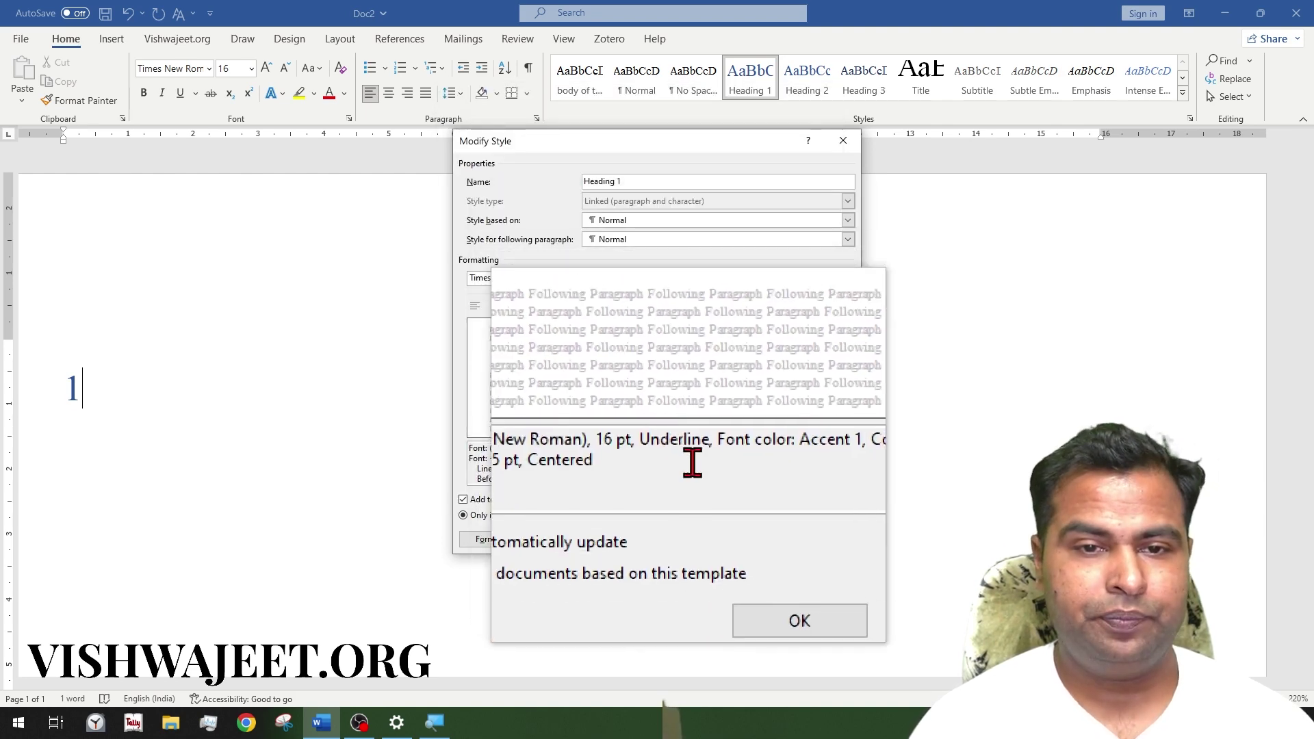
{"action": "left_click", "coordinate": [733, 541]}
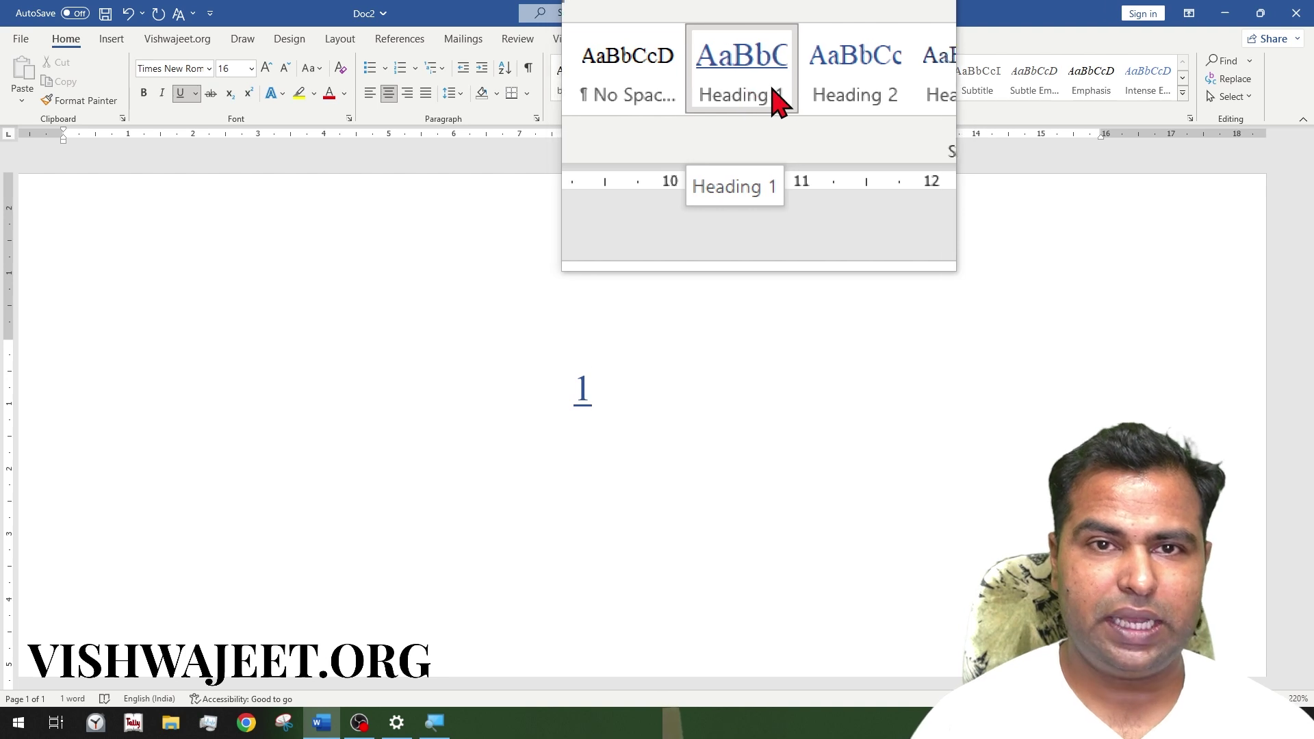
Step: Switch the 1 from Heading 2 to the black 12 pt justified body text style
{"action": "left_click", "coordinate": [813, 97]}
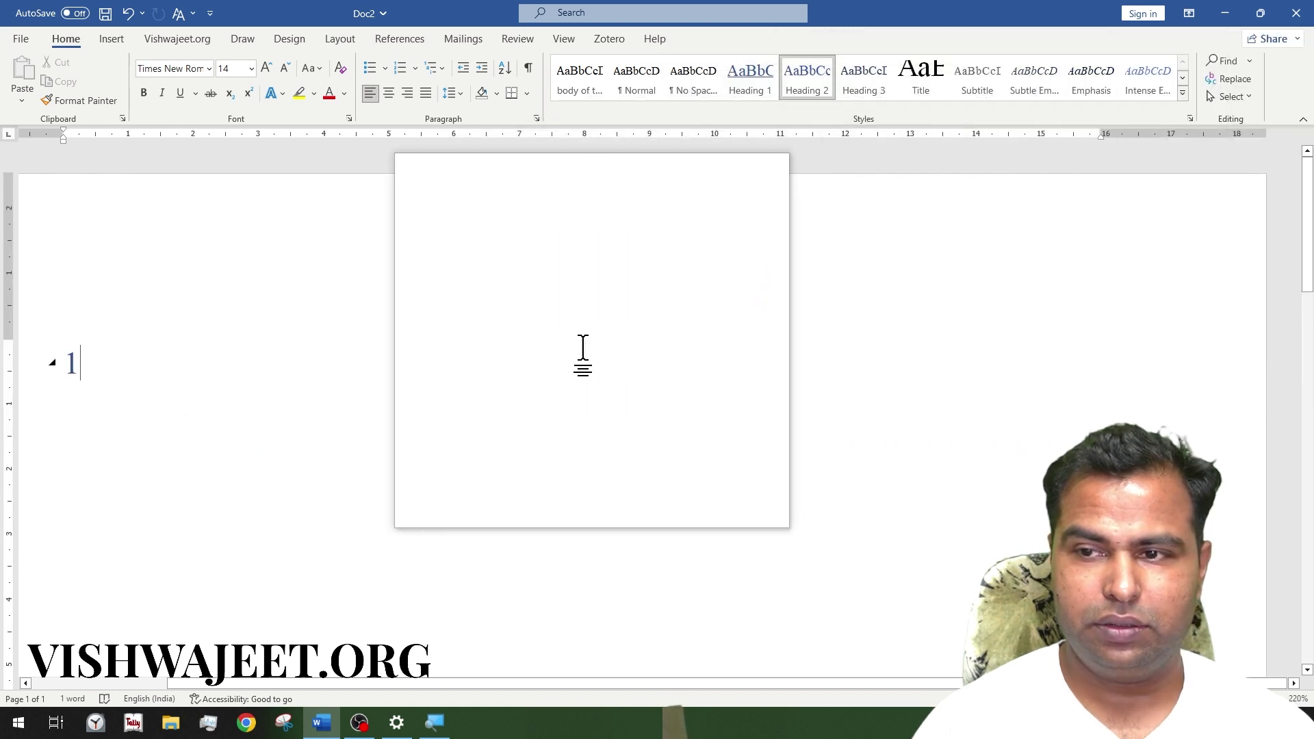
{"action": "key", "text": "super+Escape"}
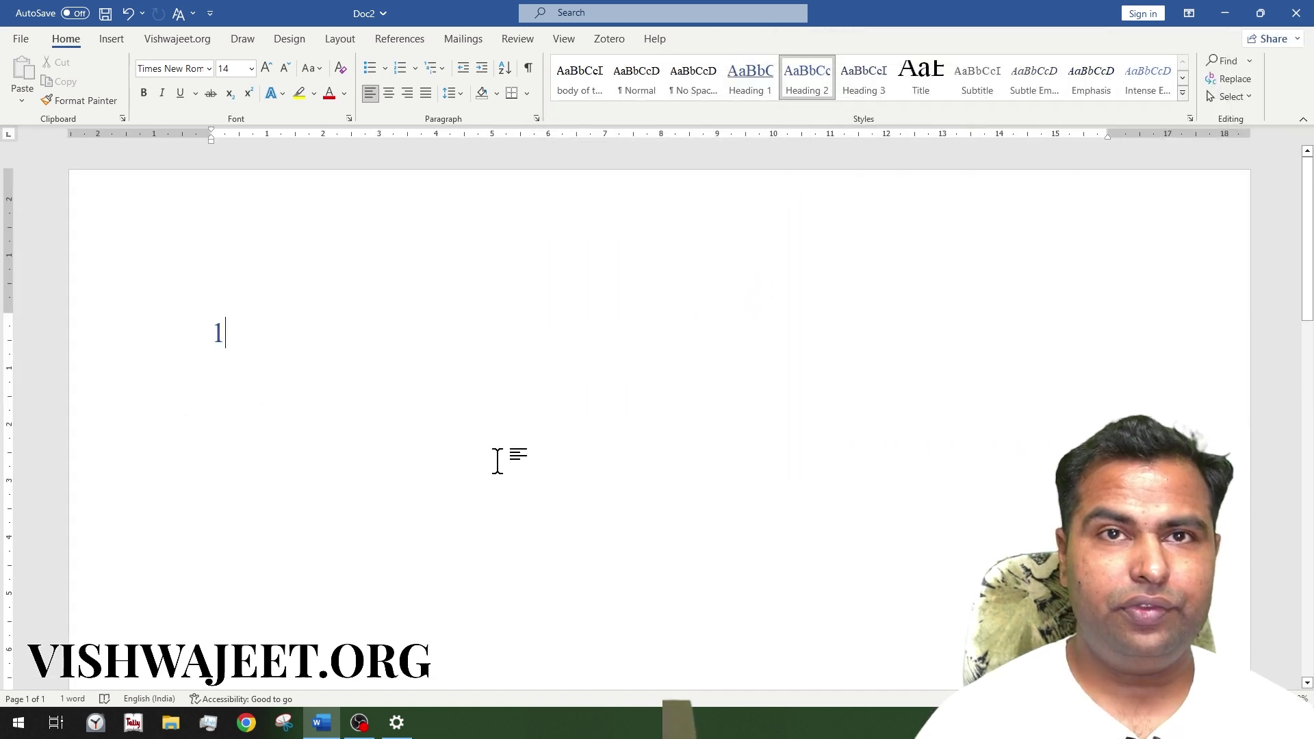
{"action": "left_click", "coordinate": [572, 73]}
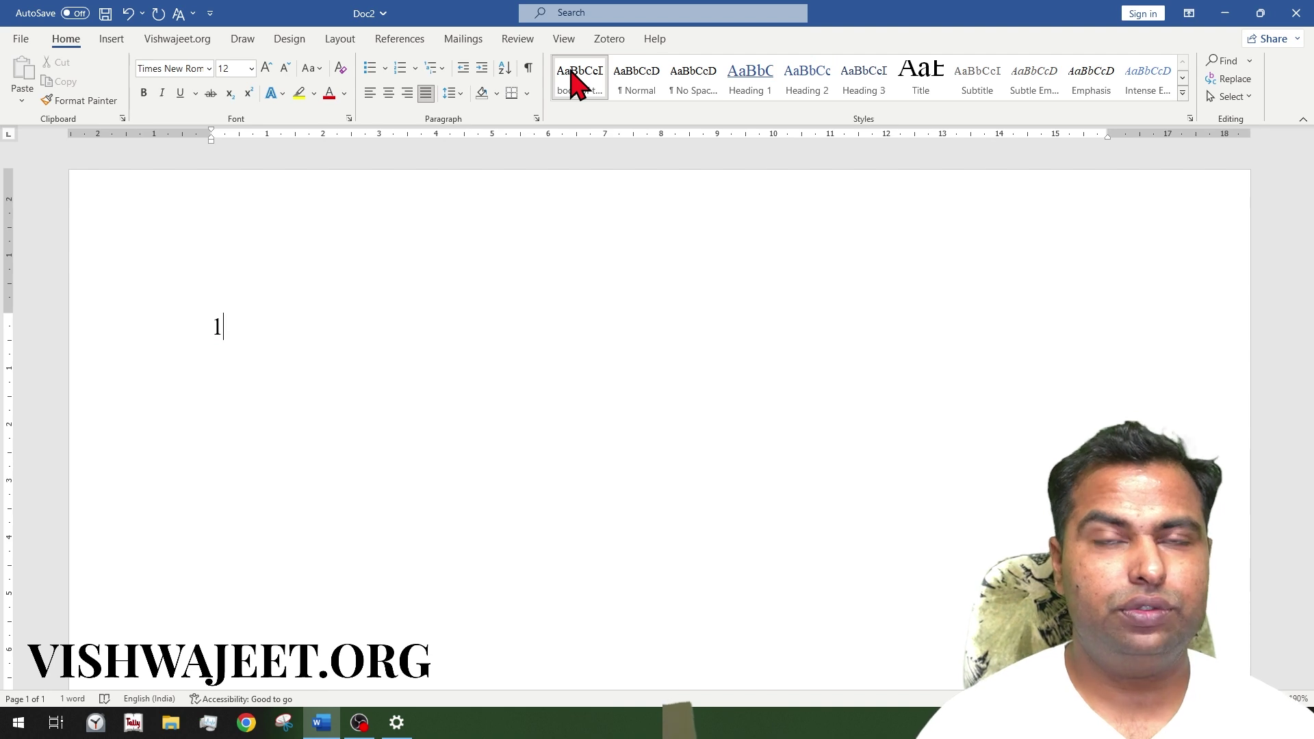
{"action": "key", "text": "super+plus"}
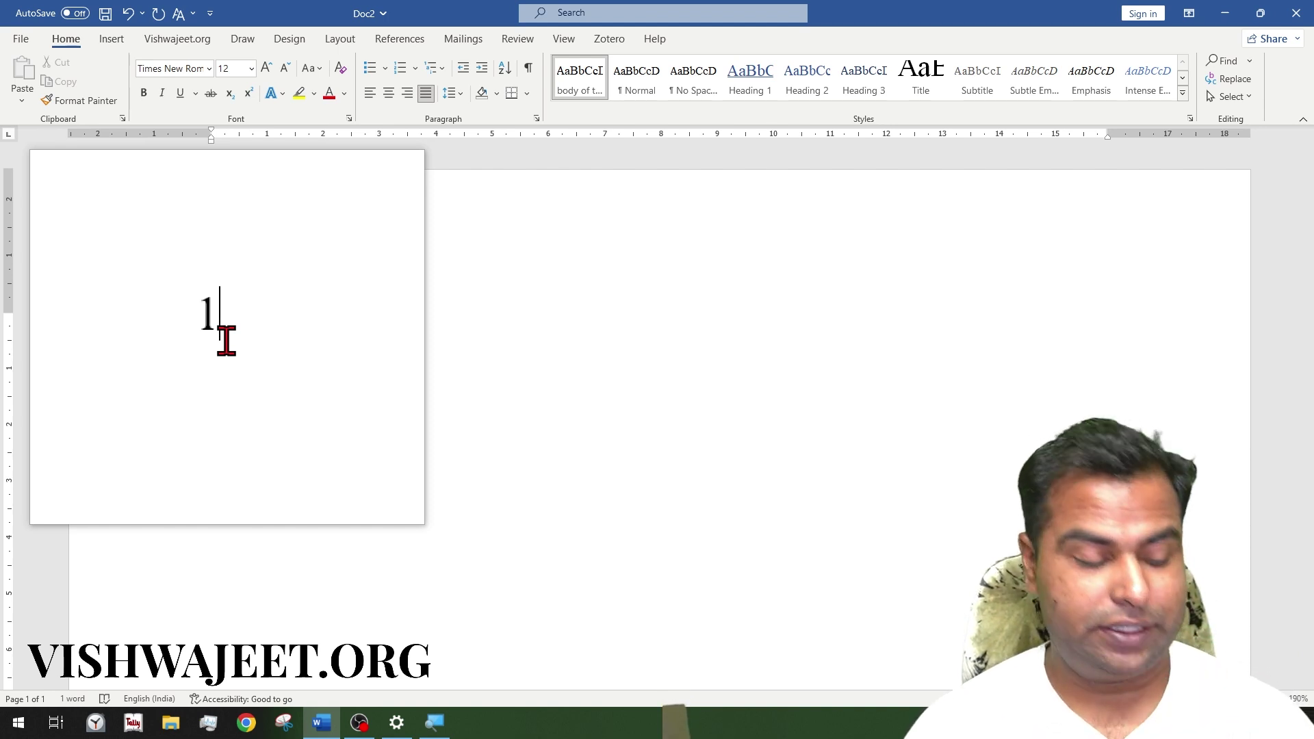
Step: Replace the 1 with the pasted leadership text, using Keep Text Only paste formatting
{"action": "key", "text": "BackSpace"}
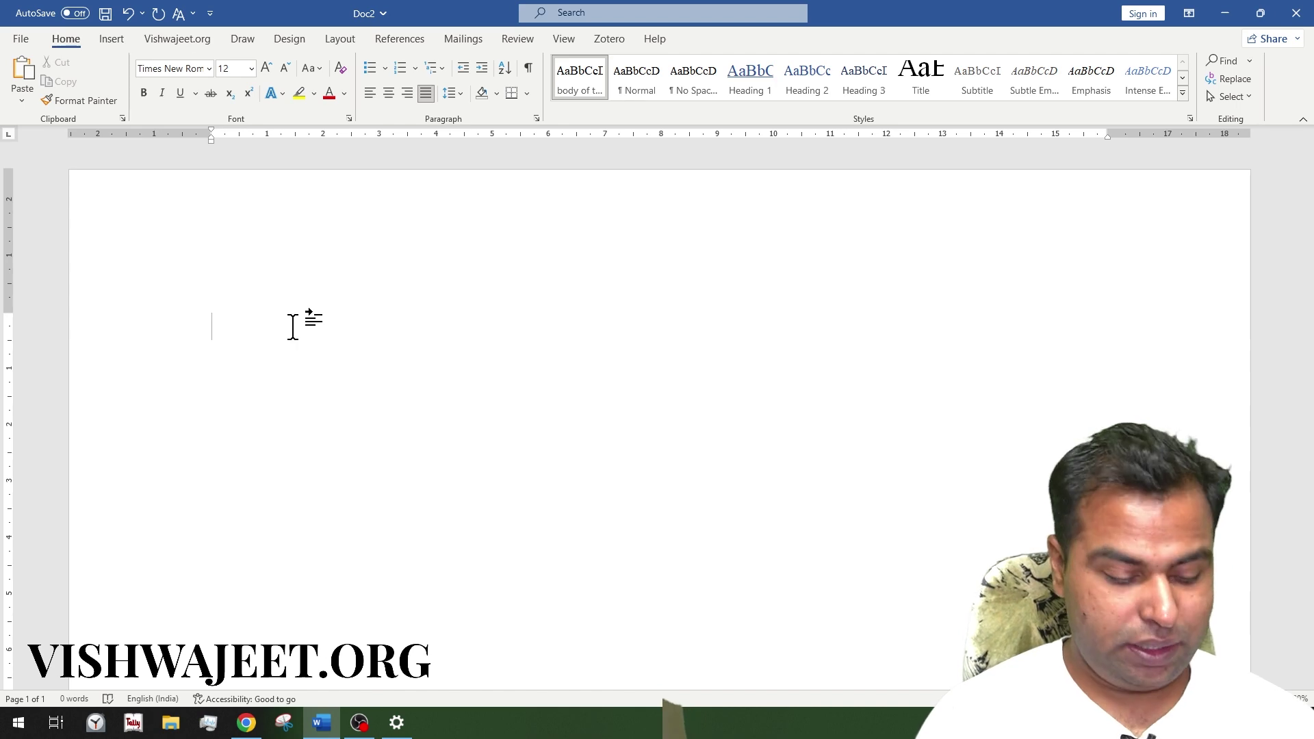
{"action": "key", "text": "ctrl+v"}
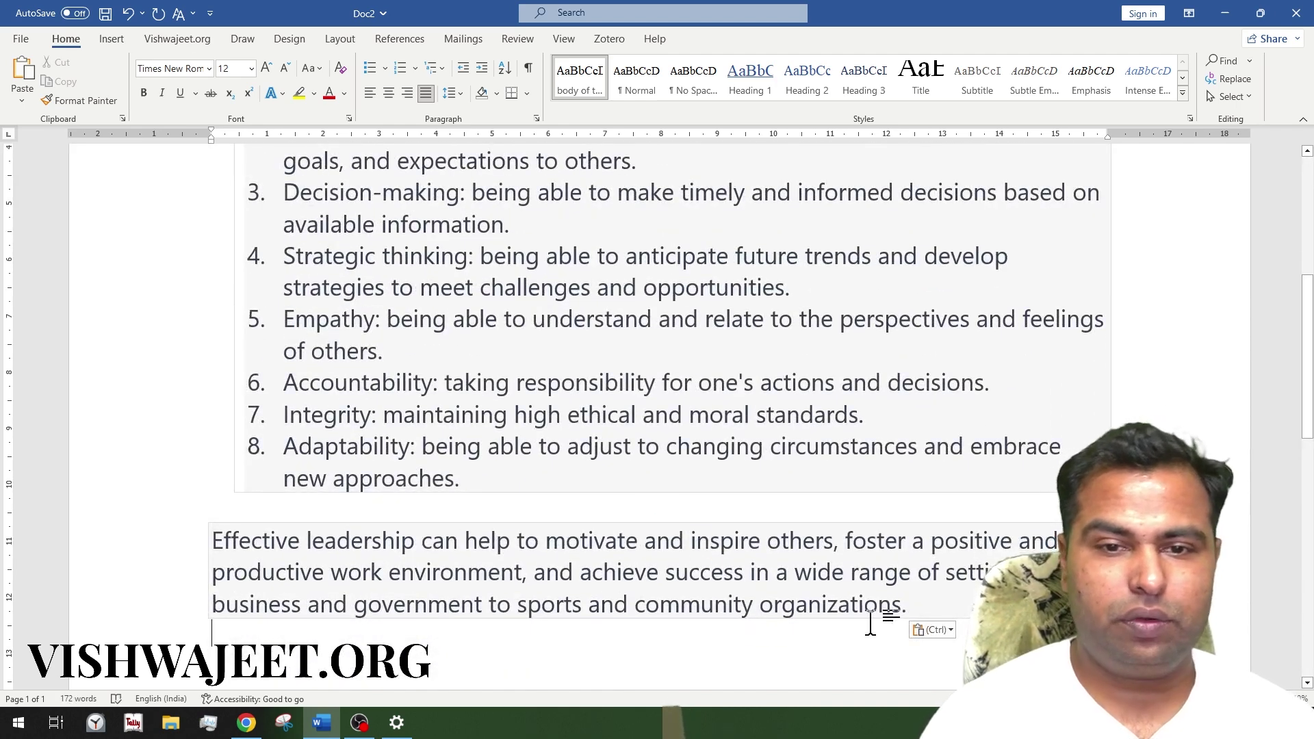
{"action": "left_click", "coordinate": [950, 631]}
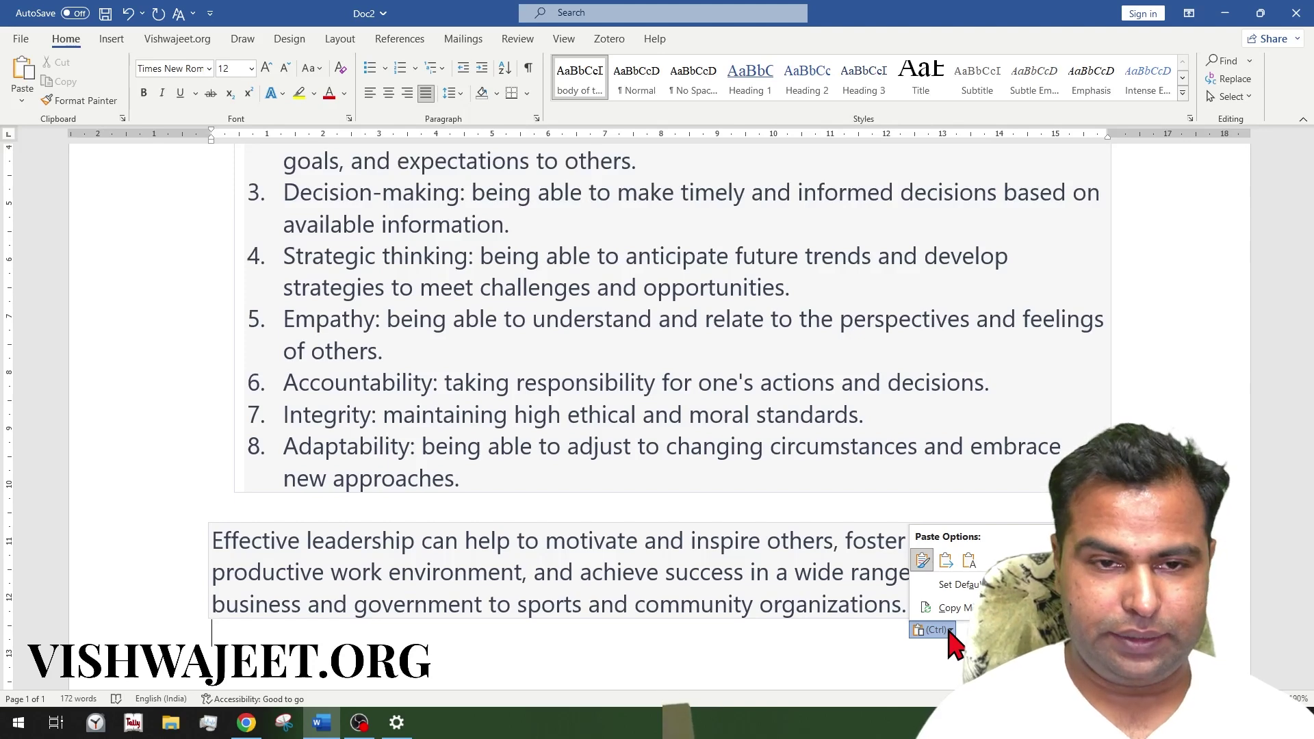
{"action": "scroll", "coordinate": [761, 383], "scroll_direction": "down", "scroll_amount": 3}
{"action": "right_click", "coordinate": [761, 384]}
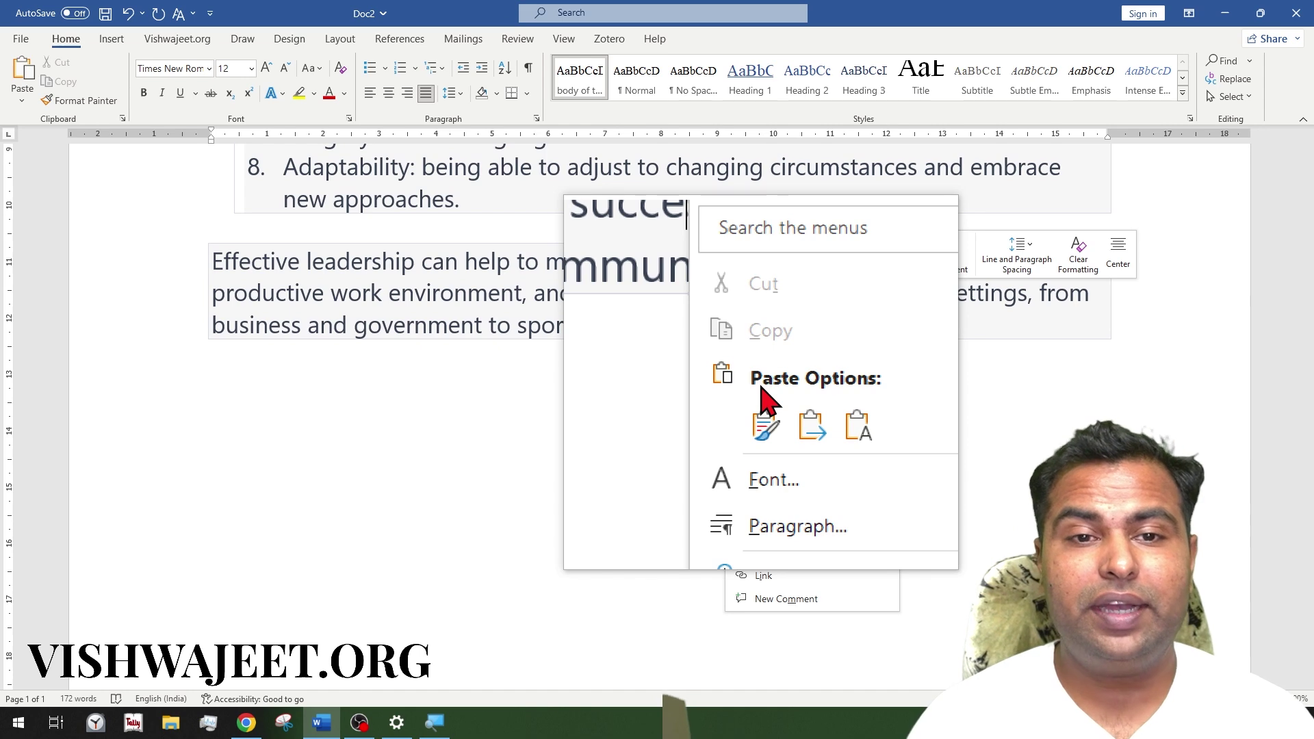
{"action": "left_click", "coordinate": [767, 414]}
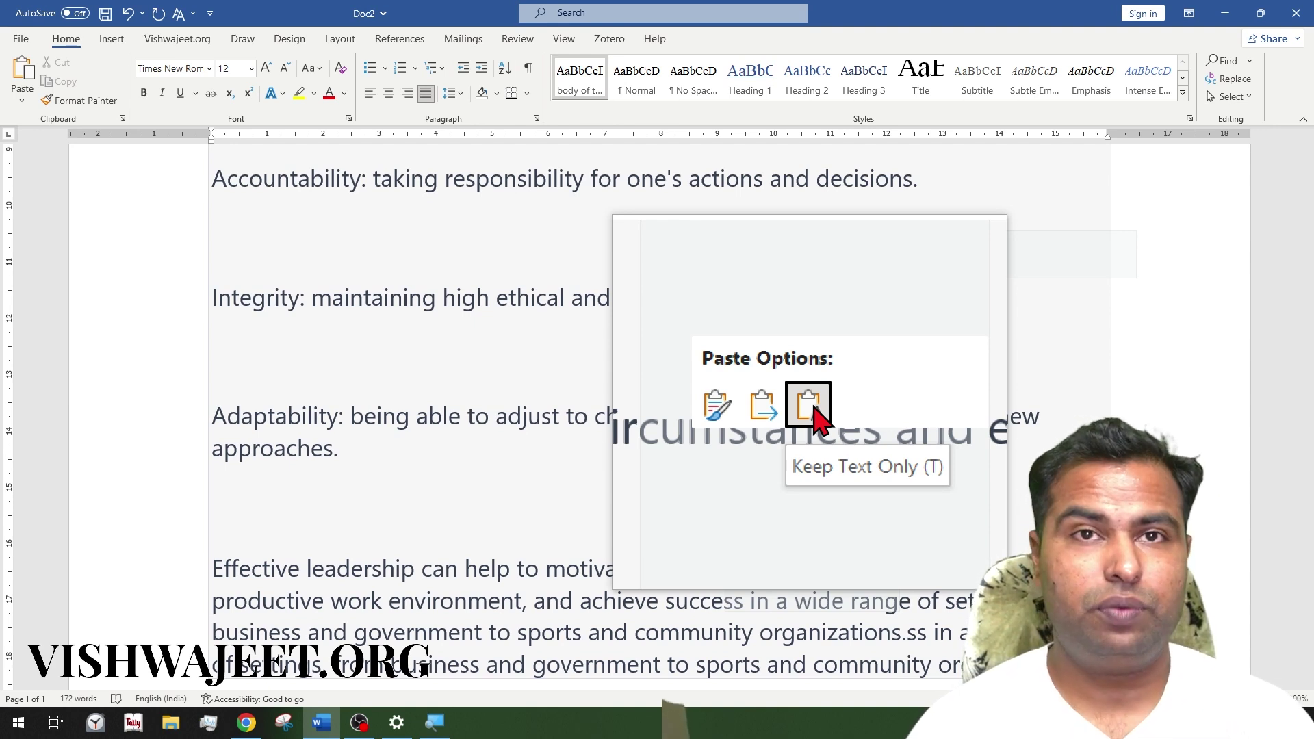
{"action": "left_click", "coordinate": [808, 405]}
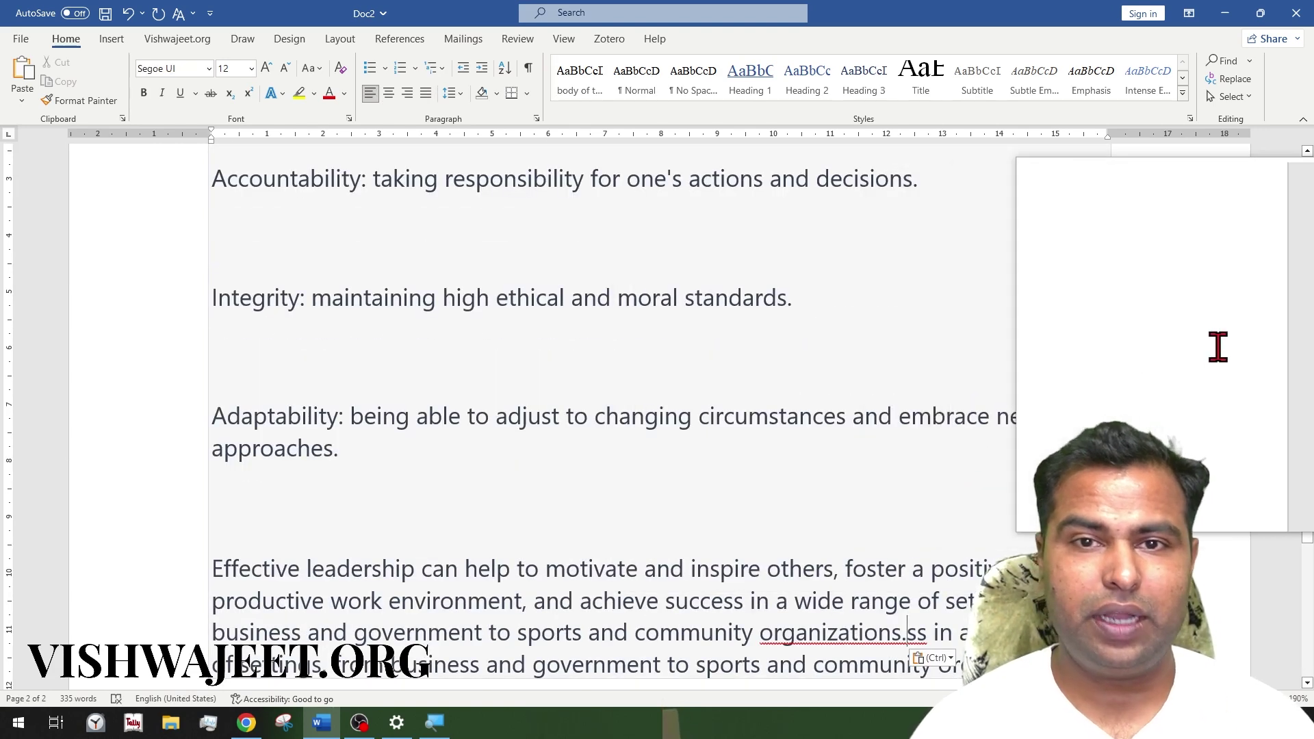
Step: Apply the body text style to the opening Leadership paragraph
{"action": "scroll", "coordinate": [572, 476], "scroll_direction": "up", "scroll_amount": 5}
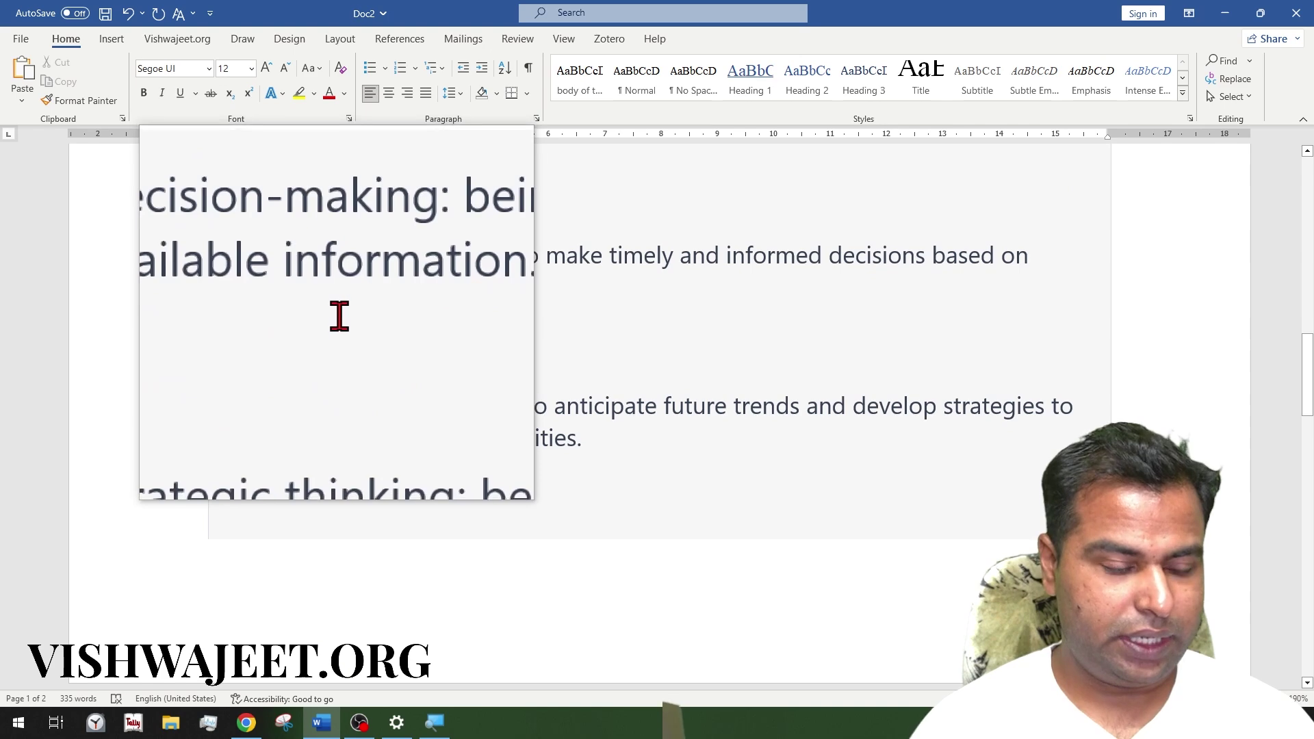
{"action": "scroll", "coordinate": [544, 373], "scroll_direction": "up", "scroll_amount": 4}
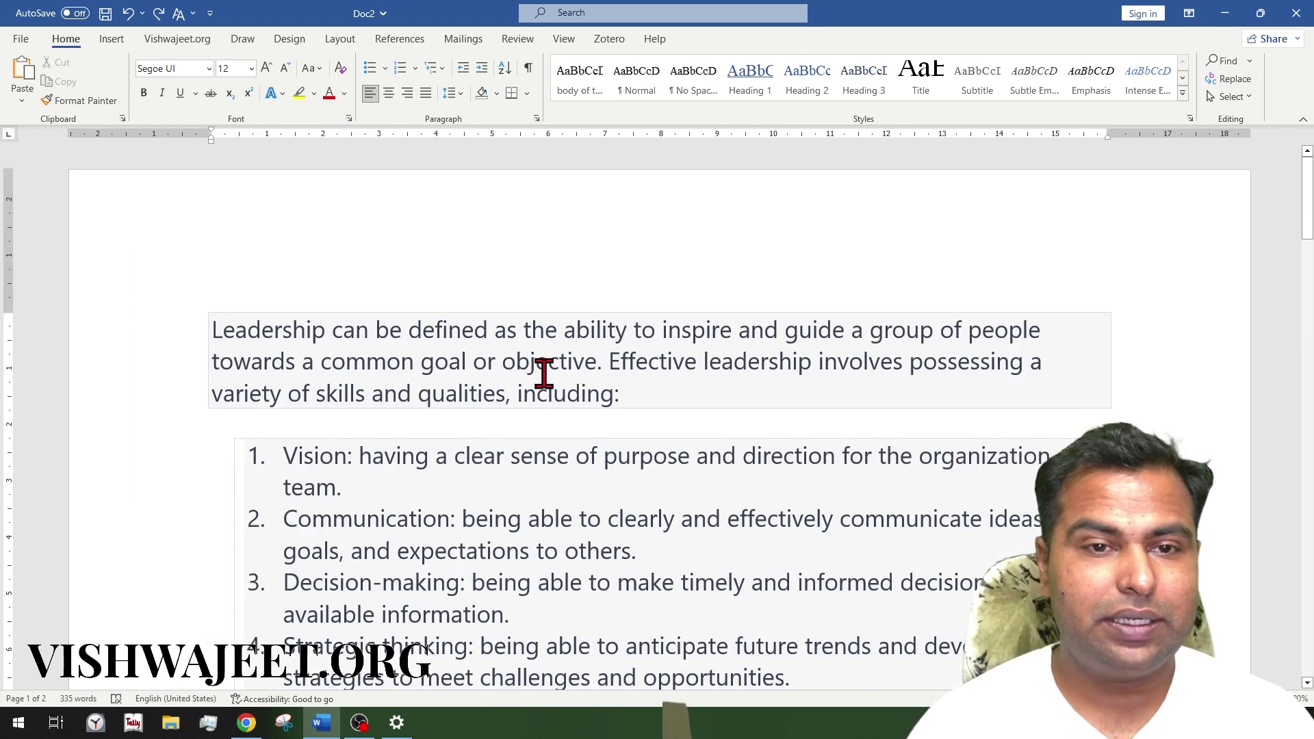
{"action": "left_click", "coordinate": [544, 374]}
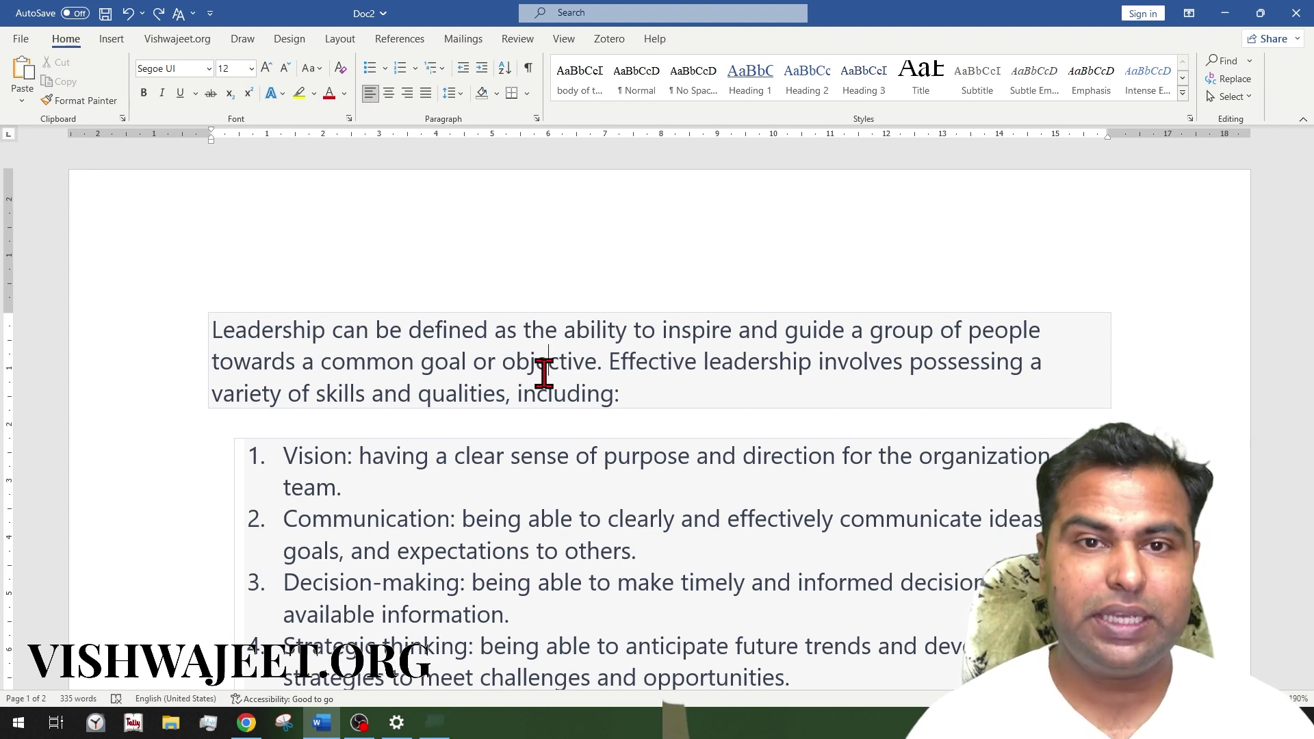
{"action": "key", "text": "super+plus"}
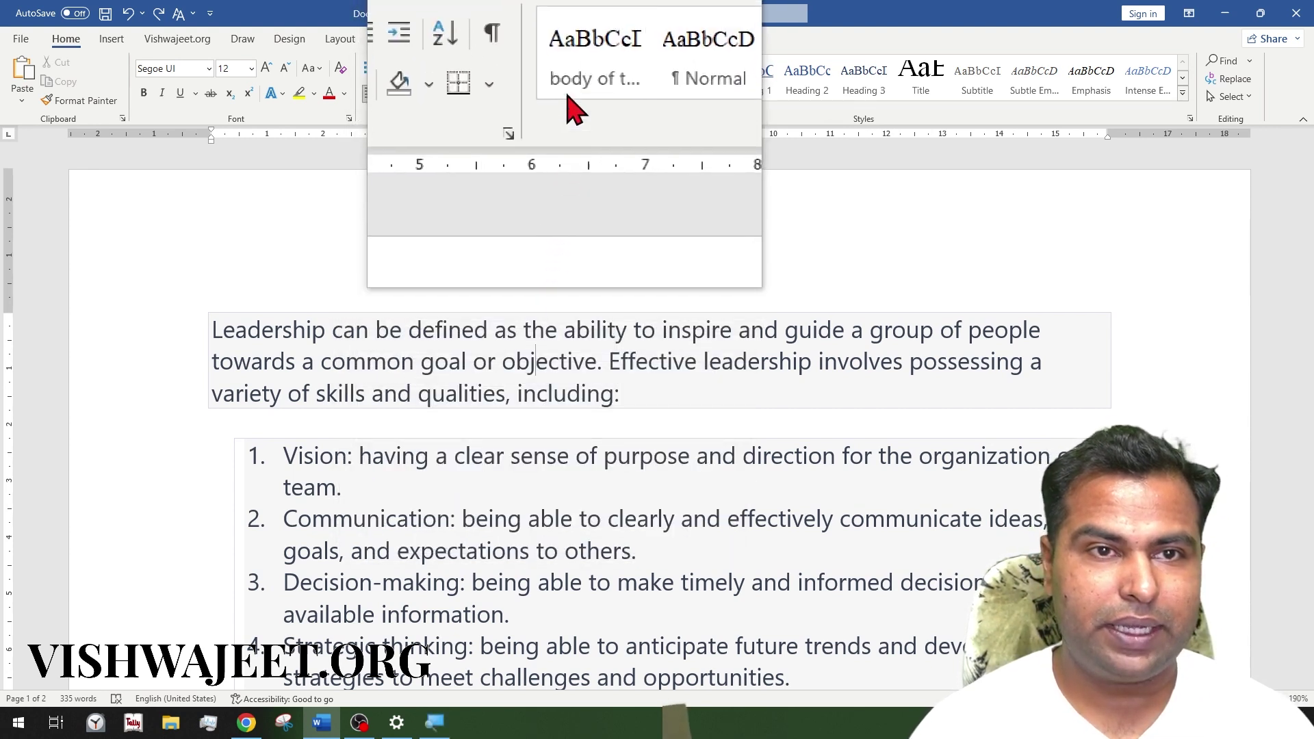
{"action": "left_click", "coordinate": [567, 94]}
{"action": "left_click", "coordinate": [571, 104]}
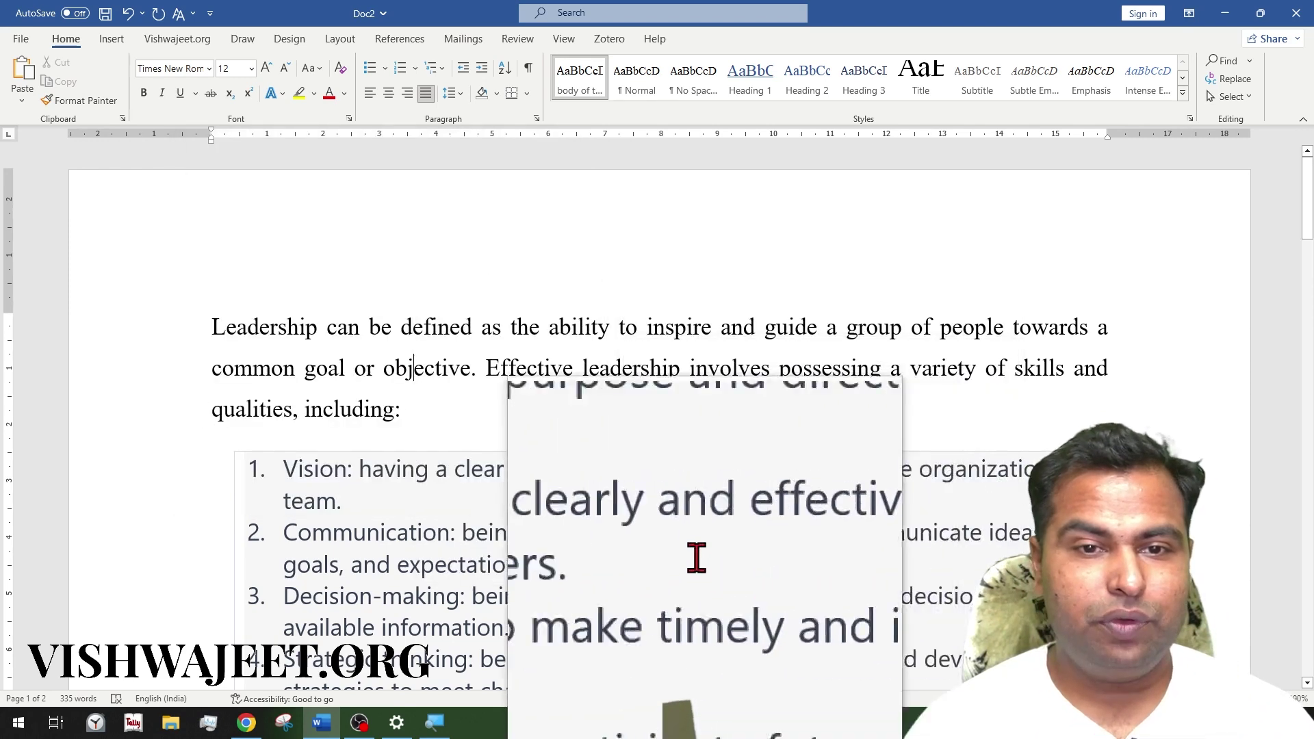
Step: Apply the body text style to the Communication item and the other pasted quality paragraphs
{"action": "left_click", "coordinate": [599, 555]}
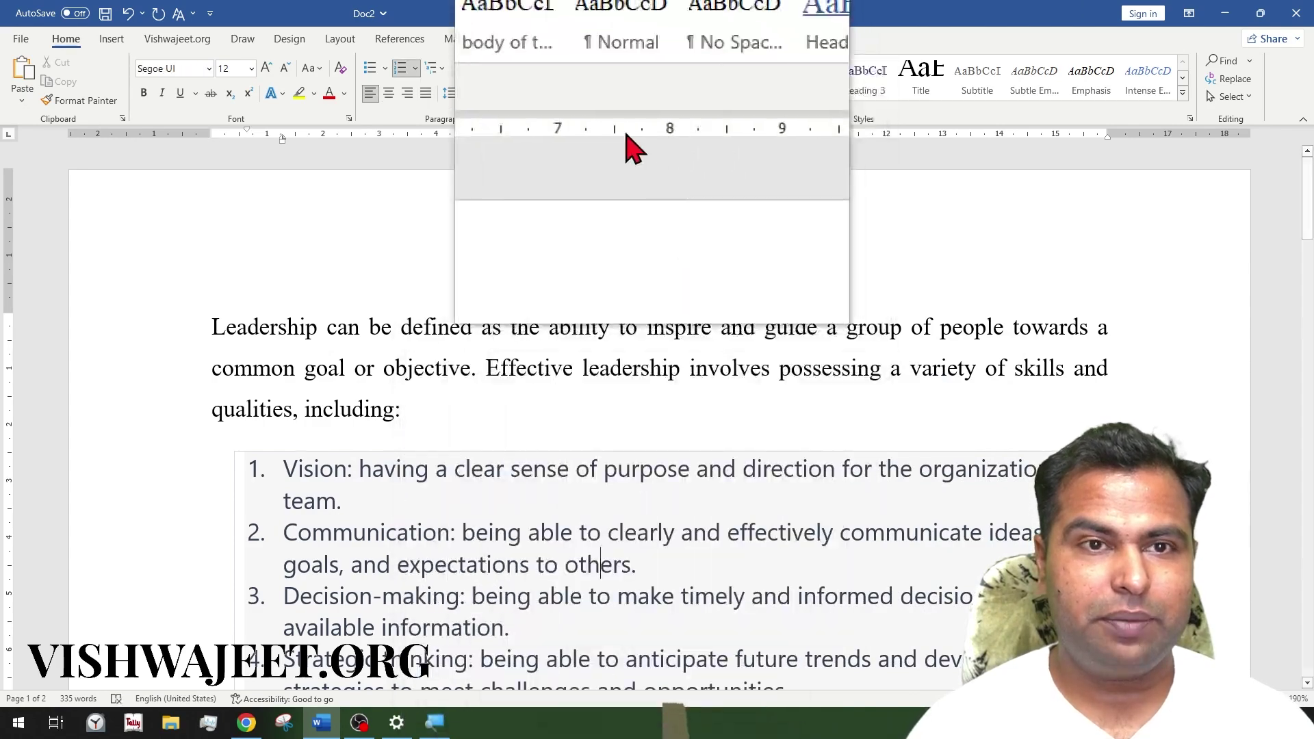
{"action": "left_click", "coordinate": [576, 81]}
{"action": "key", "text": "ctrl+z"}
{"action": "key", "text": "ctrl+z"}
{"action": "key", "text": "ctrl+z"}
{"action": "key", "text": "ctrl+z"}
{"action": "key", "text": "ctrl+z"}
{"action": "key", "text": "ctrl+z"}
{"action": "key", "text": "ctrl+z"}
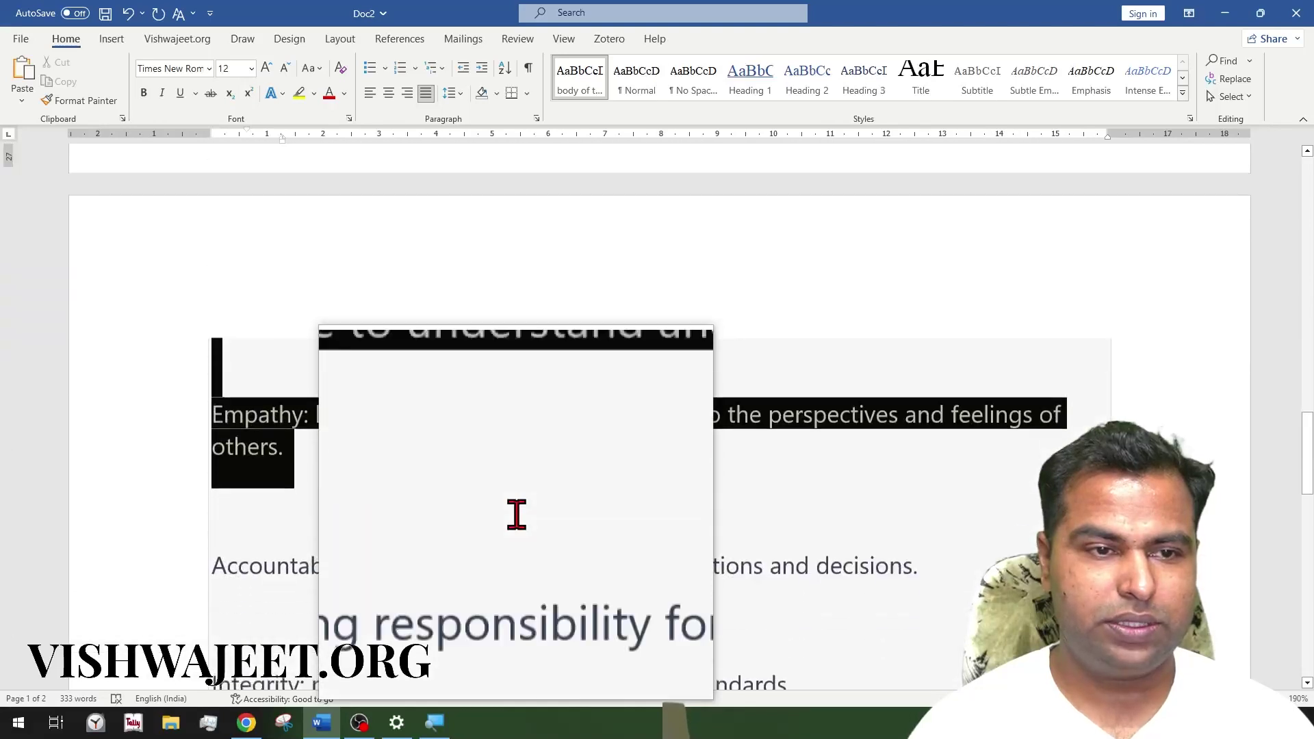
{"action": "left_click", "coordinate": [574, 89]}
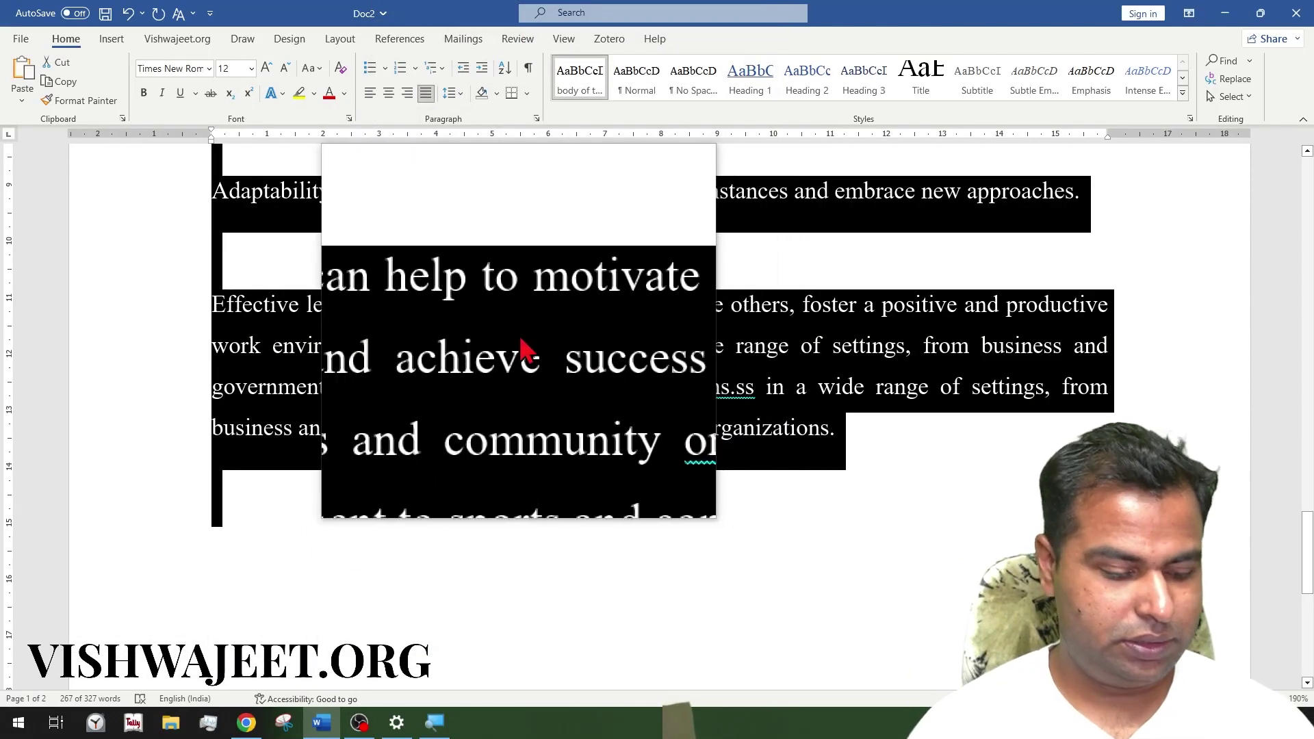
Step: Delete the blank lines between paragraphs, leaving the caret before Leadership
{"action": "scroll", "coordinate": [517, 343], "scroll_direction": "up", "scroll_amount": 8}
{"action": "left_click", "coordinate": [517, 380]}
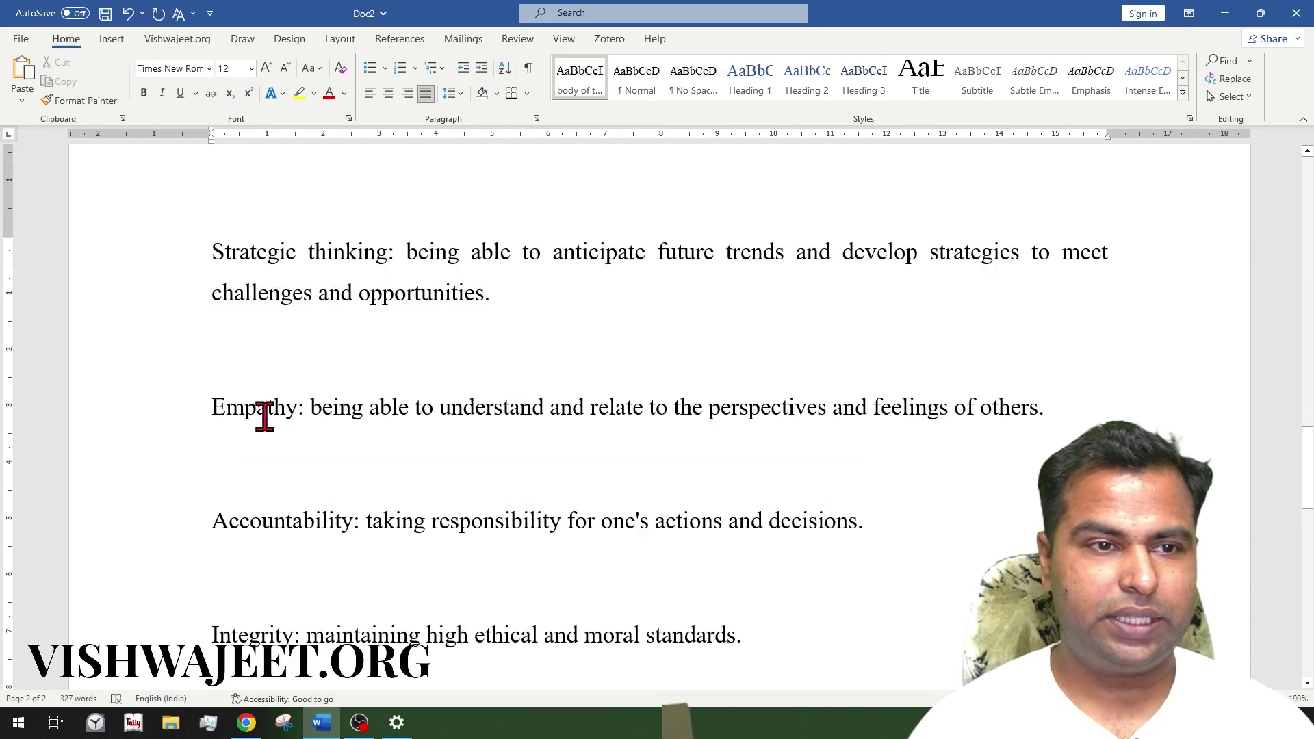
{"action": "key", "text": "ctrl+z"}
{"action": "key", "text": "ctrl+z"}
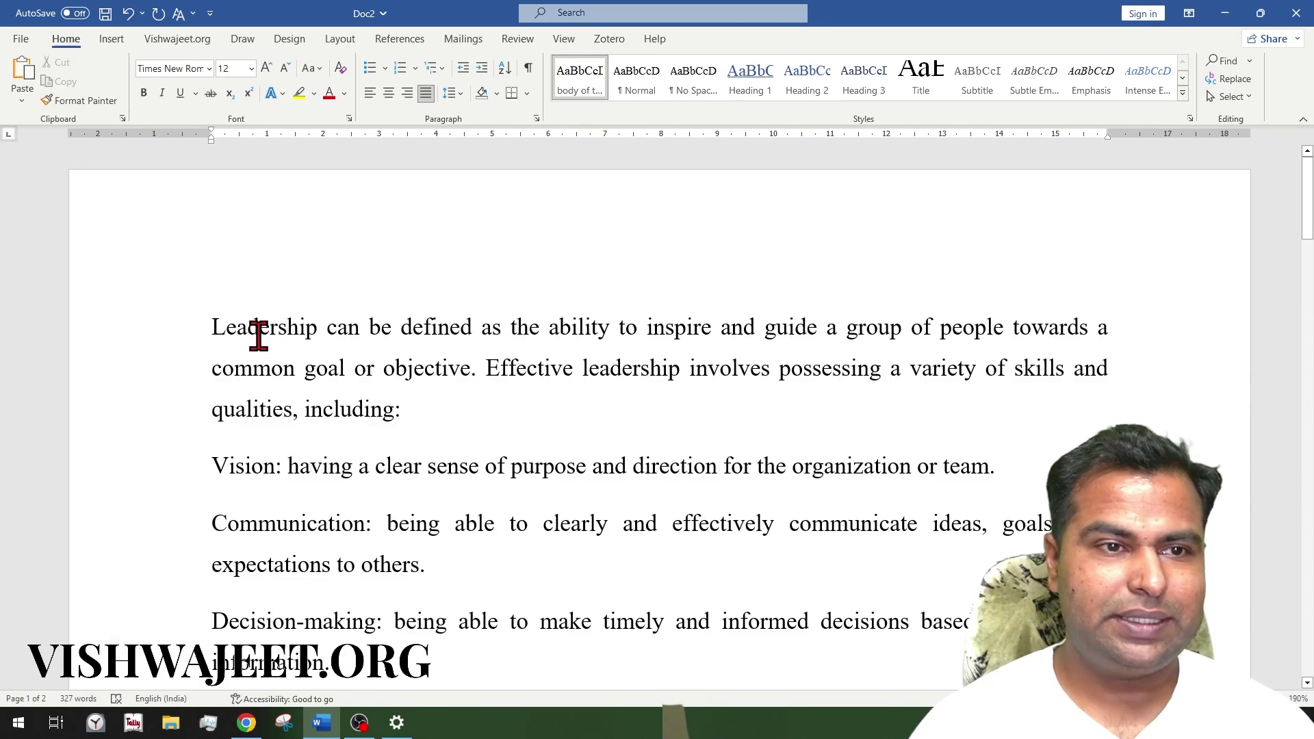
{"action": "left_click", "coordinate": [211, 332]}
Step: Indent the Leadership paragraph's first line and update the body style to match it
{"action": "key", "text": "Tab"}
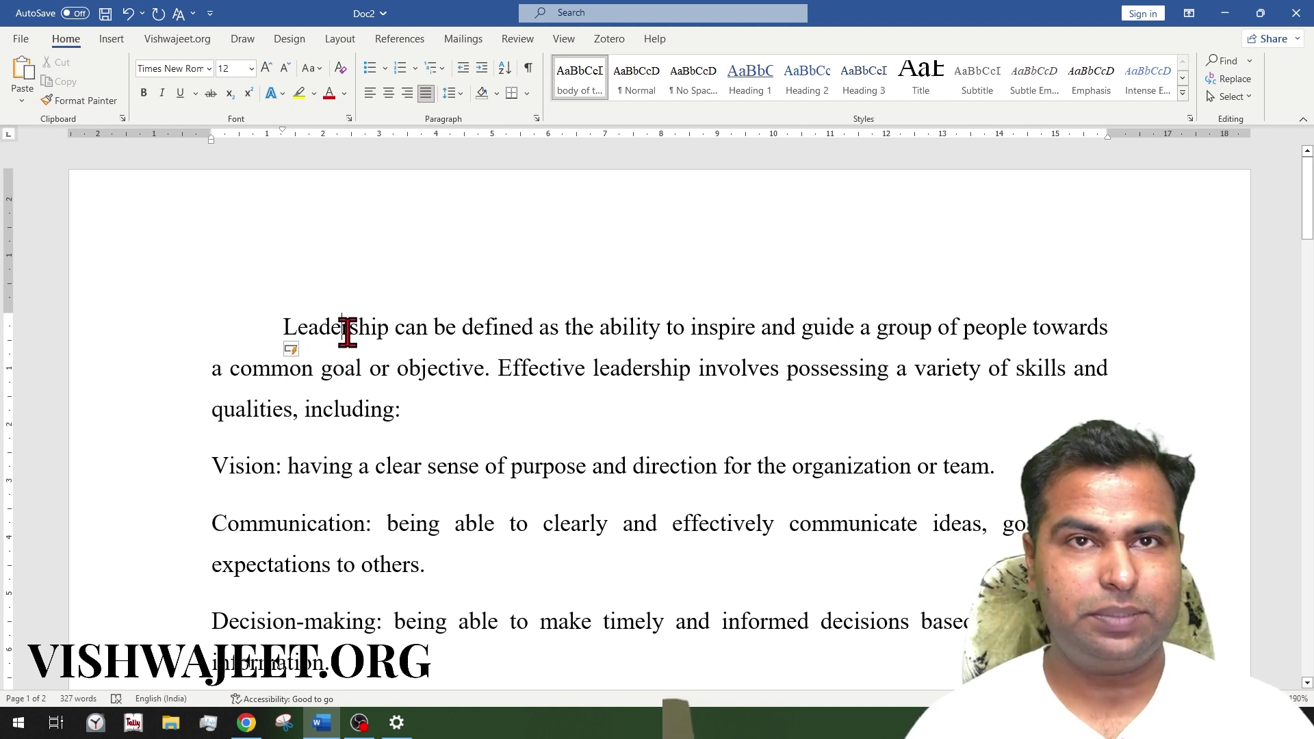
{"action": "key", "text": "super+plus"}
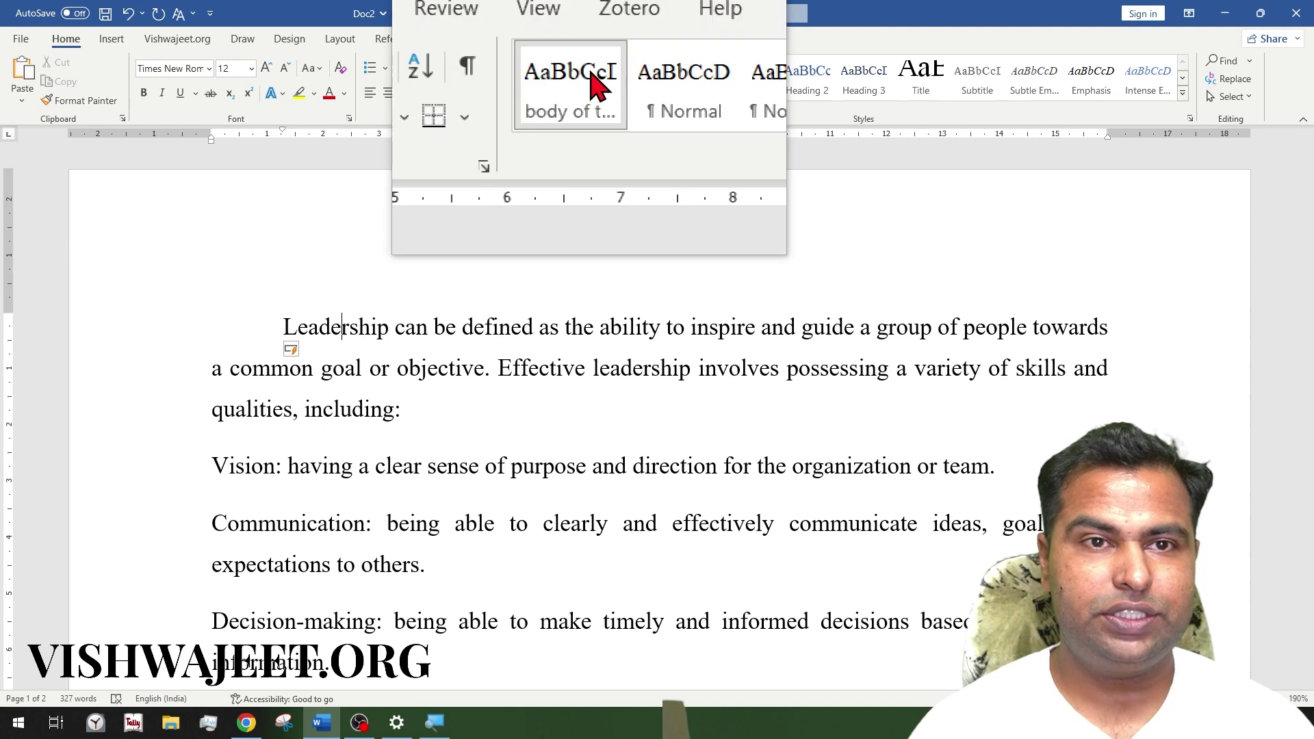
{"action": "right_click", "coordinate": [593, 80]}
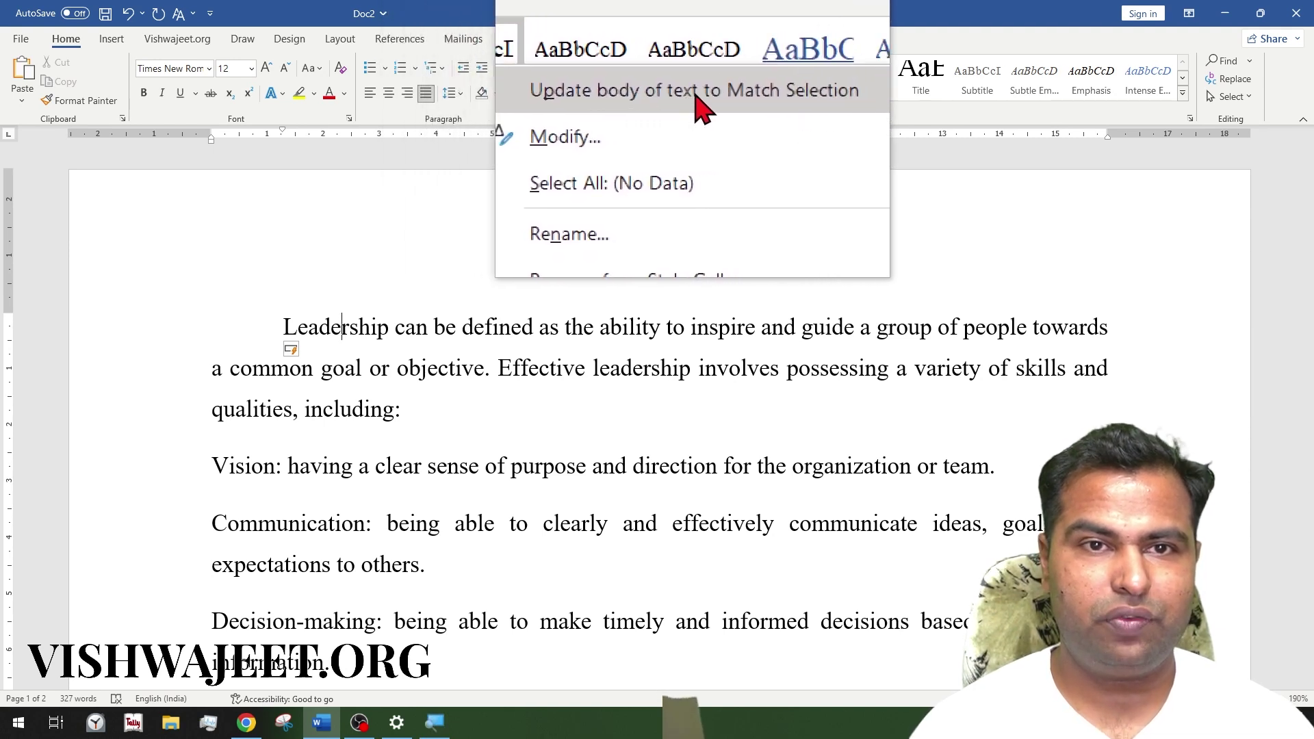
{"action": "left_click", "coordinate": [726, 95]}
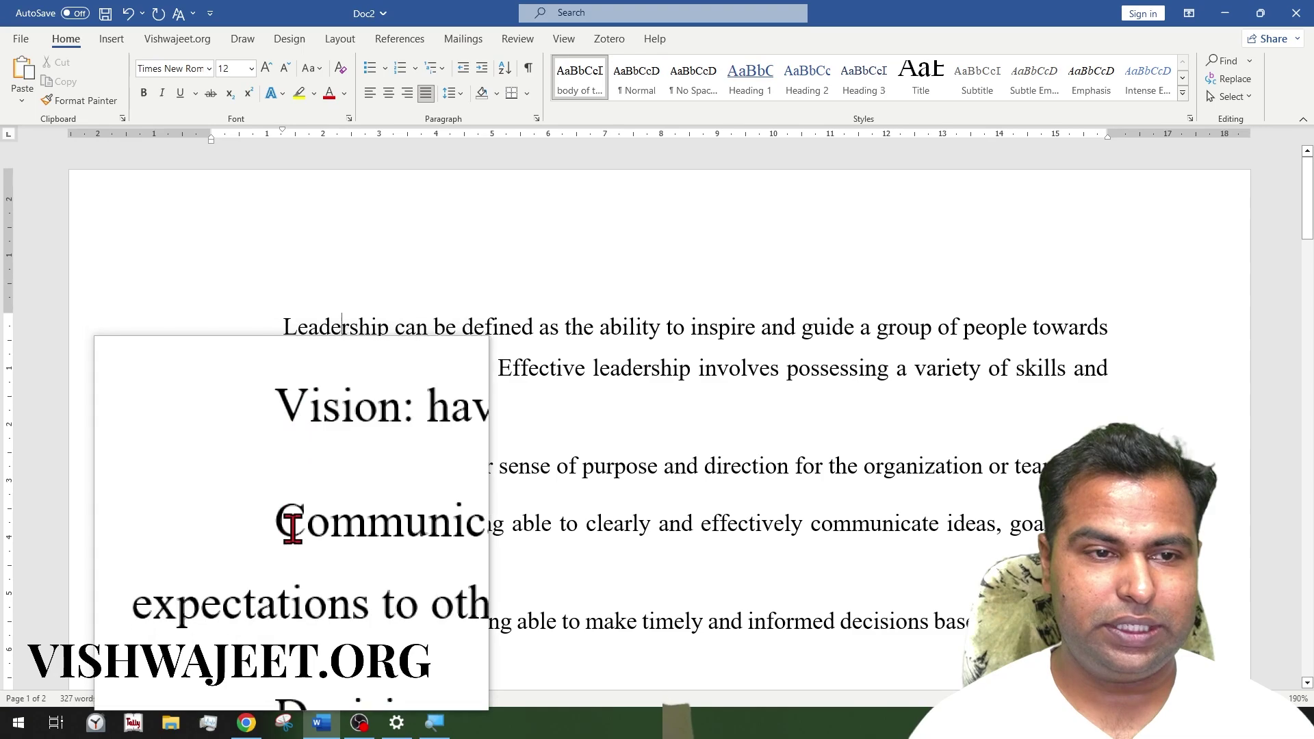
Step: Delete the stray 'ss' after 'organizations.' in the closing Effective leadership paragraph
{"action": "scroll", "coordinate": [293, 530], "scroll_direction": "down", "scroll_amount": 9}
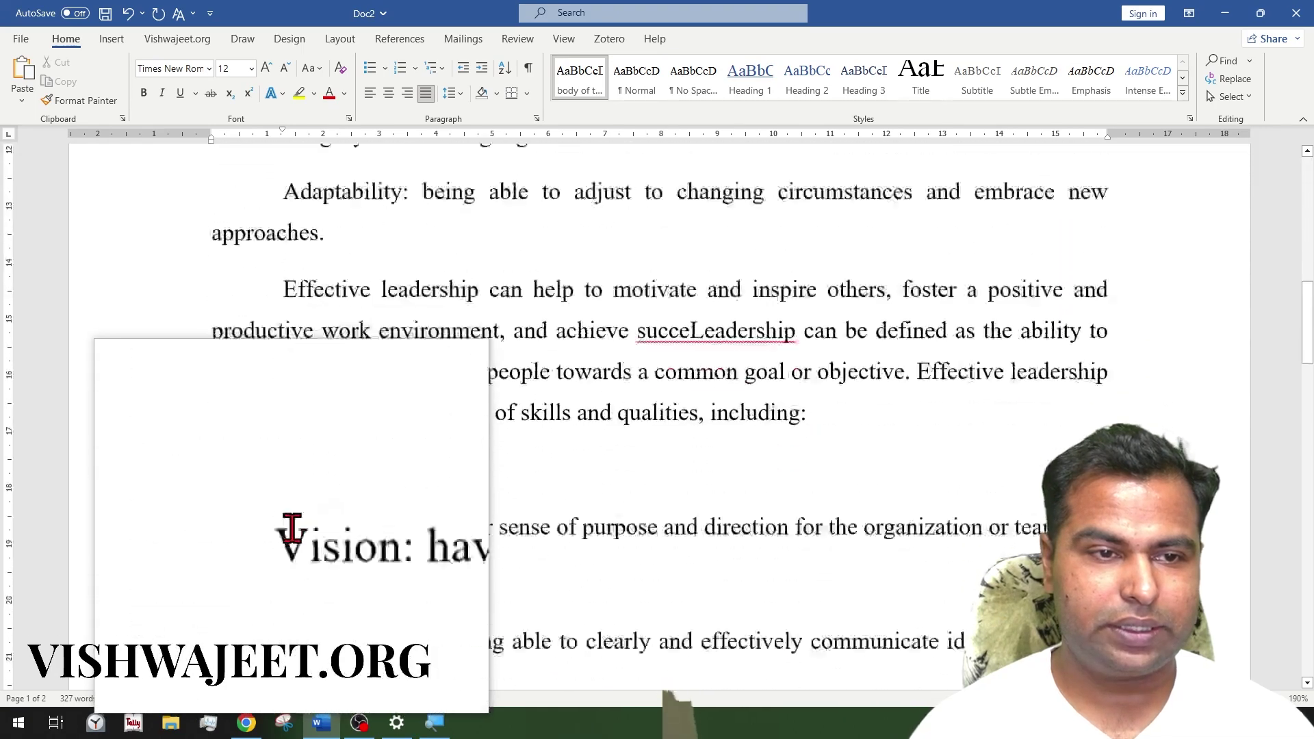
{"action": "scroll", "coordinate": [292, 529], "scroll_direction": "down", "scroll_amount": 6}
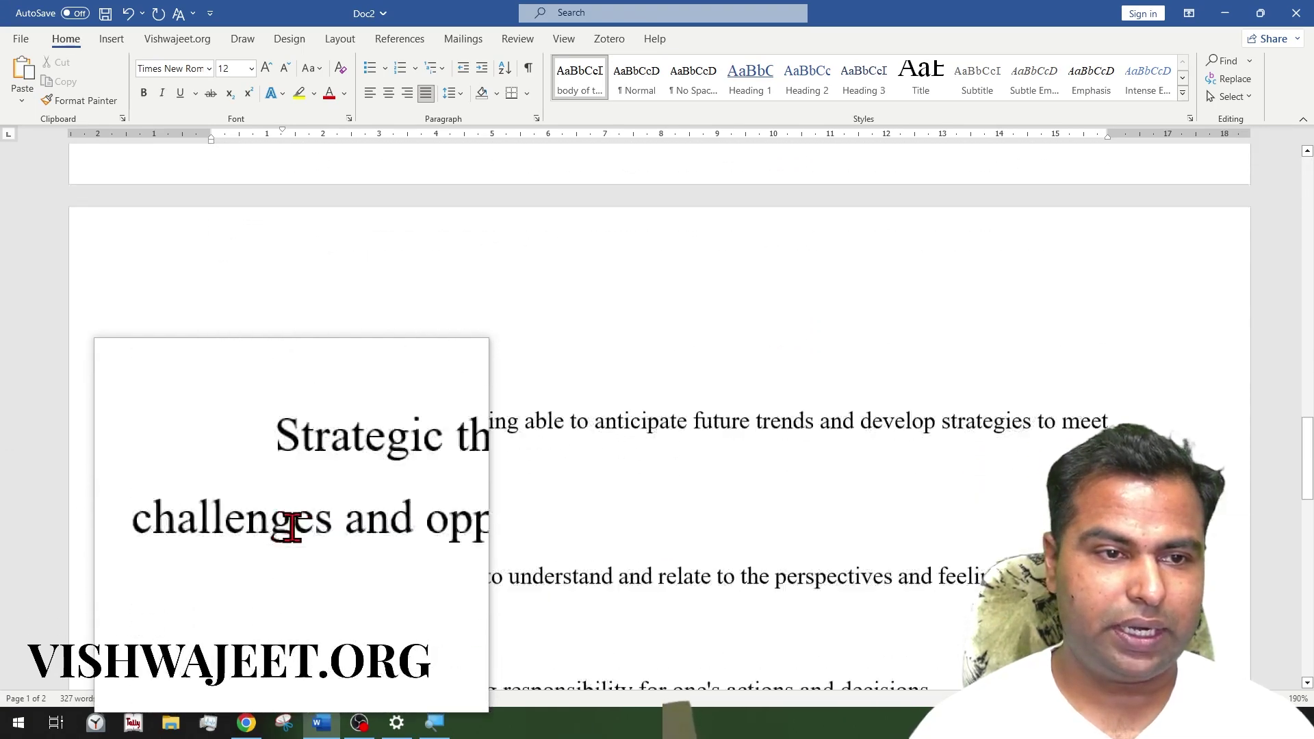
{"action": "scroll", "coordinate": [292, 530], "scroll_direction": "down", "scroll_amount": 6}
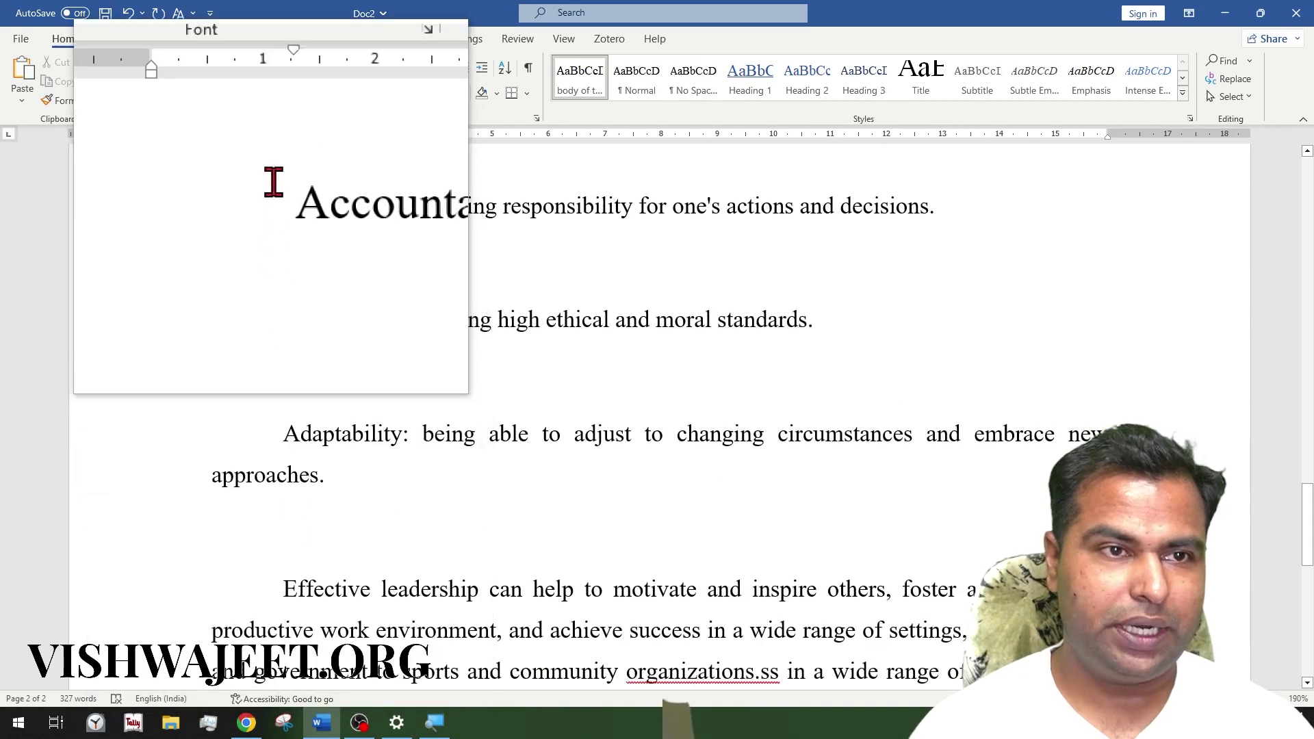
{"action": "scroll", "coordinate": [305, 494], "scroll_direction": "down", "scroll_amount": 3}
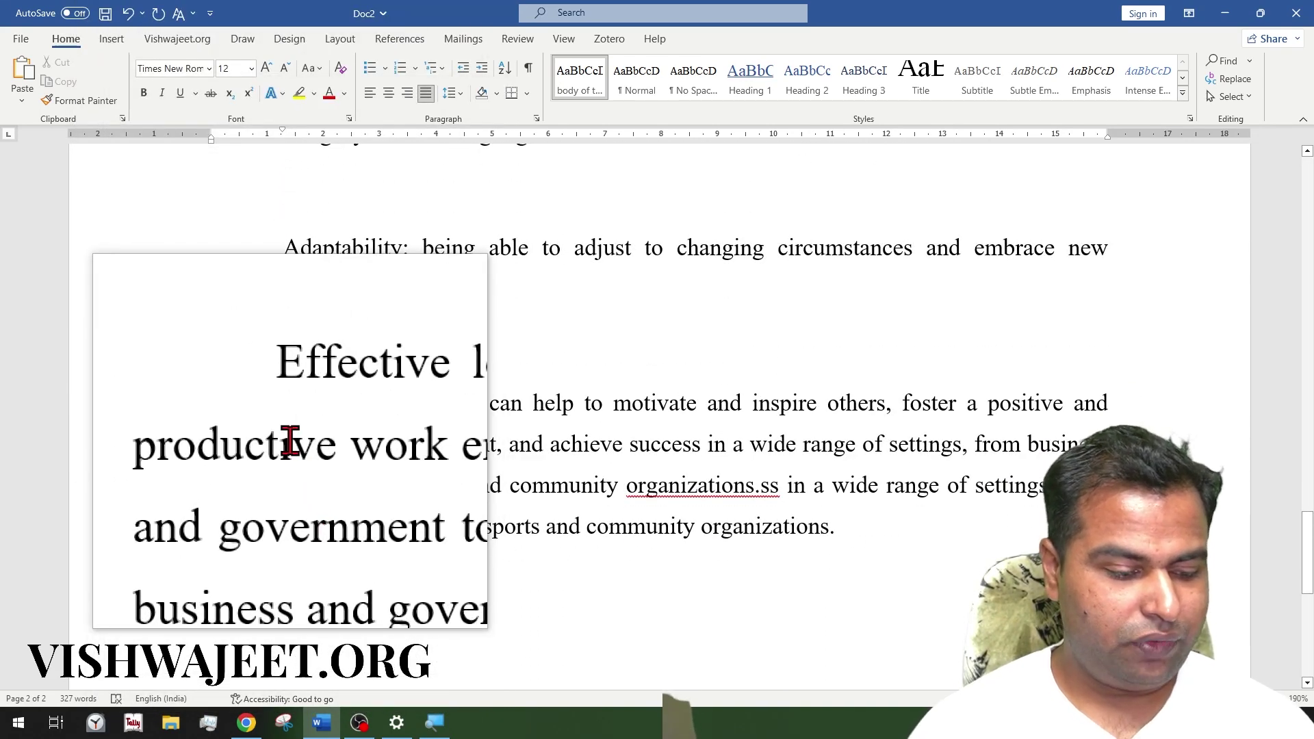
{"action": "key", "text": "super+Escape"}
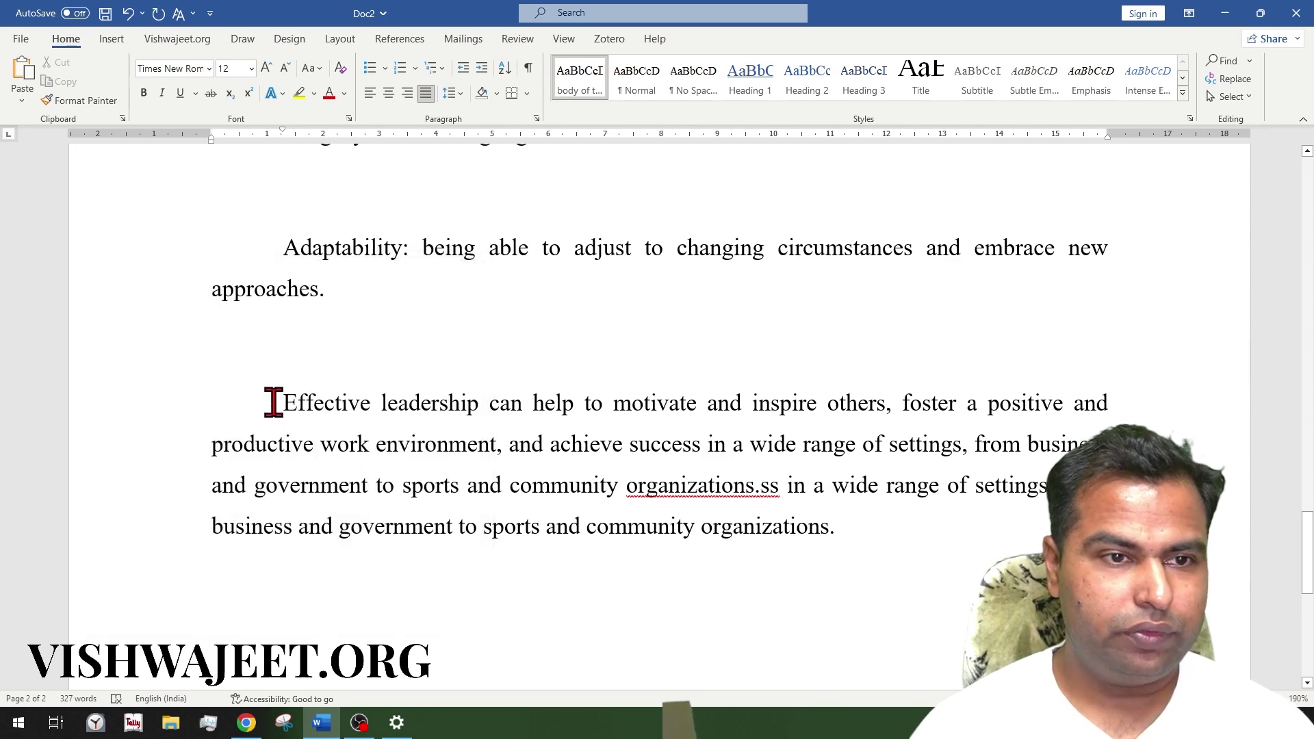
{"action": "left_click_drag", "start_coordinate": [277, 401], "coordinate": [827, 544]}
{"action": "left_click", "coordinate": [758, 487]}
{"action": "key", "text": "Delete"}
{"action": "key", "text": "Delete"}
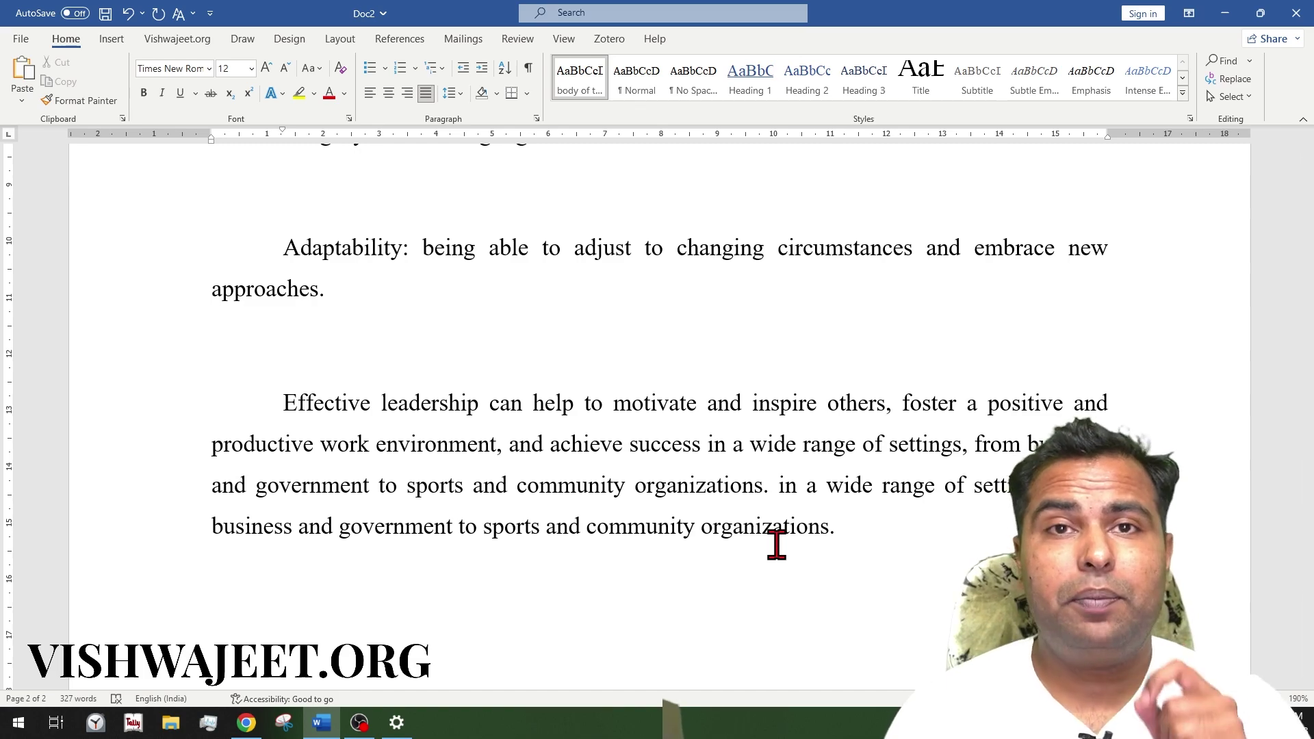
{"action": "scroll", "coordinate": [730, 483], "scroll_direction": "up", "scroll_amount": 15}
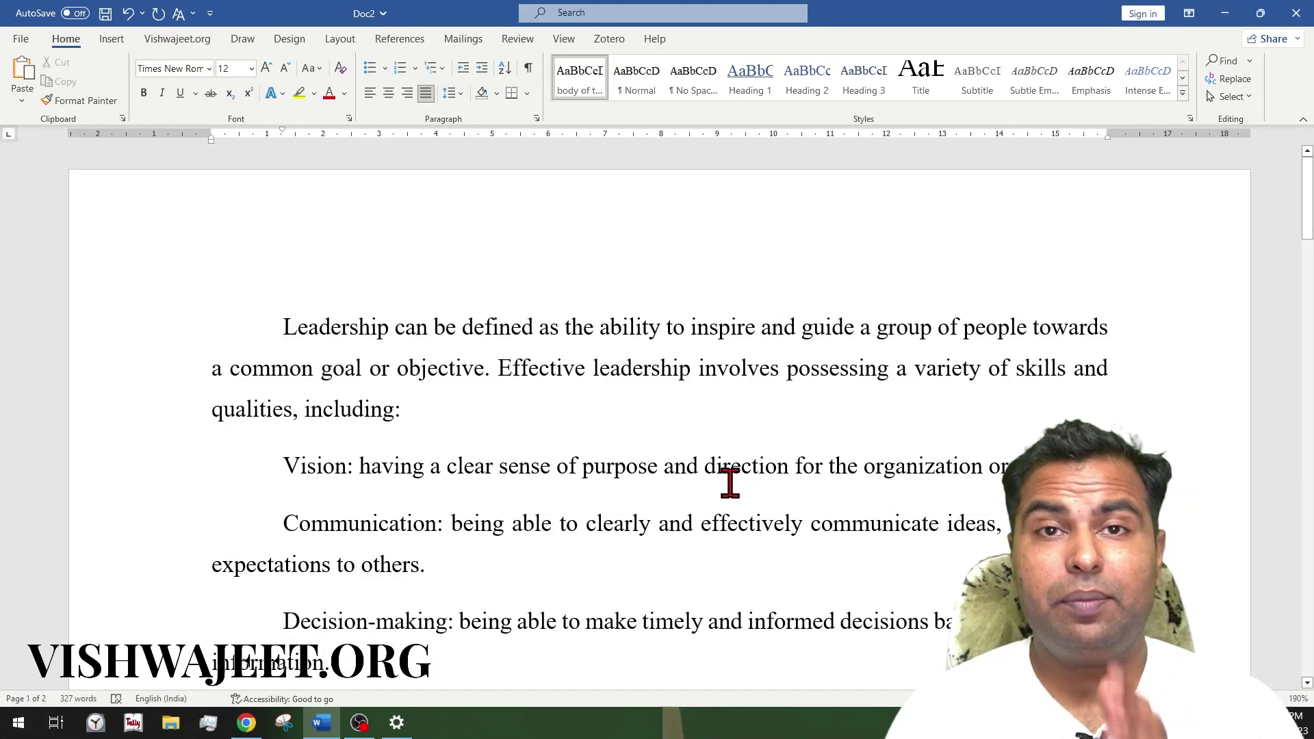
Step: Insert a numbered '1. INTRODUCTION' heading line above the opening paragraph
{"action": "left_click", "coordinate": [282, 323]}
{"action": "key", "text": "Return"}
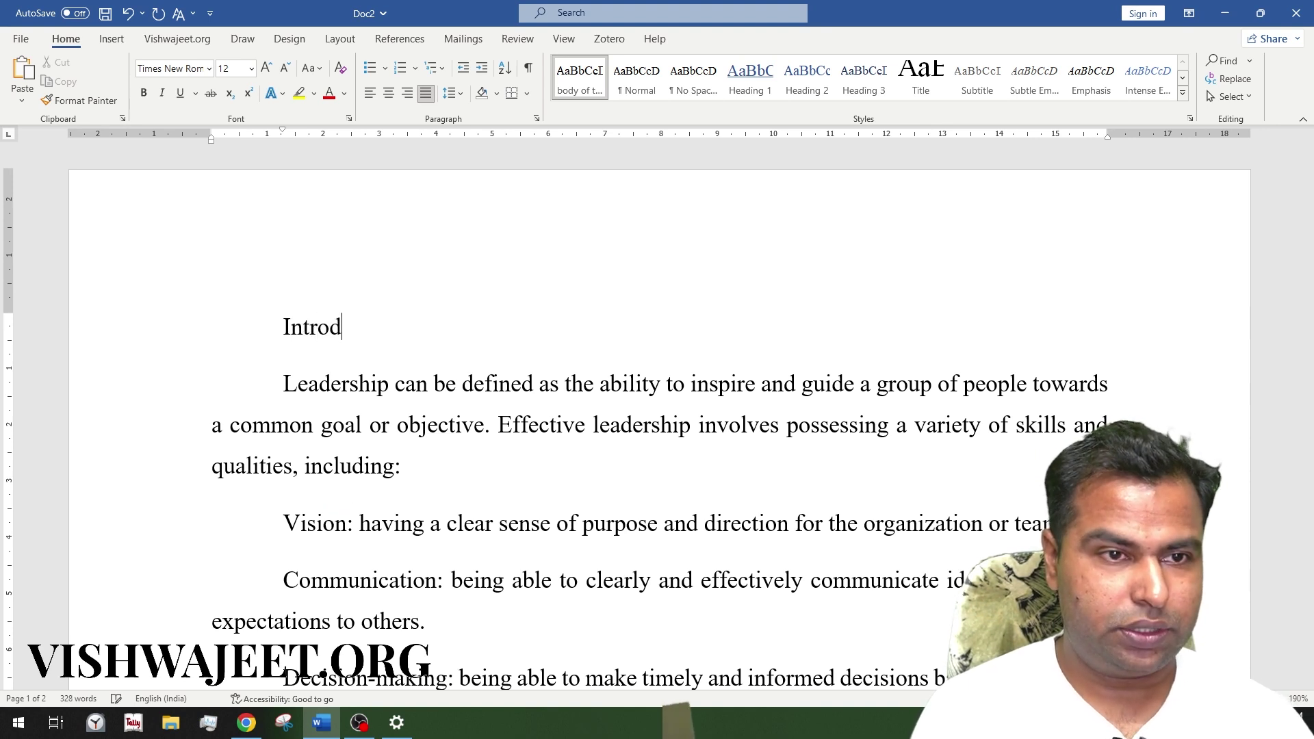
{"action": "type", "text": "ction"}
{"action": "key", "text": "ctrl+alt+1"}
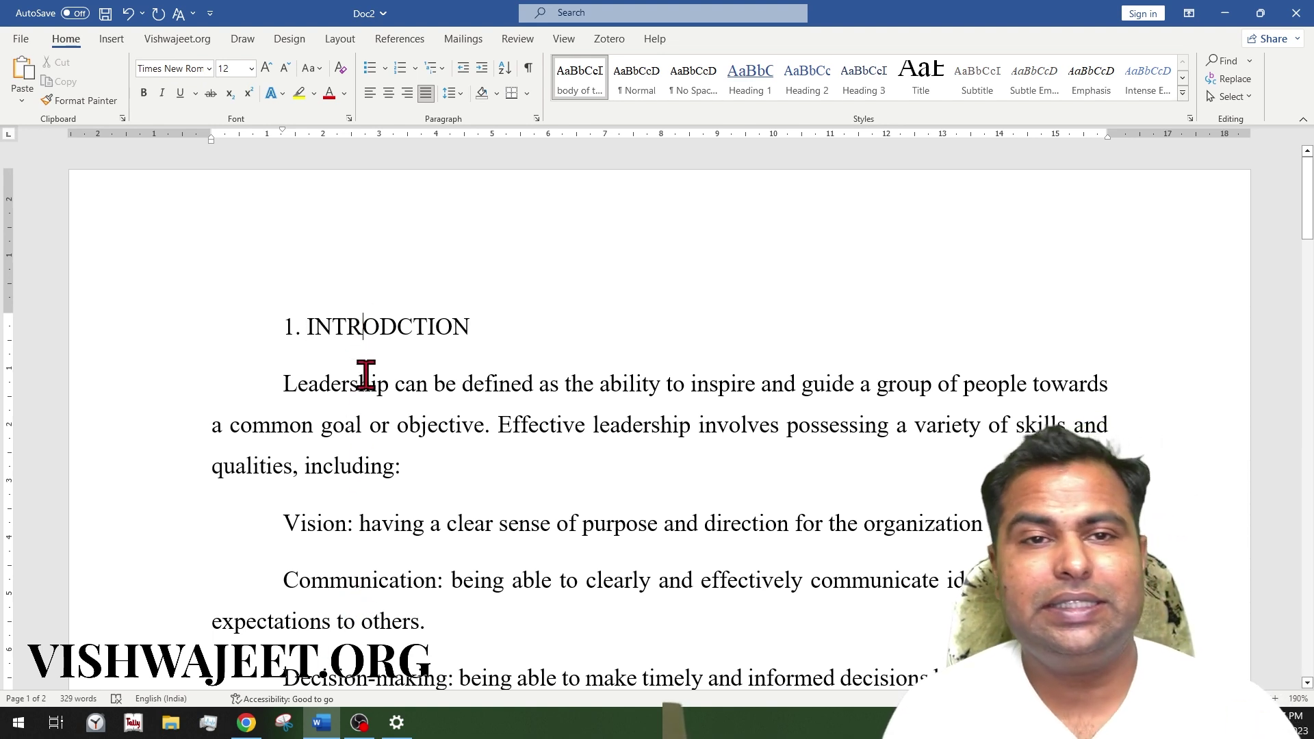
Step: Add a '1.1 Leadership' line below it and correct the INTRODCTION misspelling
{"action": "left_click", "coordinate": [287, 382]}
{"action": "key", "text": "Return"}
{"action": "key", "text": "Up"}
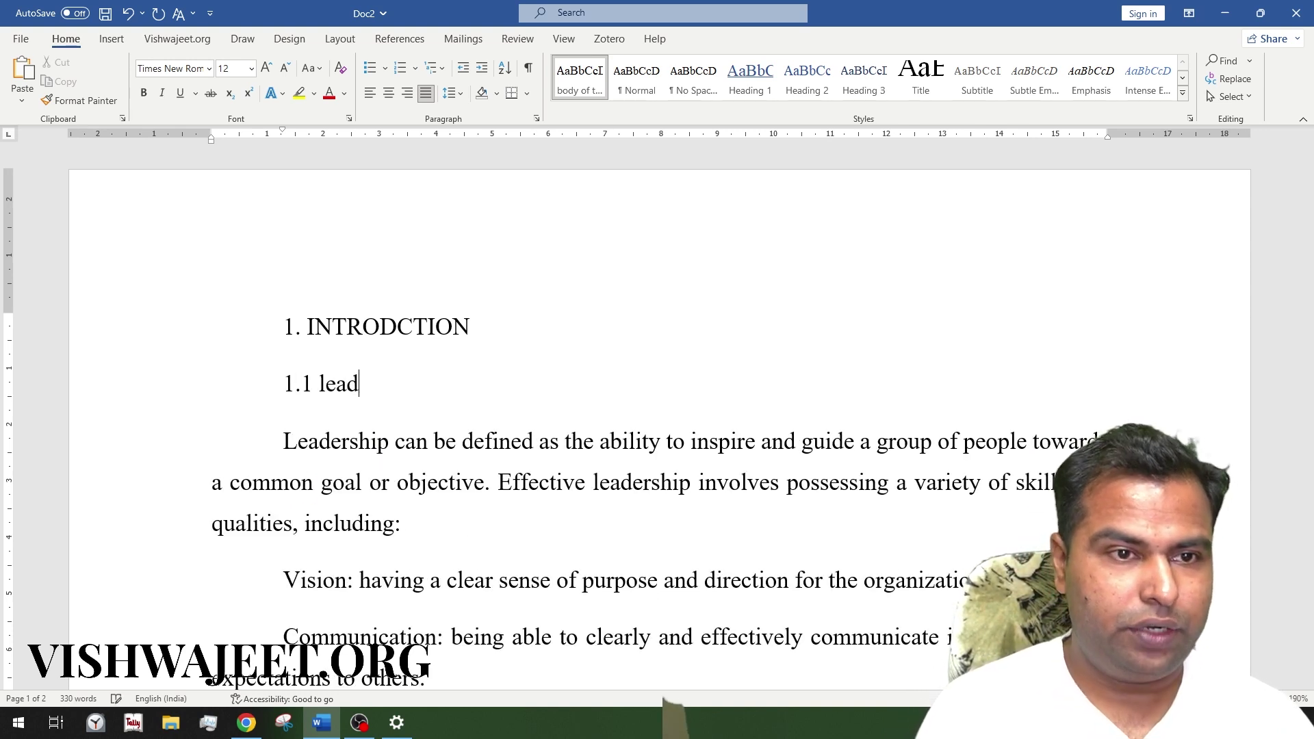
{"action": "type", "text": "leadership"}
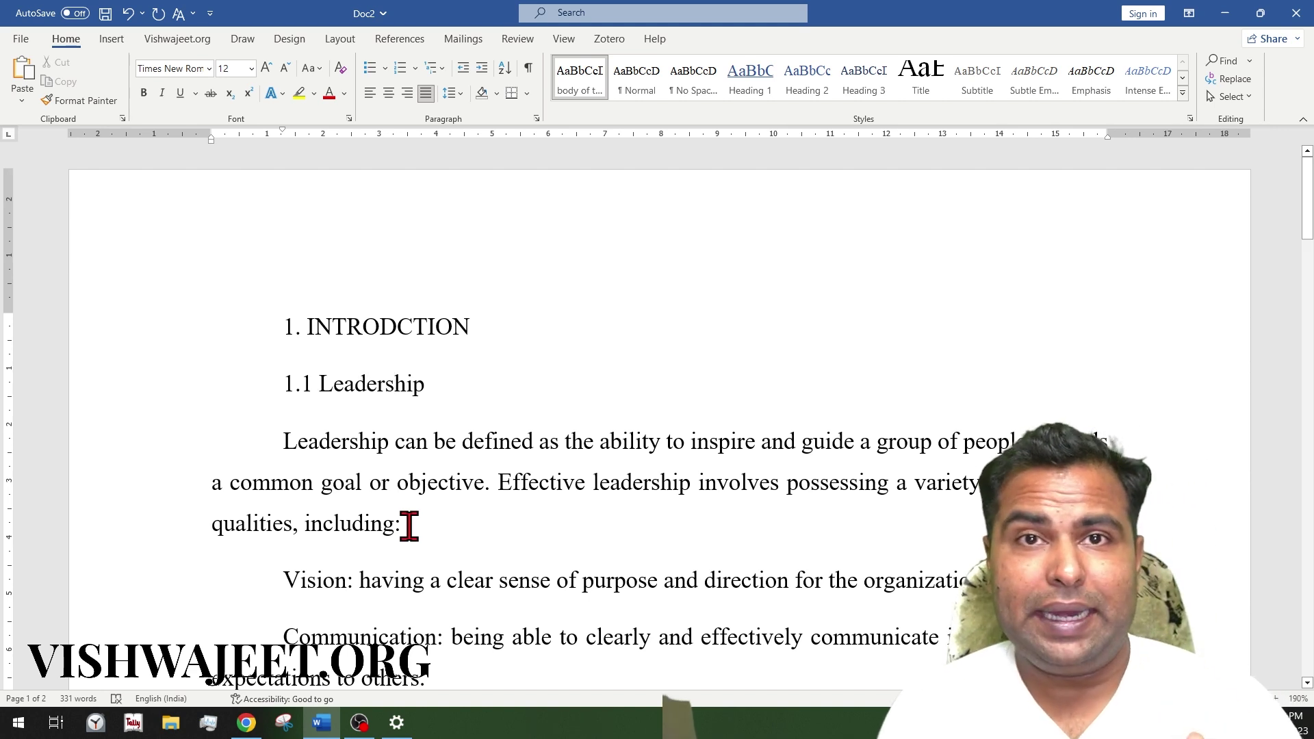
{"action": "key", "text": "Up"}
{"action": "type", "text": "U"}
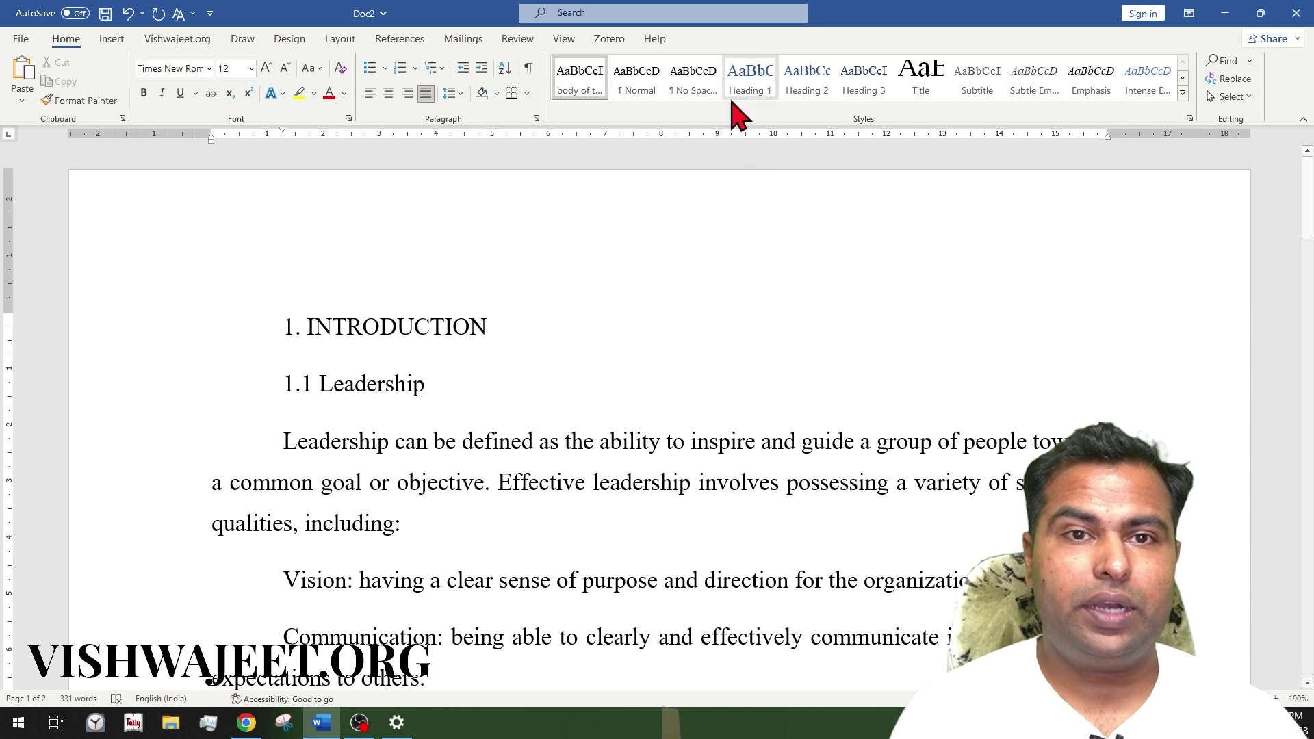
Step: Apply Heading 1 to '1. INTRODUCTION', bold it, and update Heading 1 to match
{"action": "left_click", "coordinate": [746, 87]}
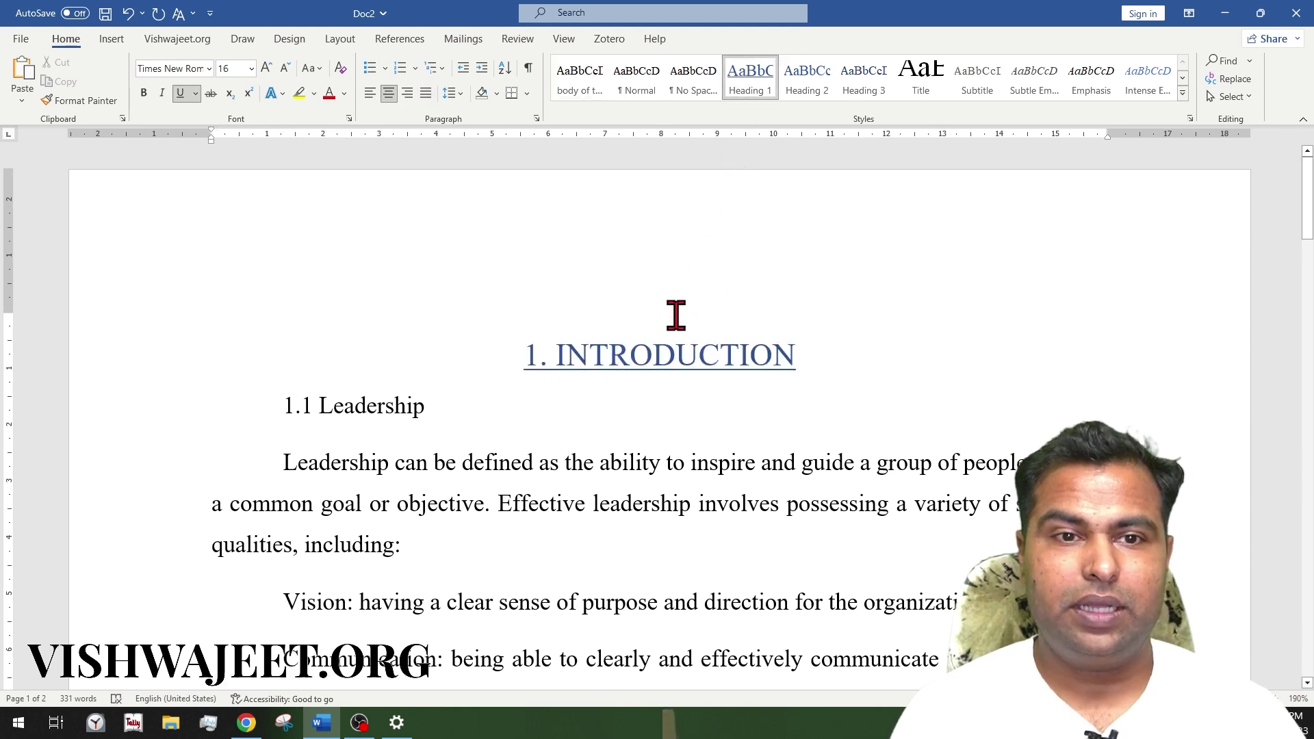
{"action": "left_click_drag", "start_coordinate": [528, 351], "coordinate": [862, 348]}
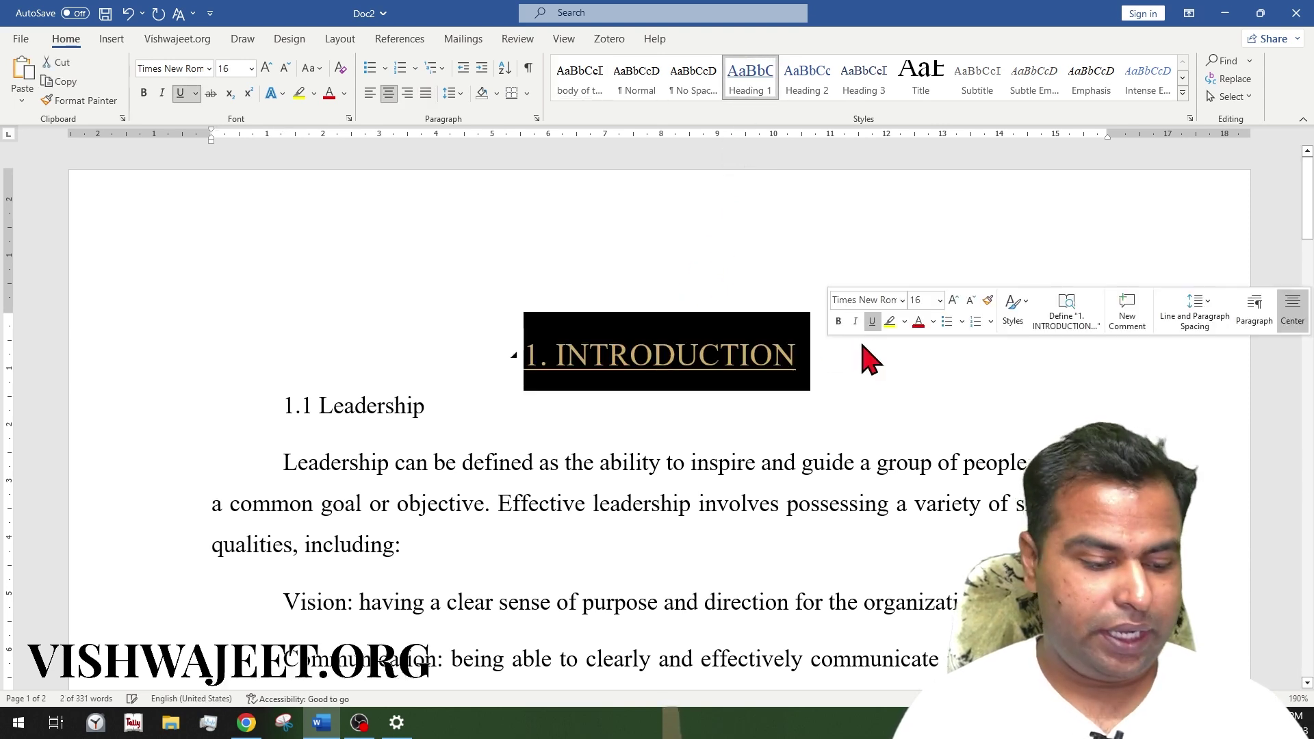
{"action": "key", "text": "ctrl+b"}
{"action": "left_click", "coordinate": [678, 355]}
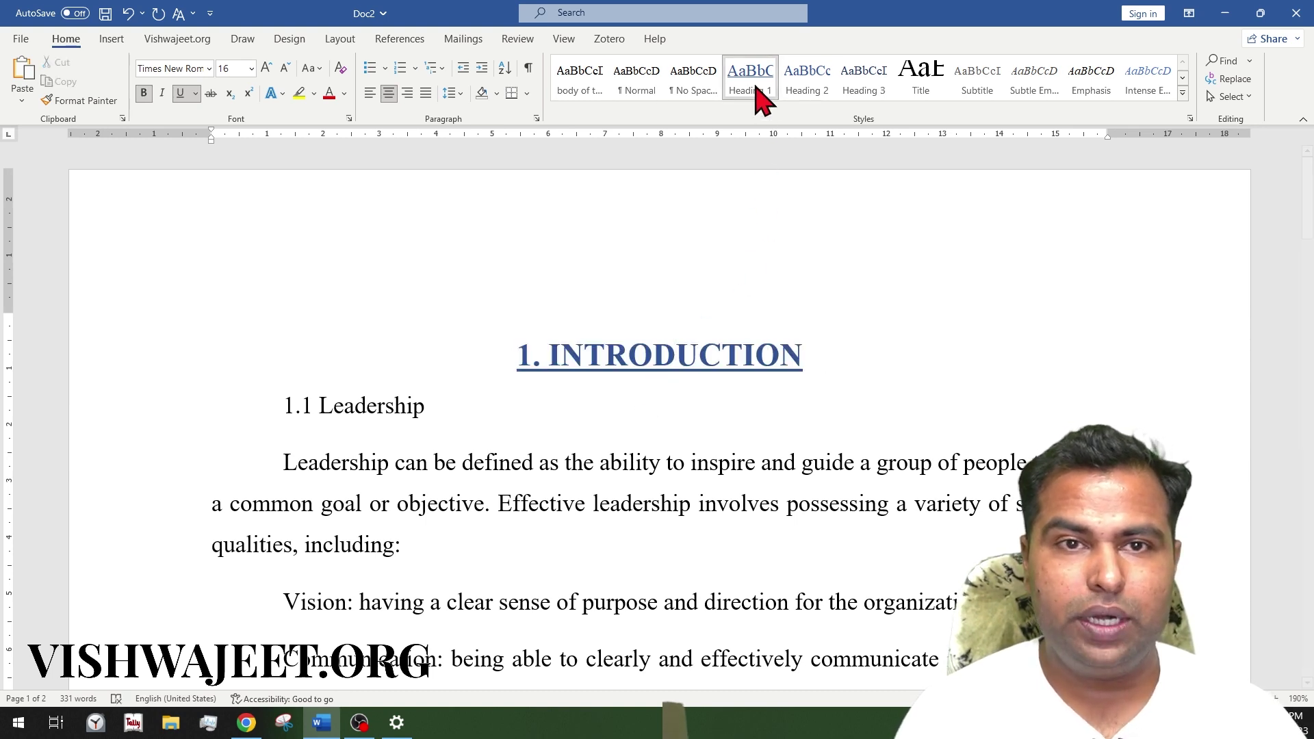
{"action": "right_click", "coordinate": [748, 58]}
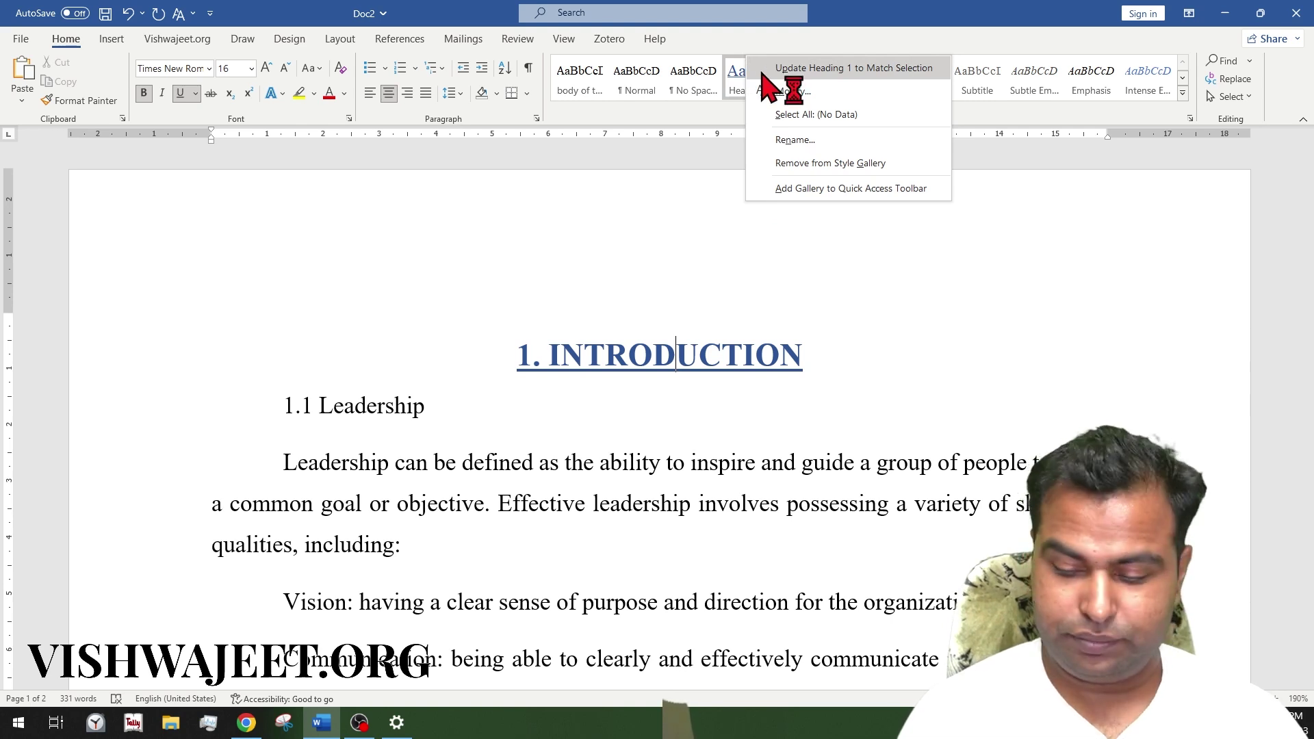
{"action": "key", "text": "super+plus"}
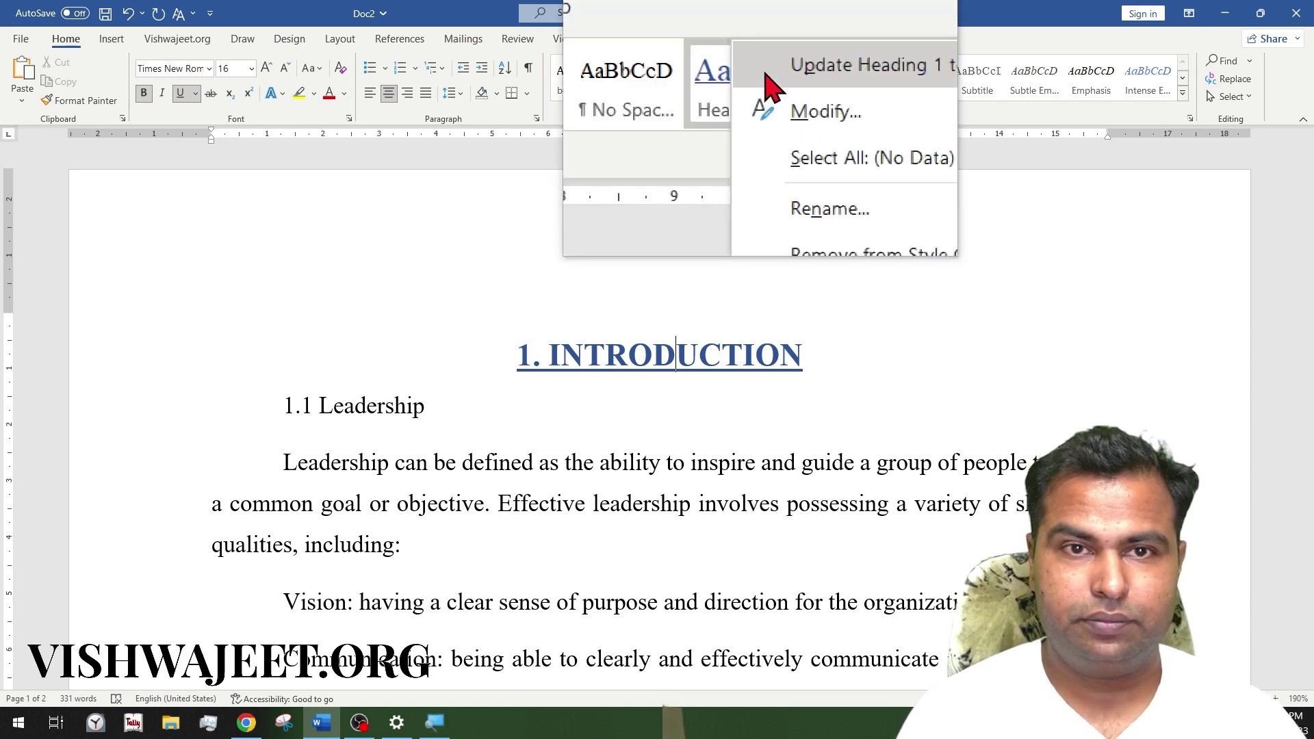
{"action": "left_click", "coordinate": [861, 89]}
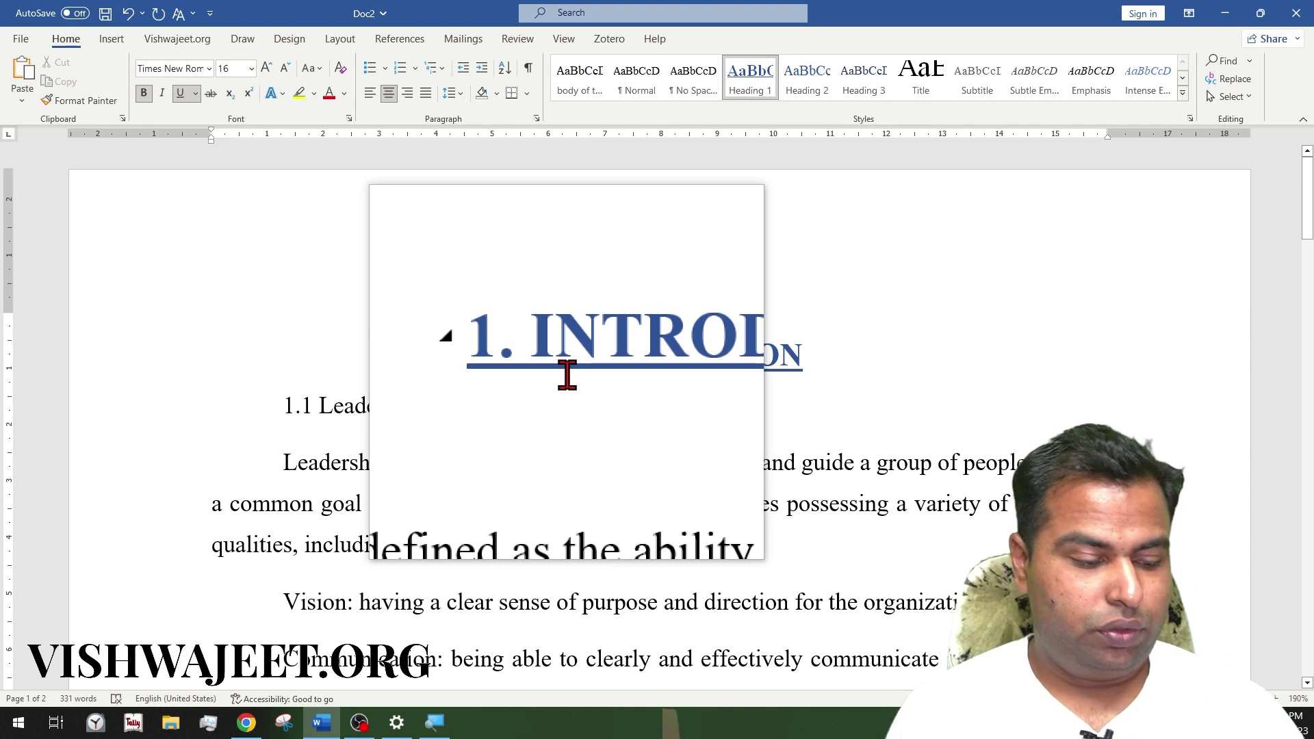
{"action": "left_click", "coordinate": [340, 408]}
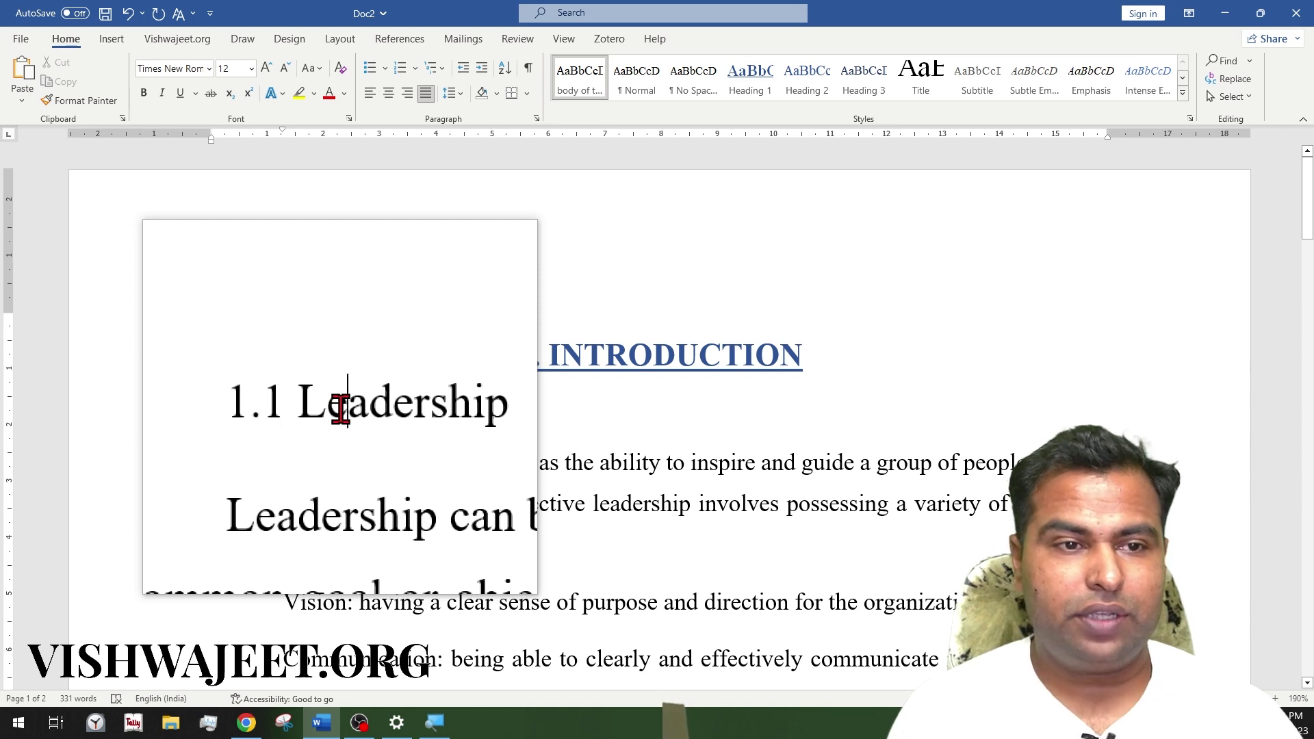
{"action": "right_click", "coordinate": [808, 77]}
{"action": "left_click", "coordinate": [798, 86]}
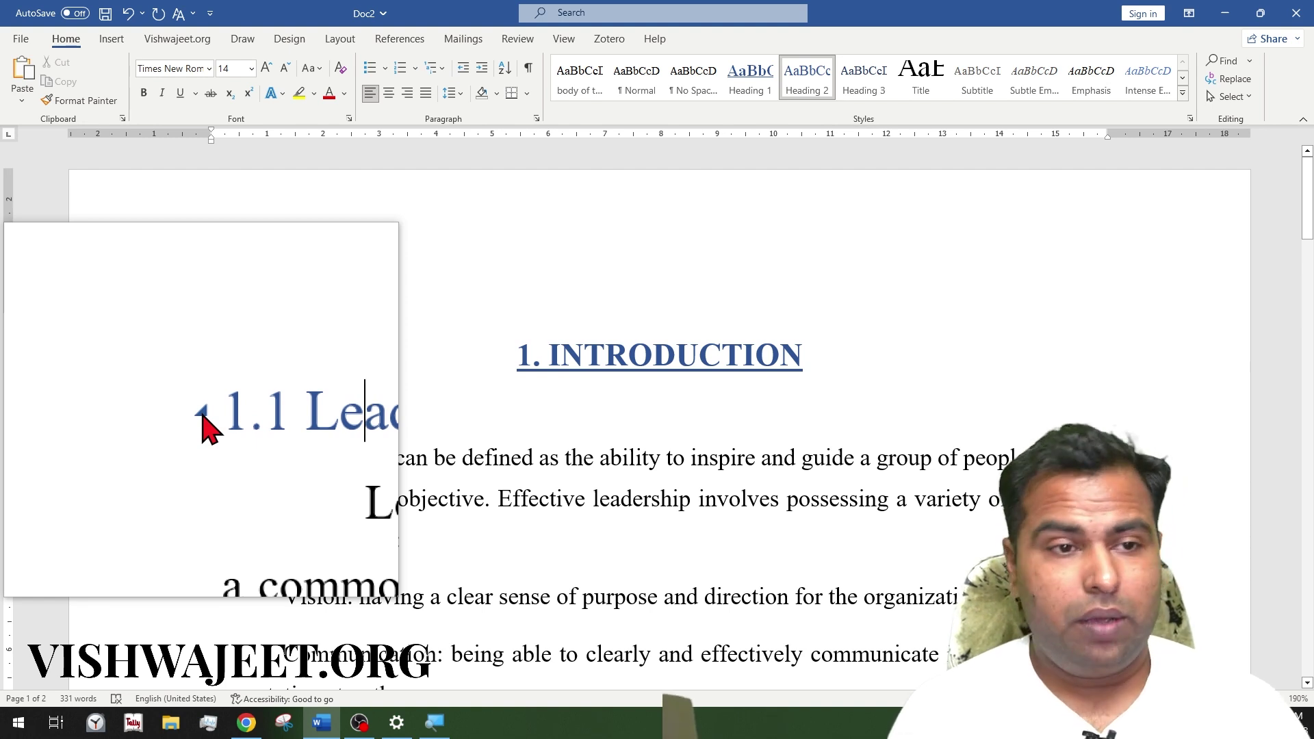
{"action": "left_click", "coordinate": [203, 414]}
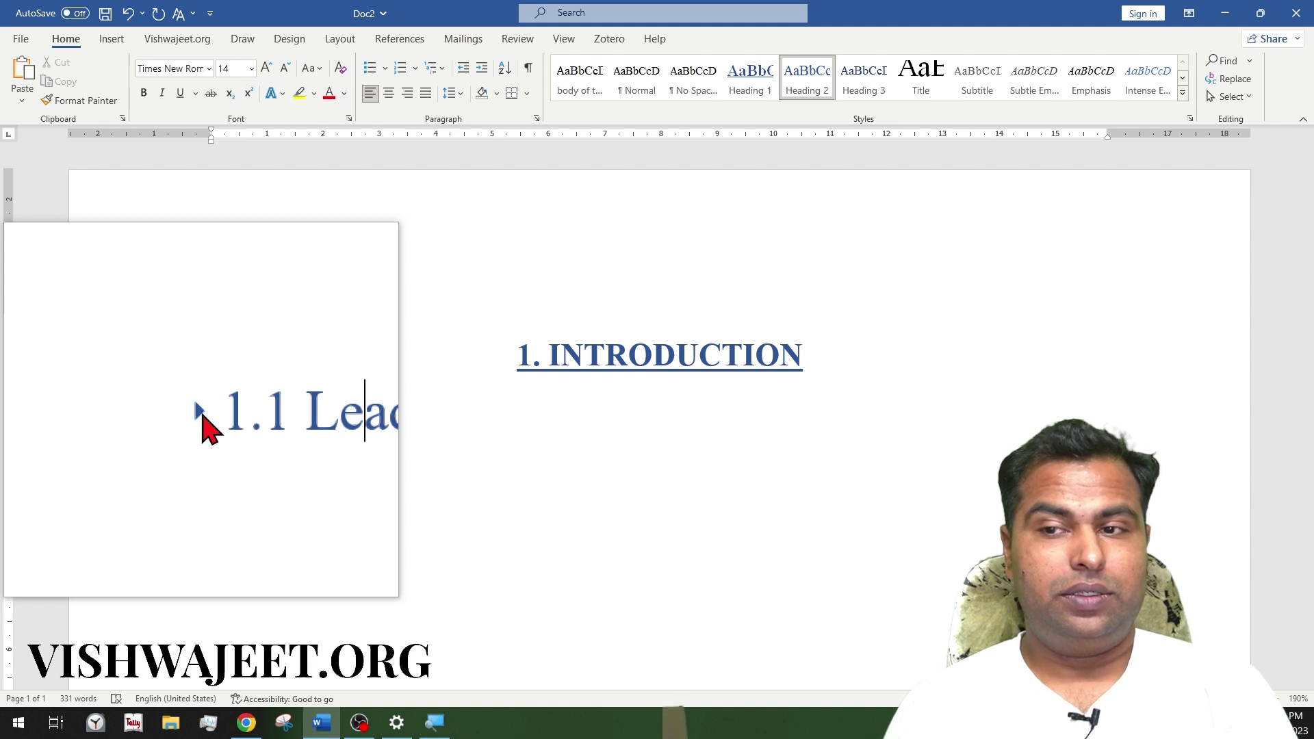
{"action": "key", "text": "super+Escape"}
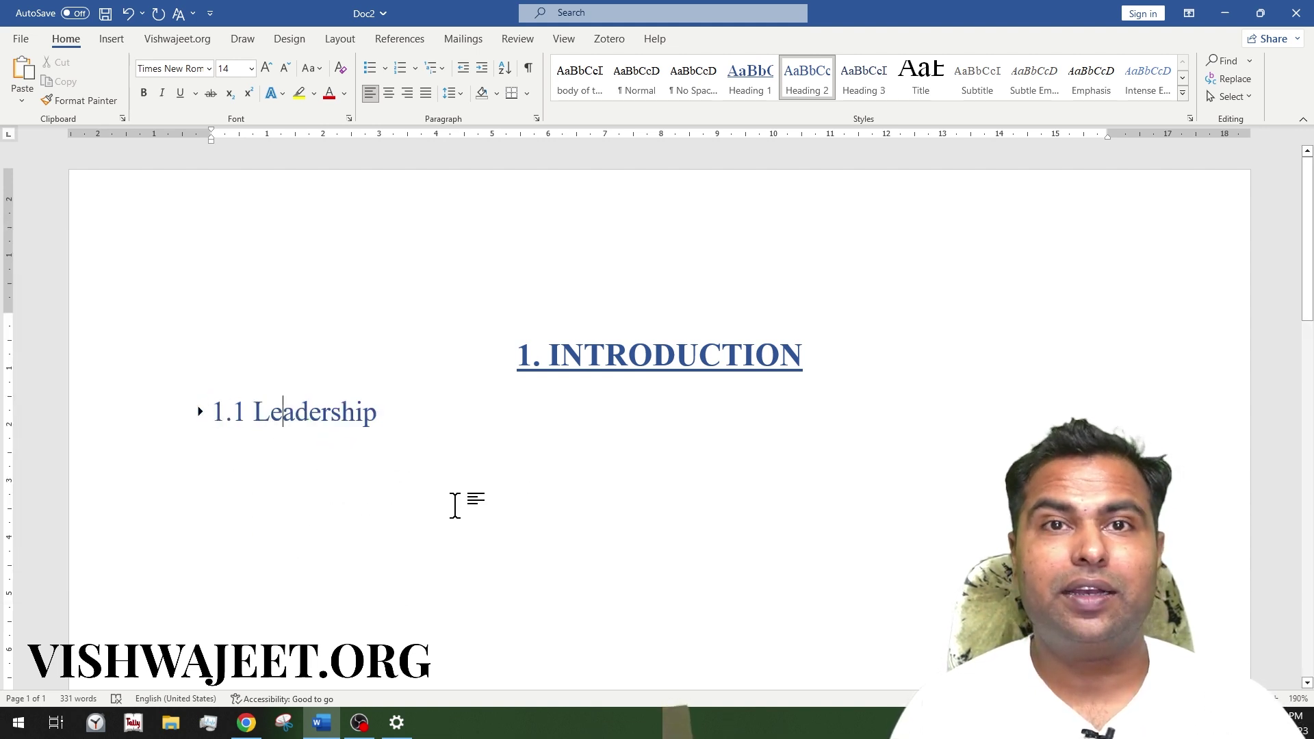
{"action": "left_click", "coordinate": [200, 412]}
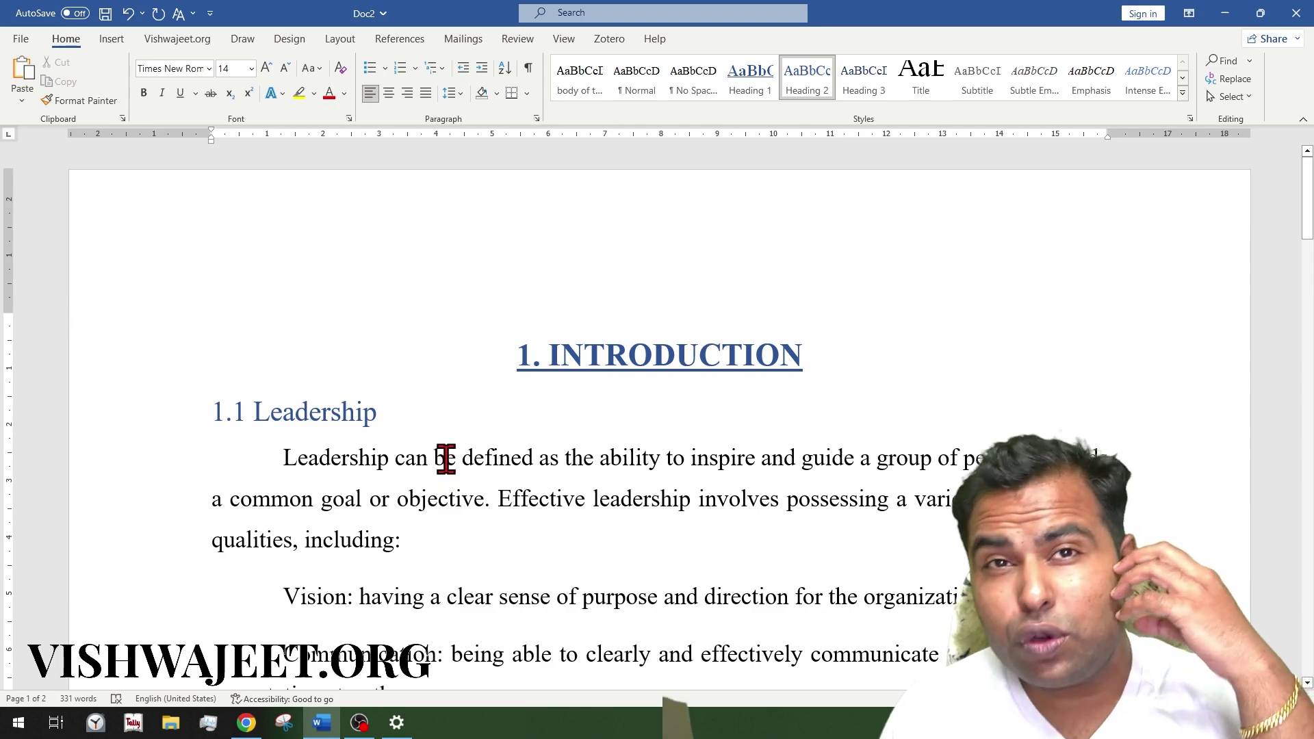
{"action": "scroll", "coordinate": [445, 455], "scroll_direction": "down", "scroll_amount": 10}
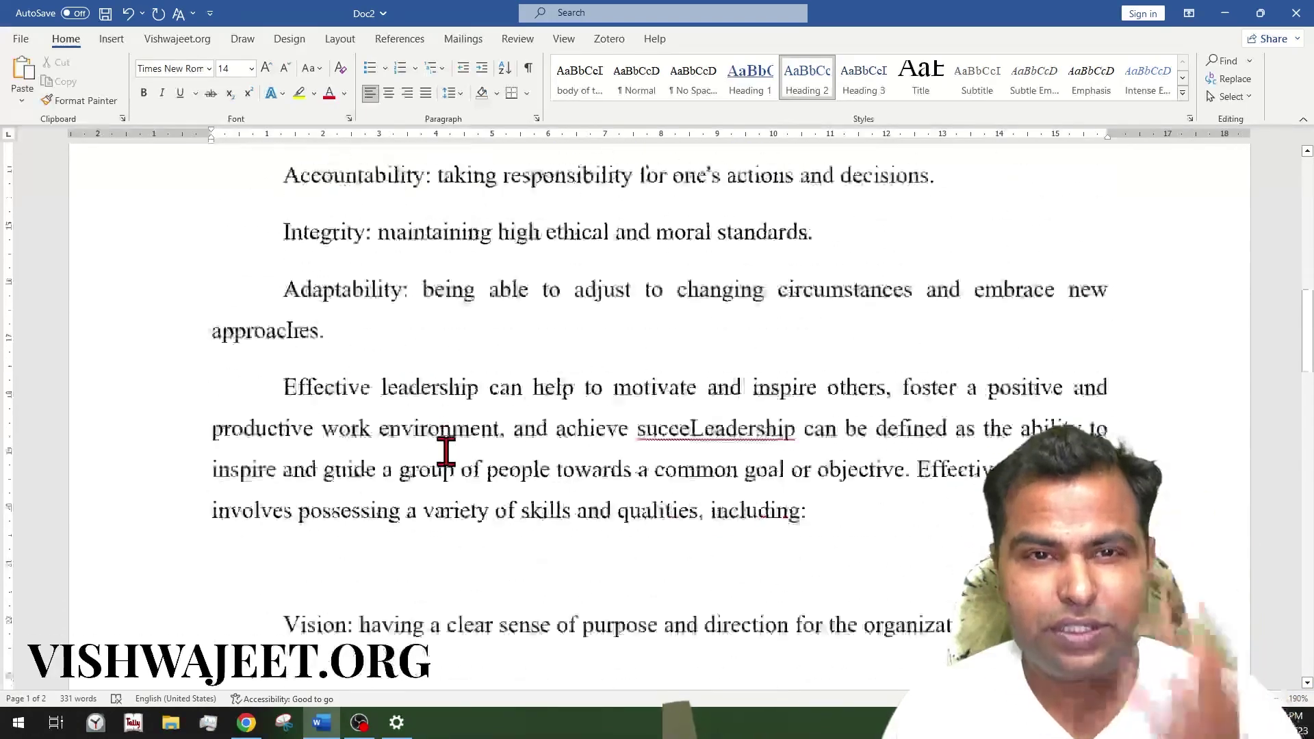
{"action": "scroll", "coordinate": [445, 455], "scroll_direction": "down", "scroll_amount": 8}
{"action": "scroll", "coordinate": [446, 455], "scroll_direction": "up", "scroll_amount": 15}
{"action": "scroll", "coordinate": [446, 455], "scroll_direction": "up", "scroll_amount": 5}
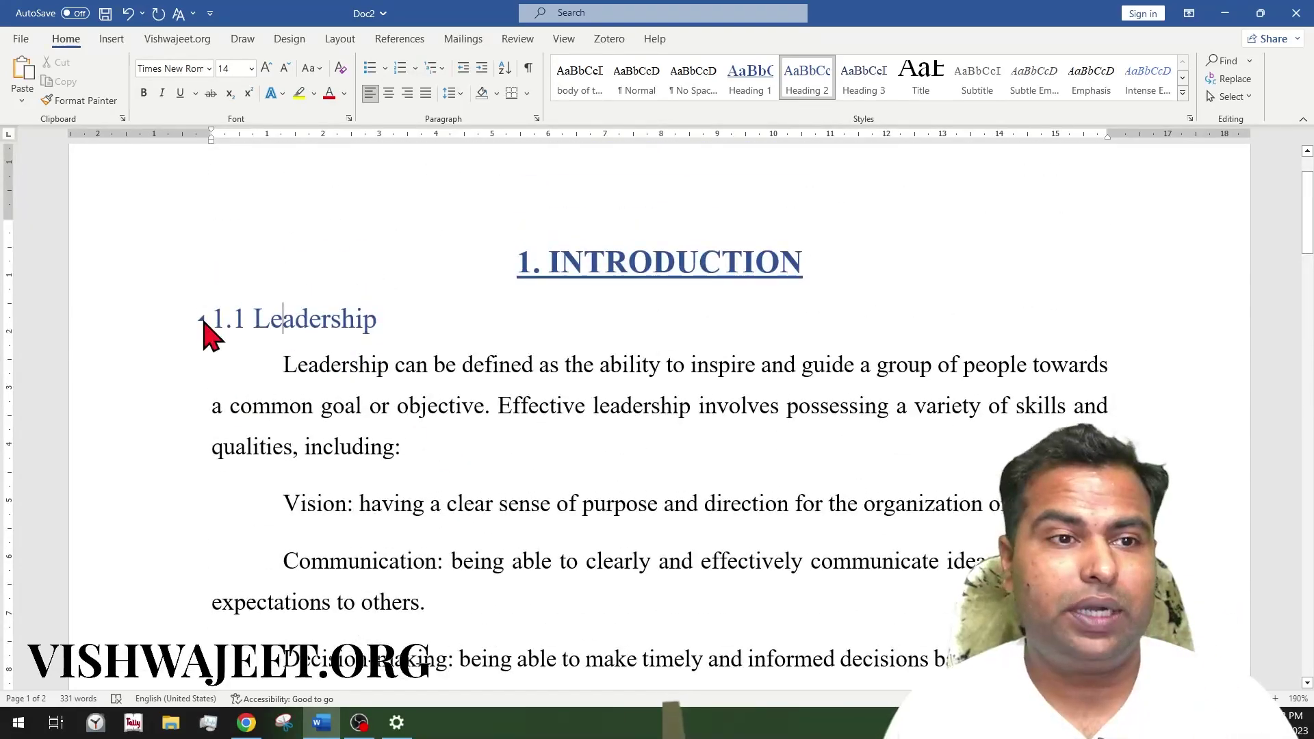
{"action": "left_click", "coordinate": [201, 318]}
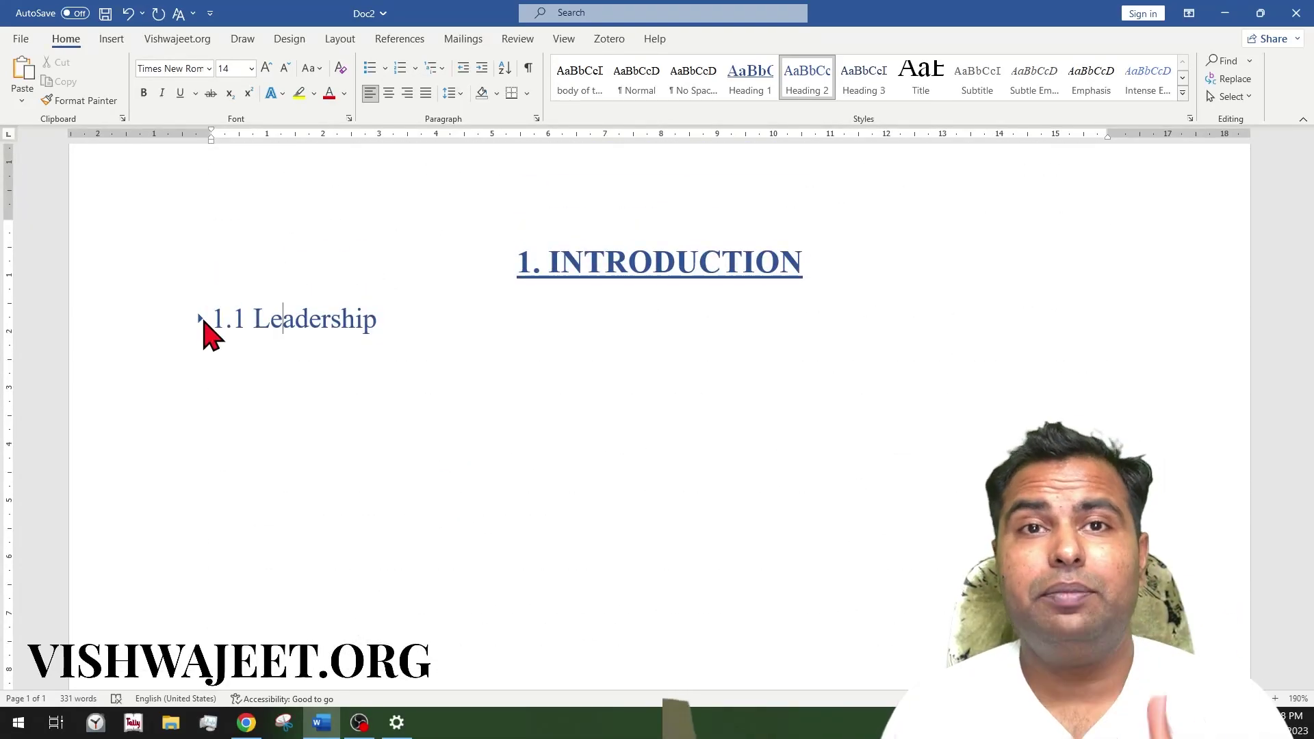
{"action": "left_click", "coordinate": [207, 316]}
{"action": "left_click", "coordinate": [202, 318]}
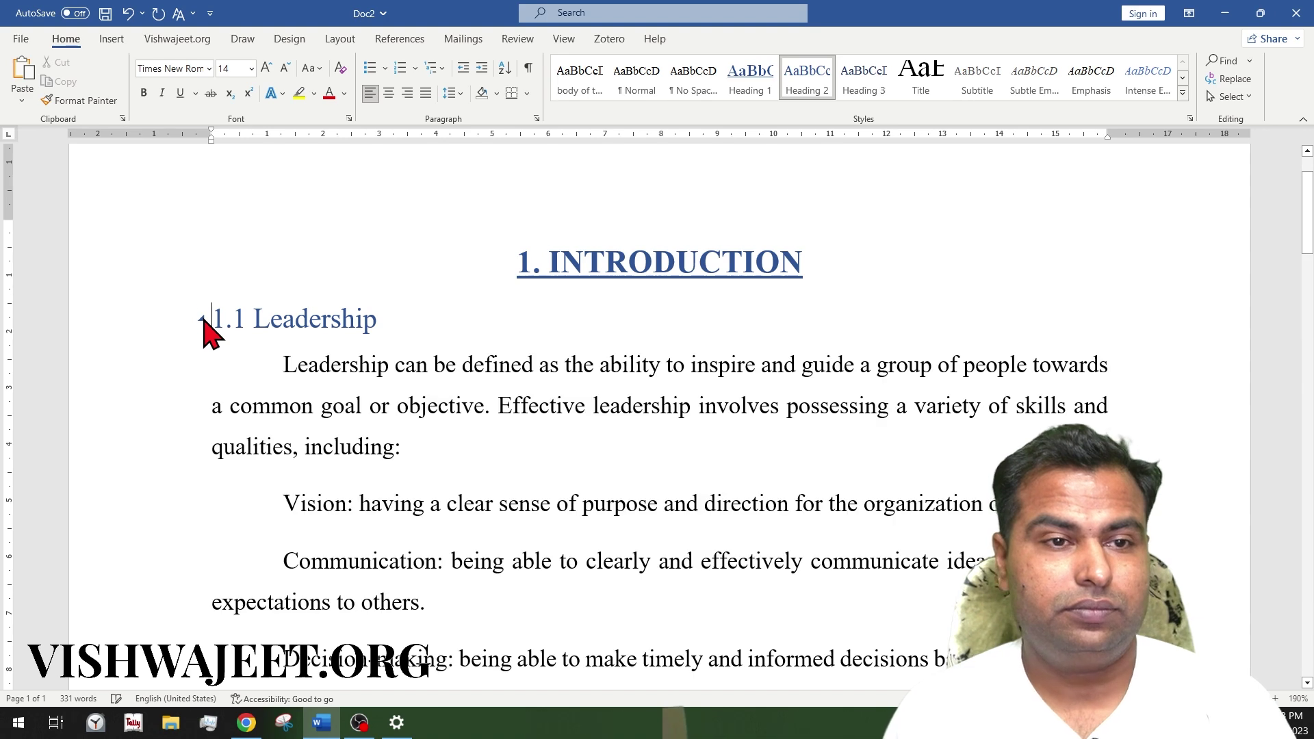
{"action": "left_click", "coordinate": [386, 374]}
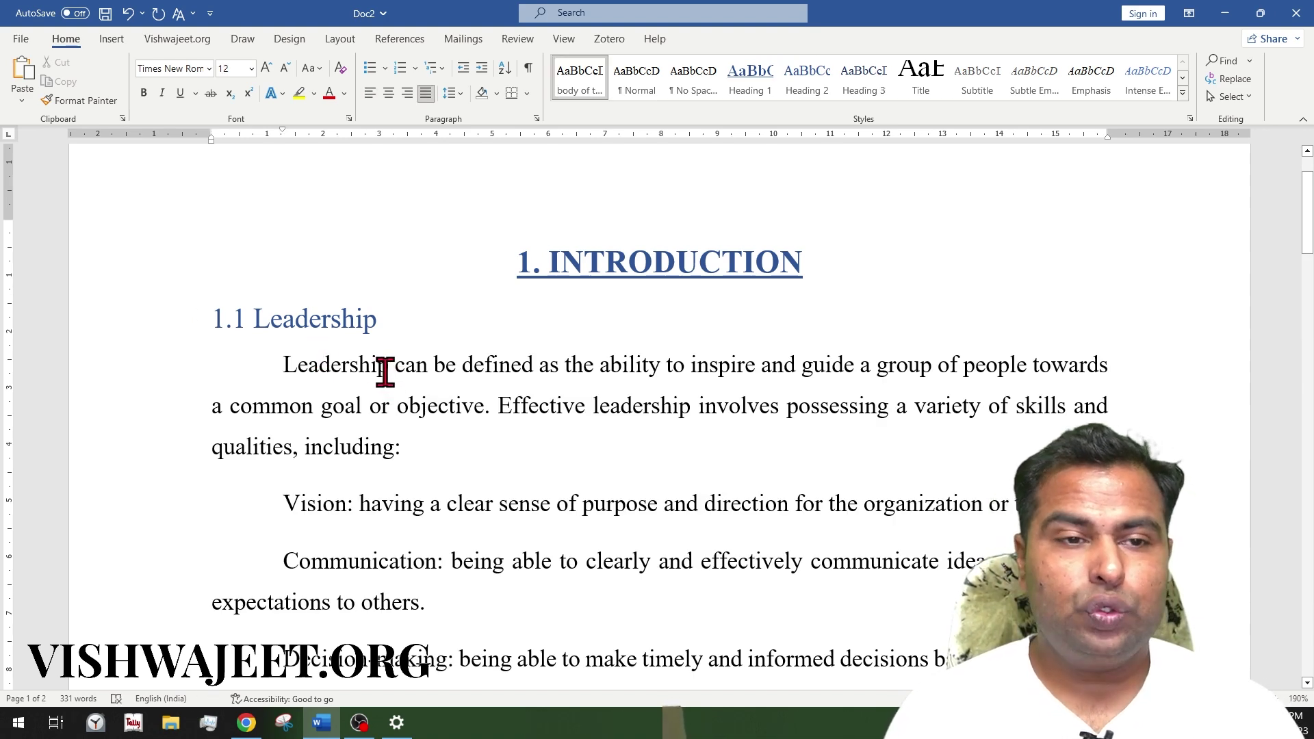
{"action": "scroll", "coordinate": [301, 407], "scroll_direction": "down", "scroll_amount": 2}
Step: Type the number 1.1.1 in front of the Vision point
{"action": "left_click", "coordinate": [284, 411]}
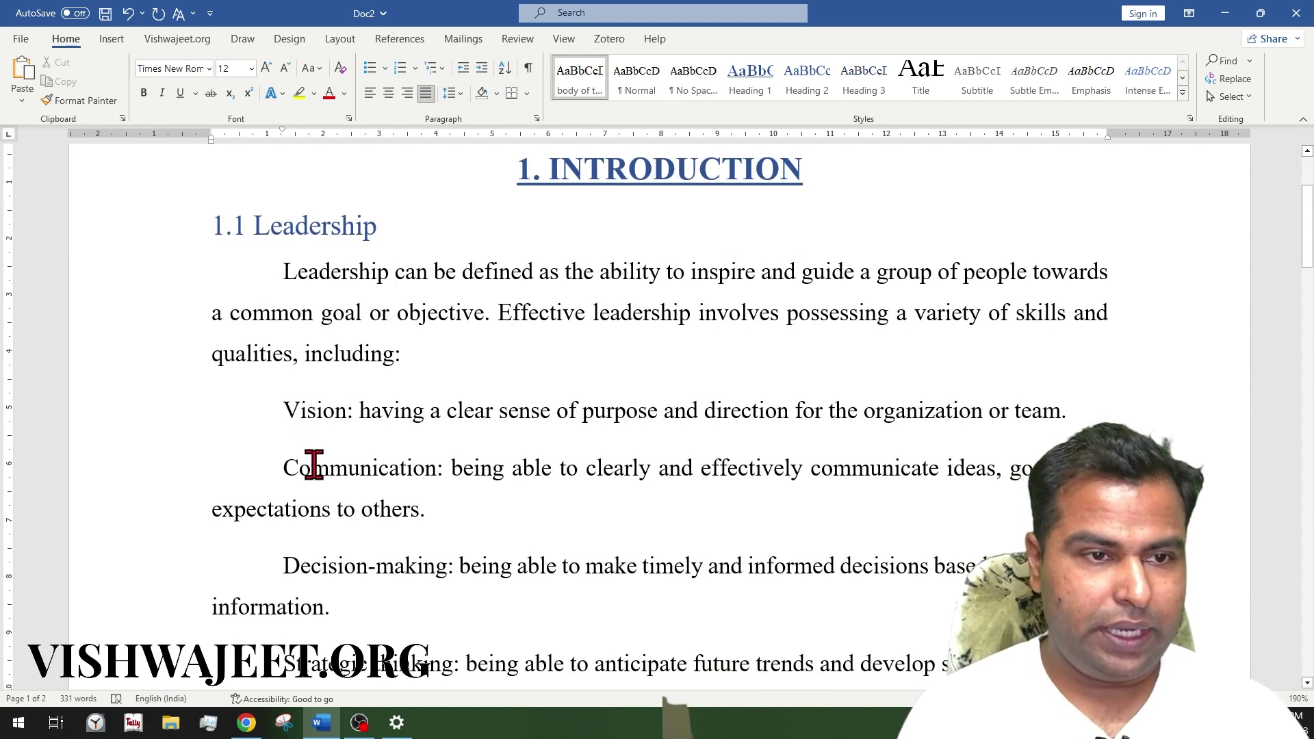
{"action": "type", "text": "1.1."}
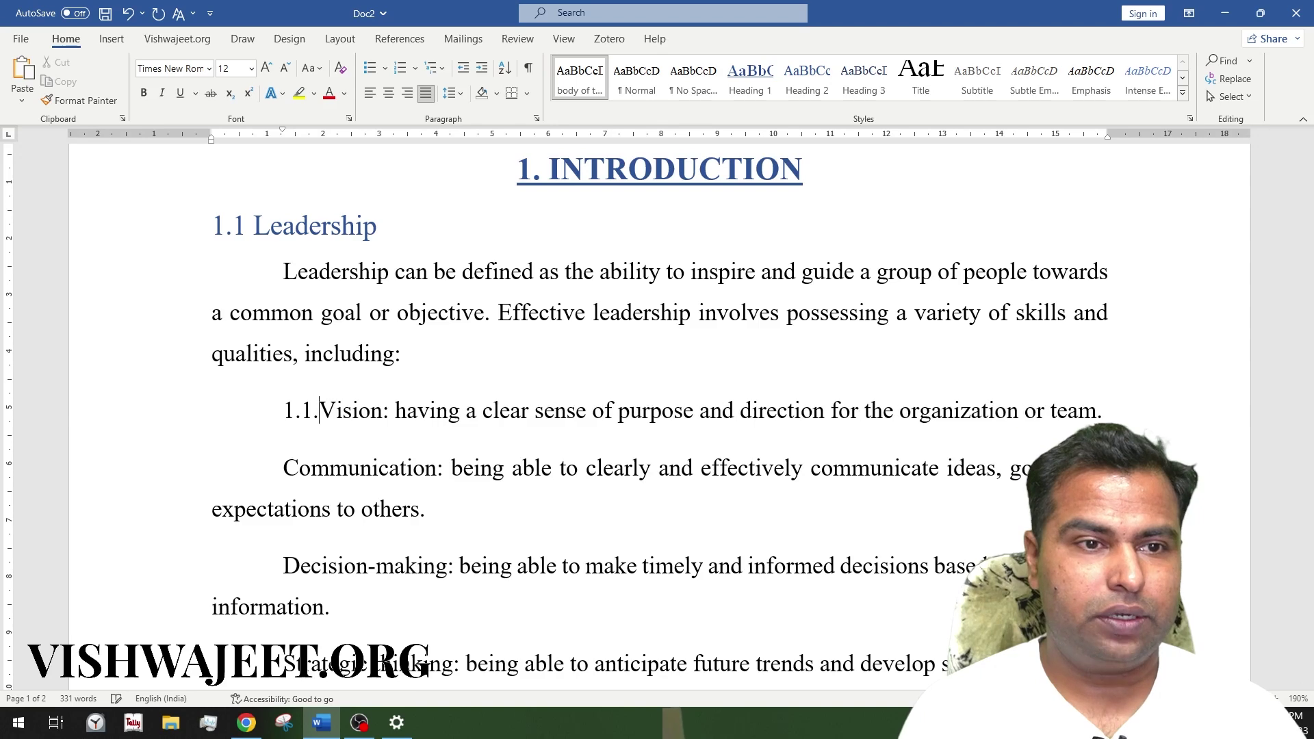
{"action": "type", "text": "1"}
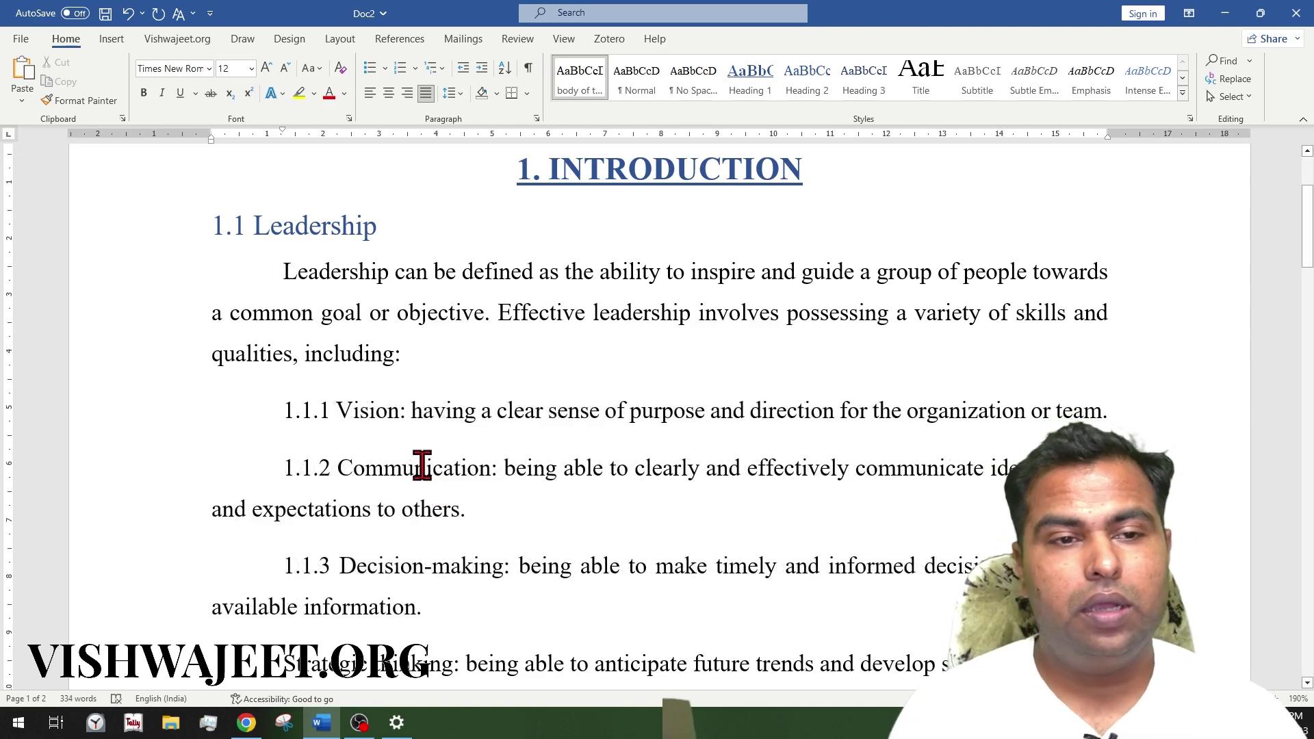
{"action": "left_click", "coordinate": [412, 412]}
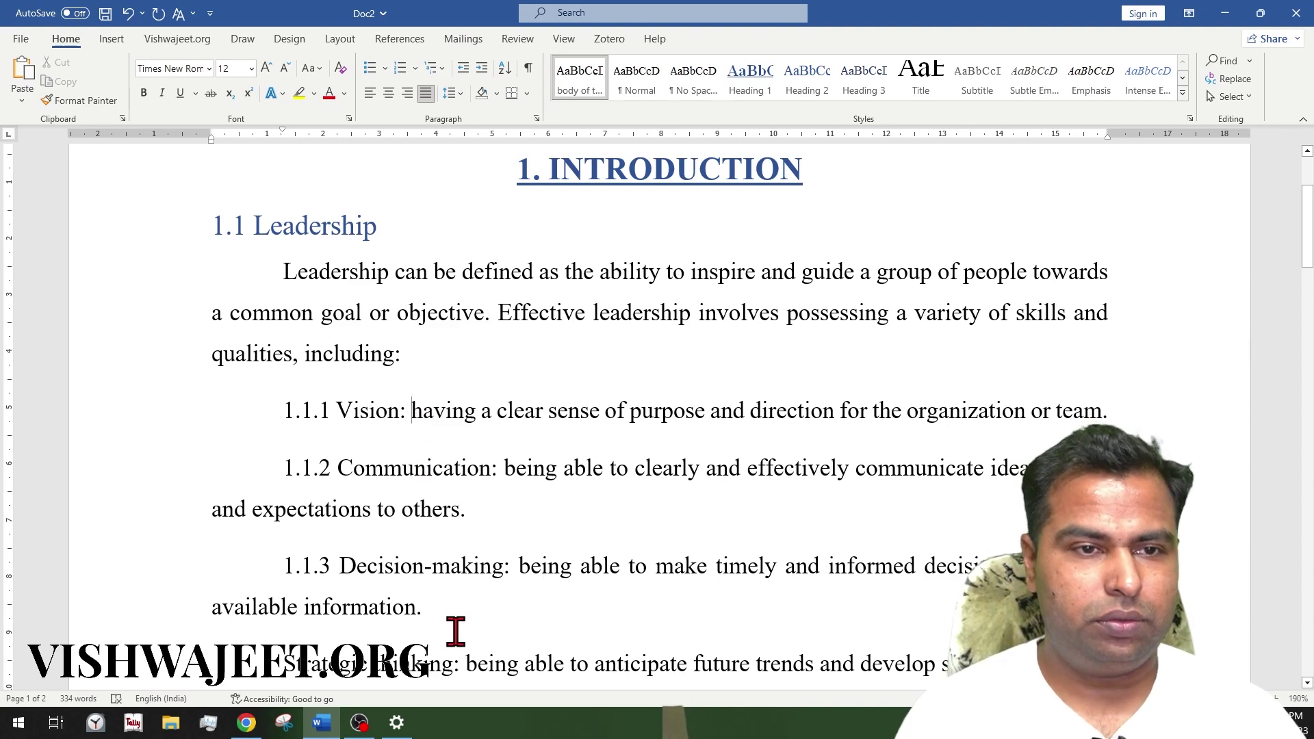
{"action": "key", "text": "shift+Return"}
{"action": "key", "text": "BackSpace"}
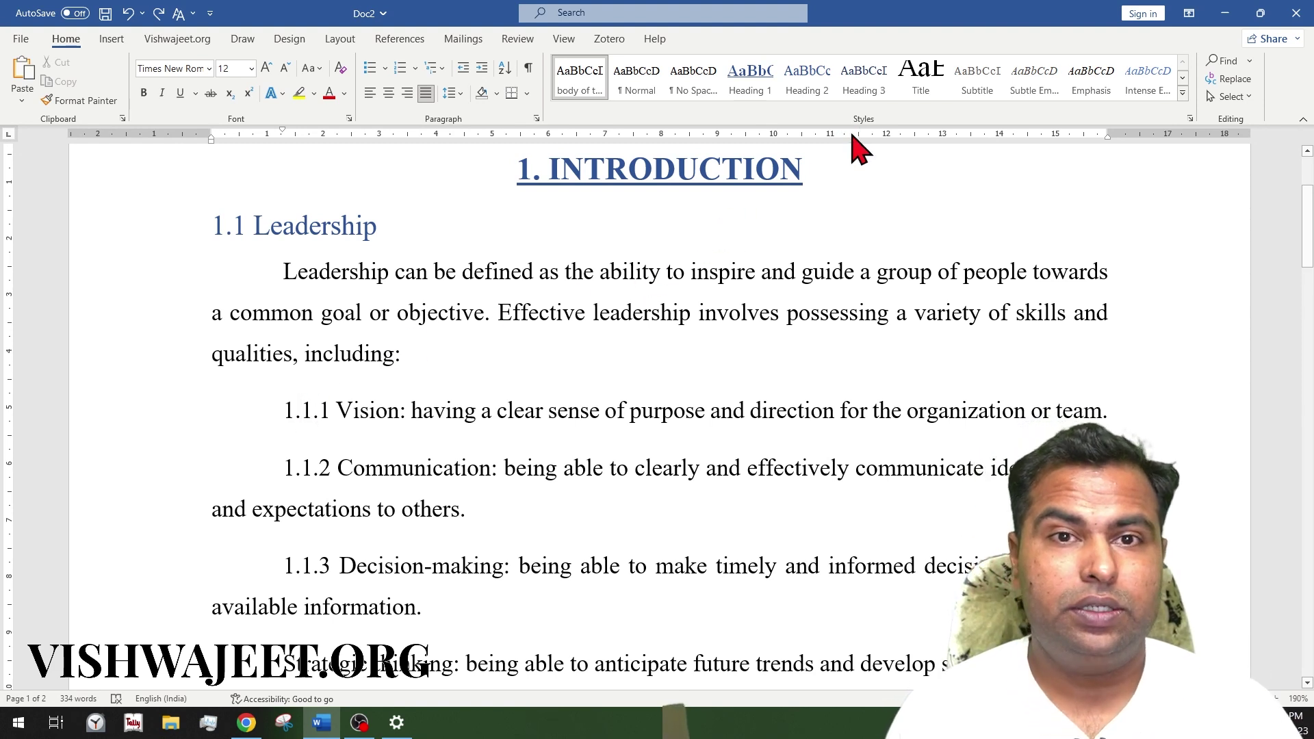
Step: Apply Heading 3 to the 1.1.1 Vision, 1.1.2 Communication and 1.1.3 Decision-making points
{"action": "left_click", "coordinate": [860, 95]}
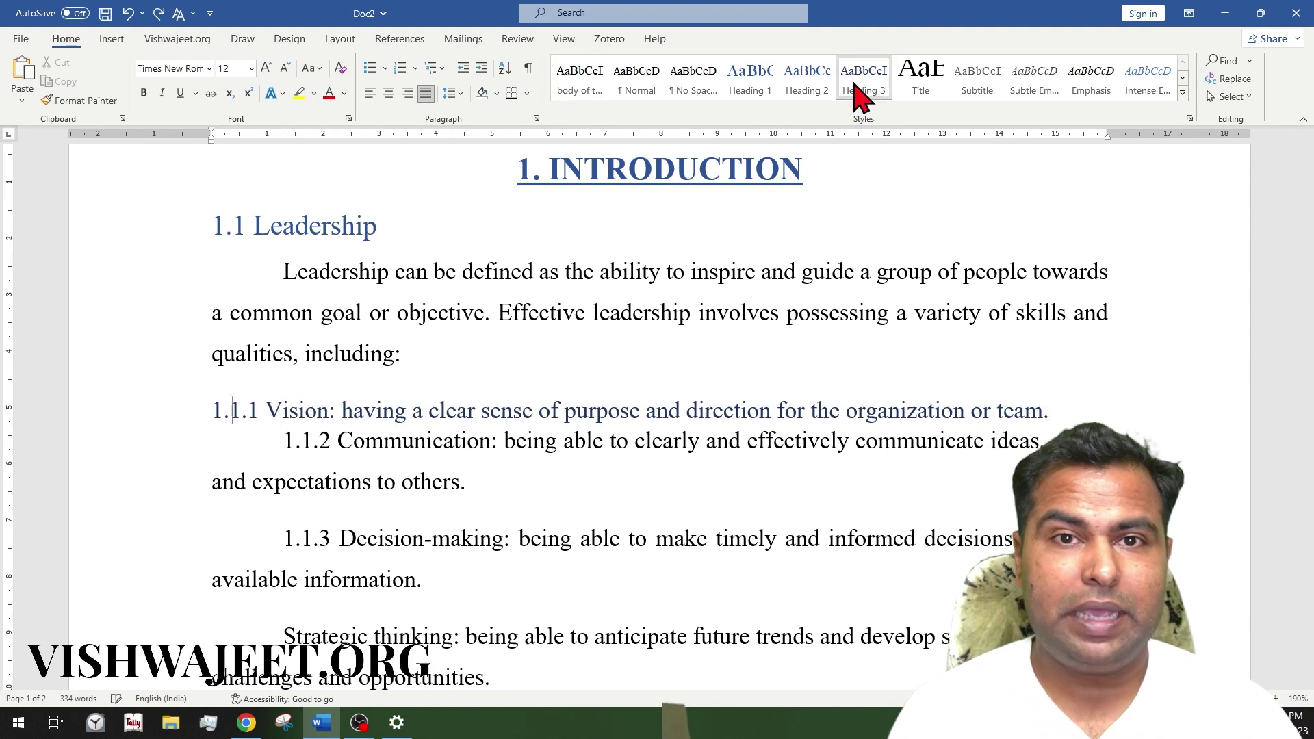
{"action": "key", "text": "Down"}
{"action": "left_click", "coordinate": [863, 88]}
{"action": "key", "text": "Down"}
{"action": "key", "text": "Down"}
{"action": "left_click", "coordinate": [863, 88]}
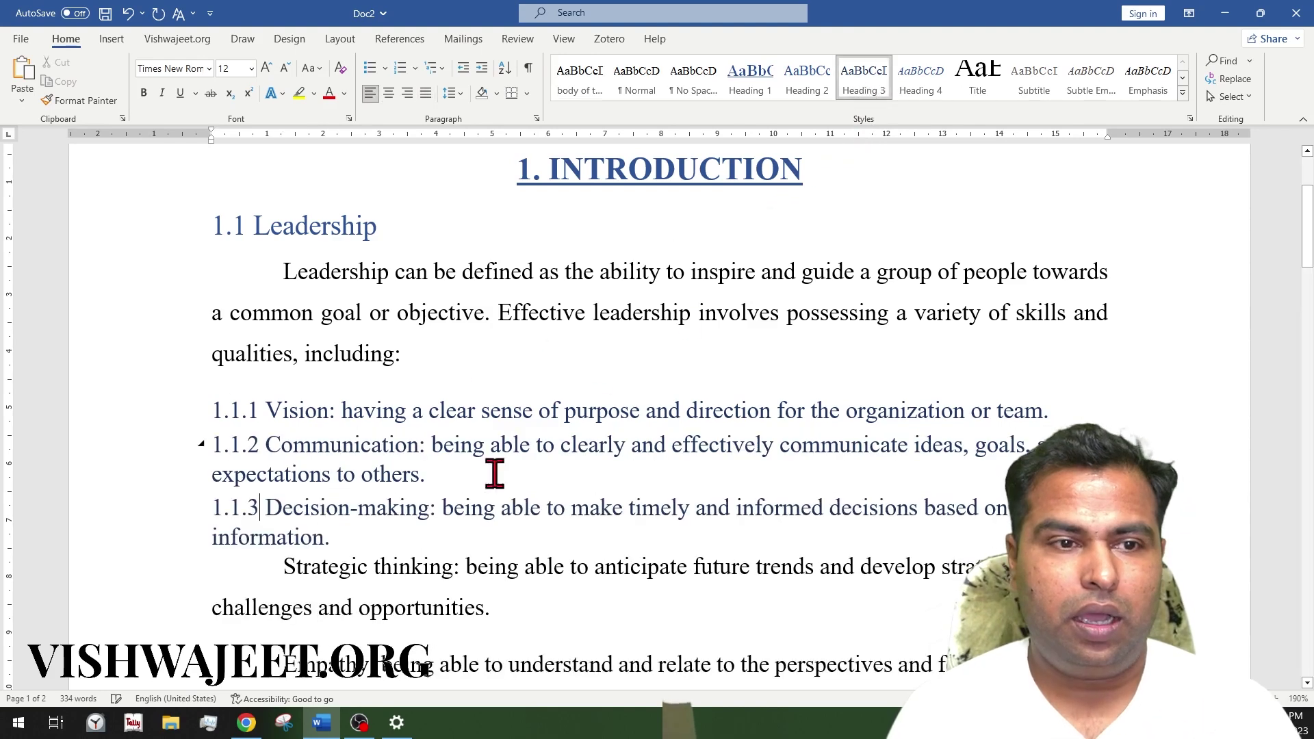
{"action": "left_click", "coordinate": [341, 575]}
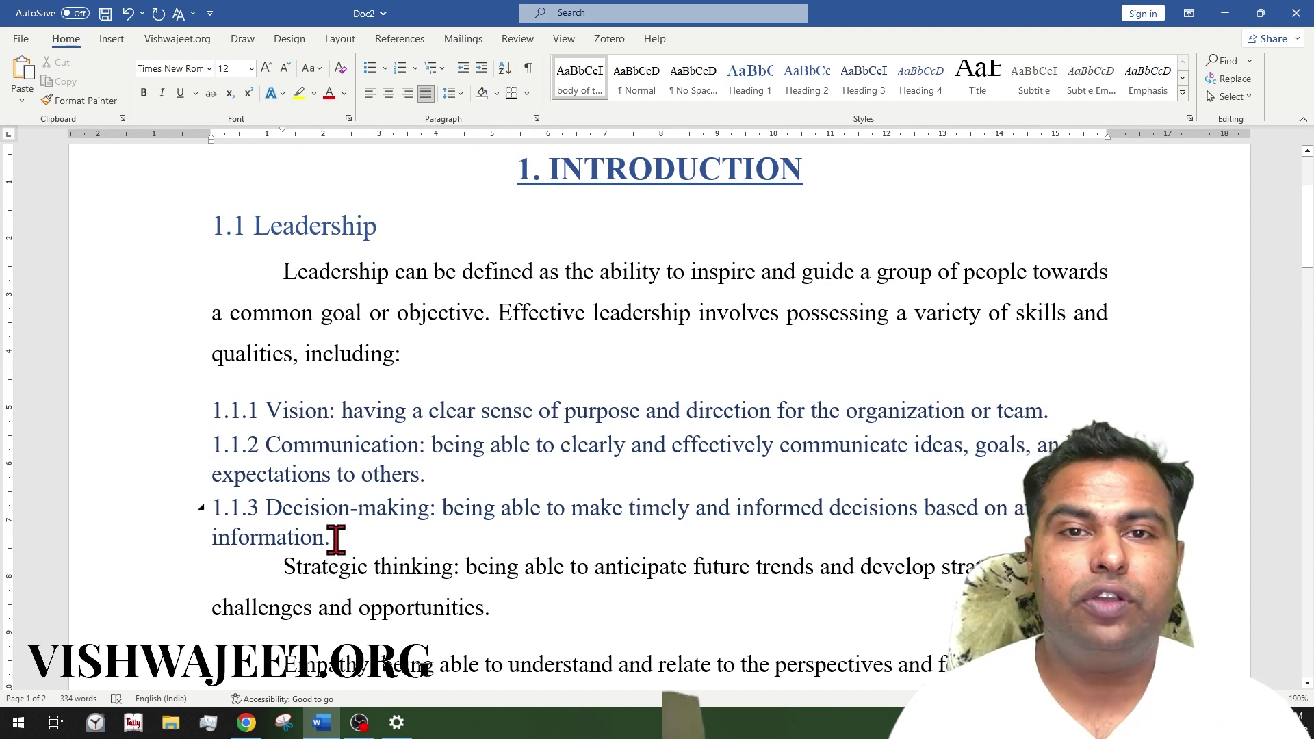
Step: Give the Vision heading 1.5 line spacing and Automatic black text, then update Heading 3 to match
{"action": "left_click", "coordinate": [322, 415]}
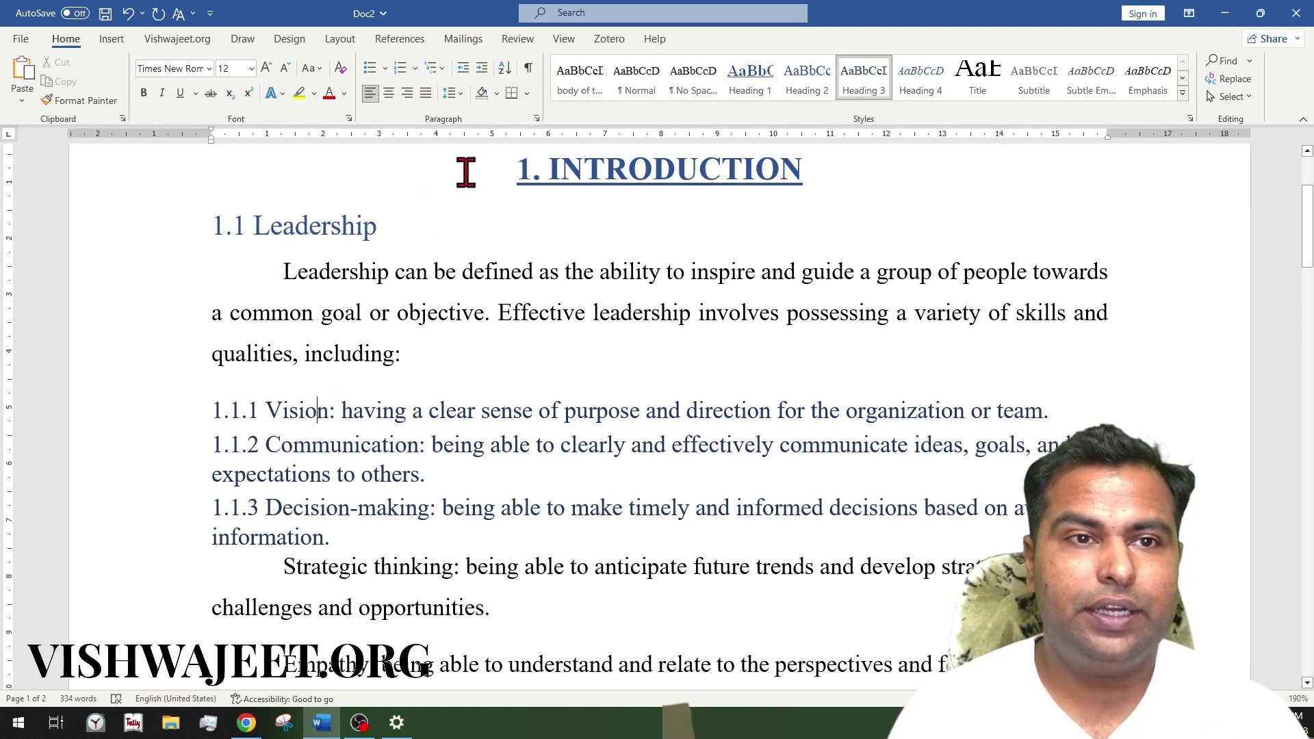
{"action": "left_click", "coordinate": [454, 93]}
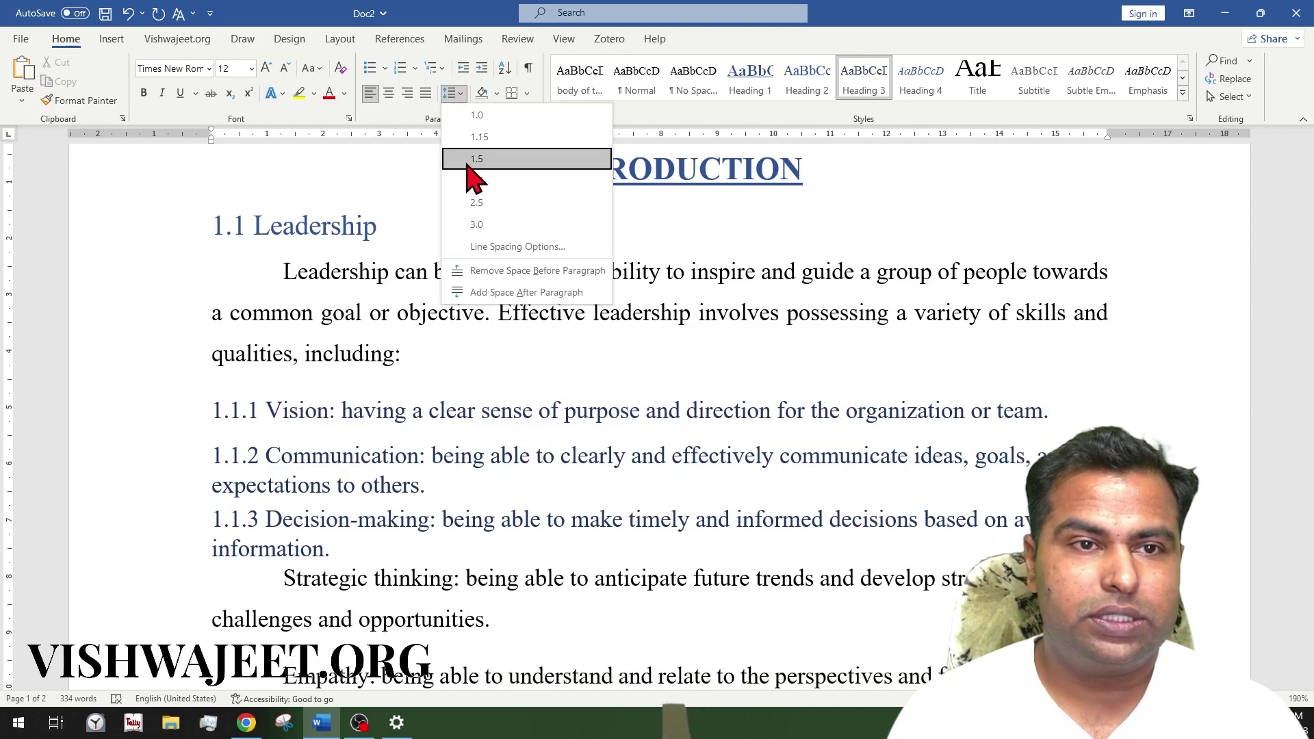
{"action": "left_click", "coordinate": [467, 162]}
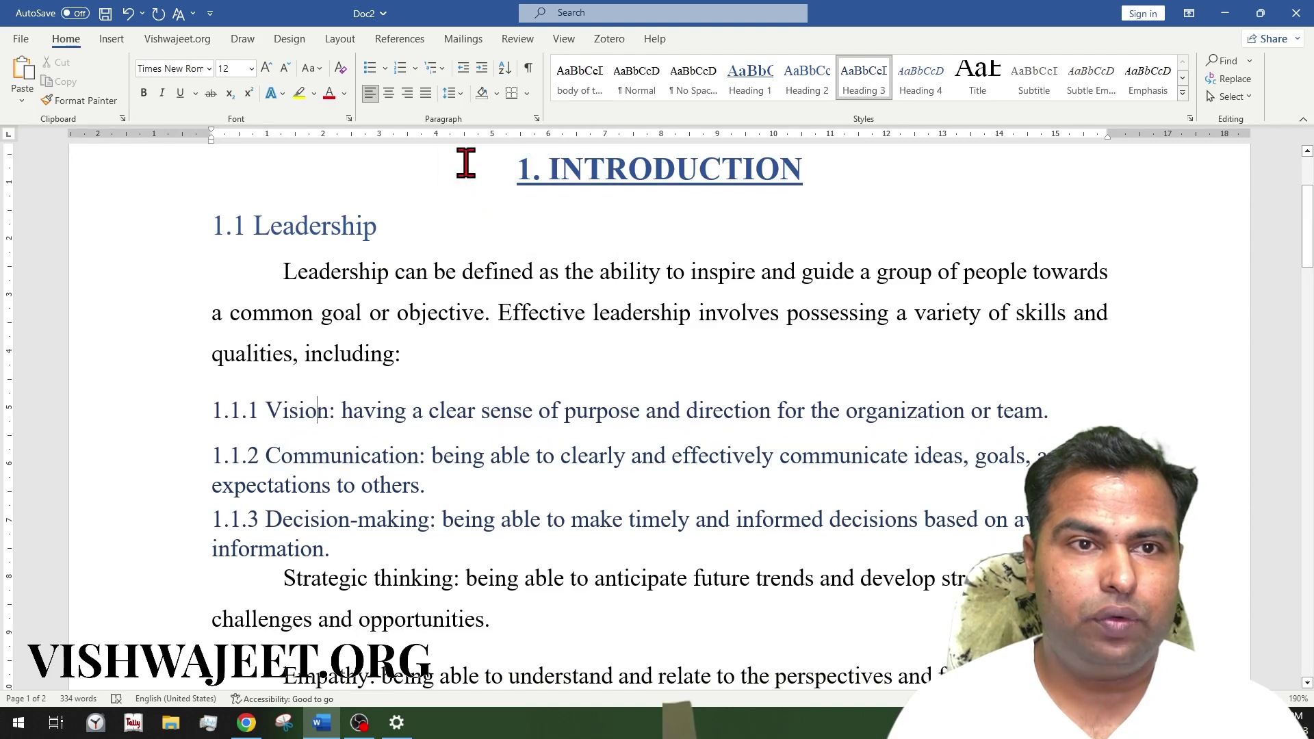
{"action": "left_click", "coordinate": [344, 94]}
{"action": "left_click", "coordinate": [334, 117]}
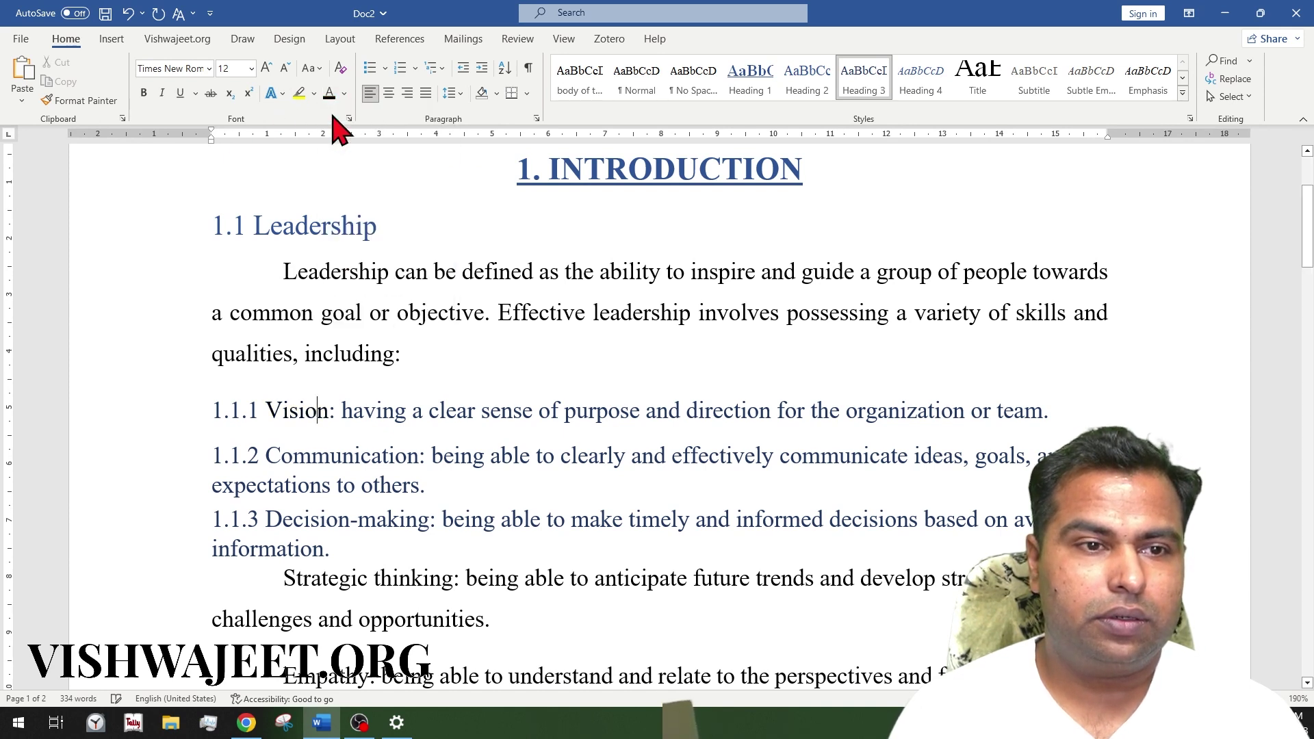
{"action": "right_click", "coordinate": [863, 93]}
{"action": "left_click", "coordinate": [883, 96]}
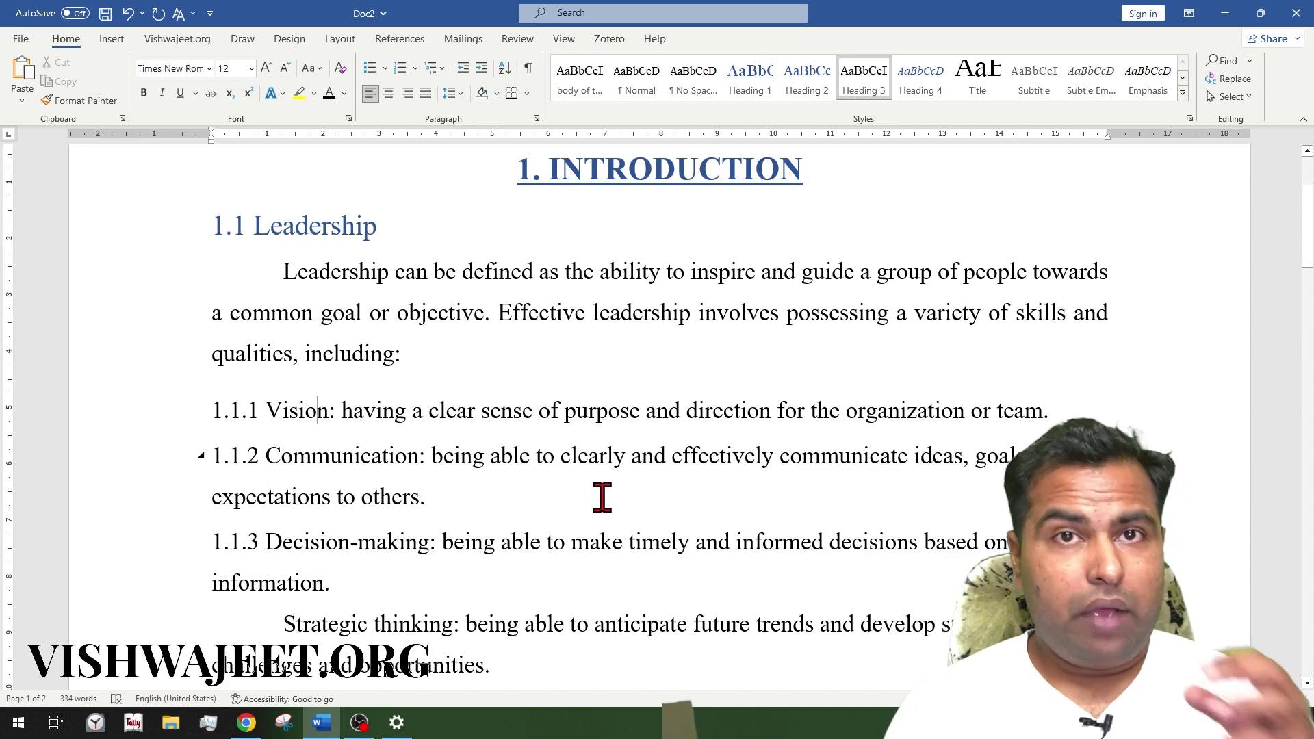
Step: Insert an empty line above the 1. INTRODUCTION heading and place the caret on it
{"action": "left_click", "coordinate": [491, 169]}
{"action": "key", "text": "Return"}
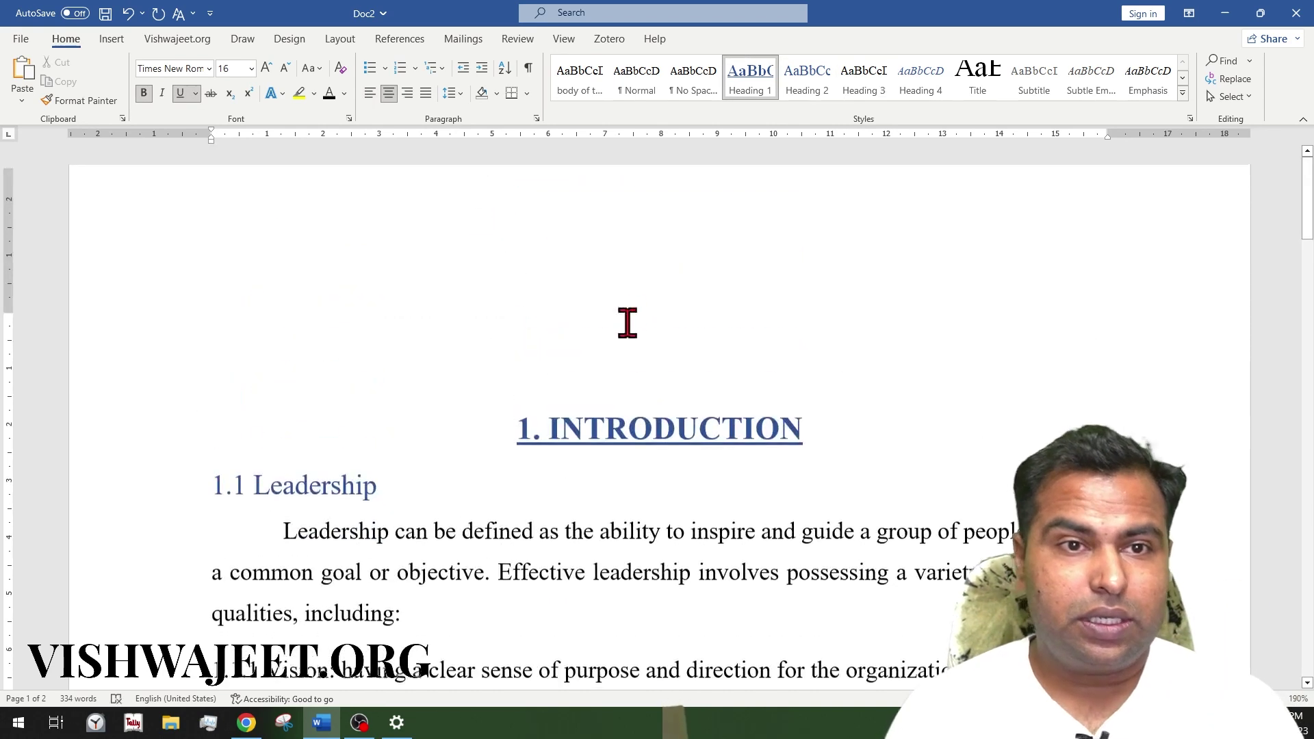
{"action": "left_click", "coordinate": [636, 314]}
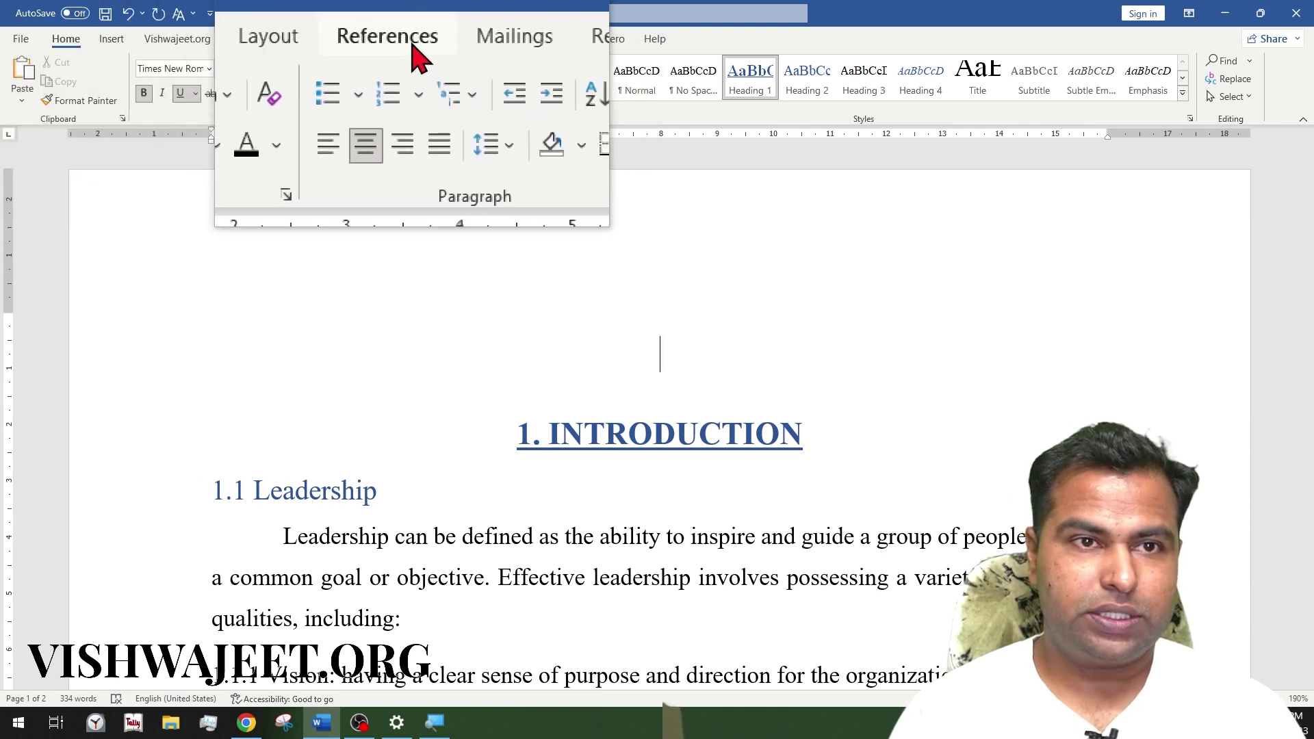
Step: Insert the Automatic Table 1 table of contents above the introduction
{"action": "left_click", "coordinate": [387, 36]}
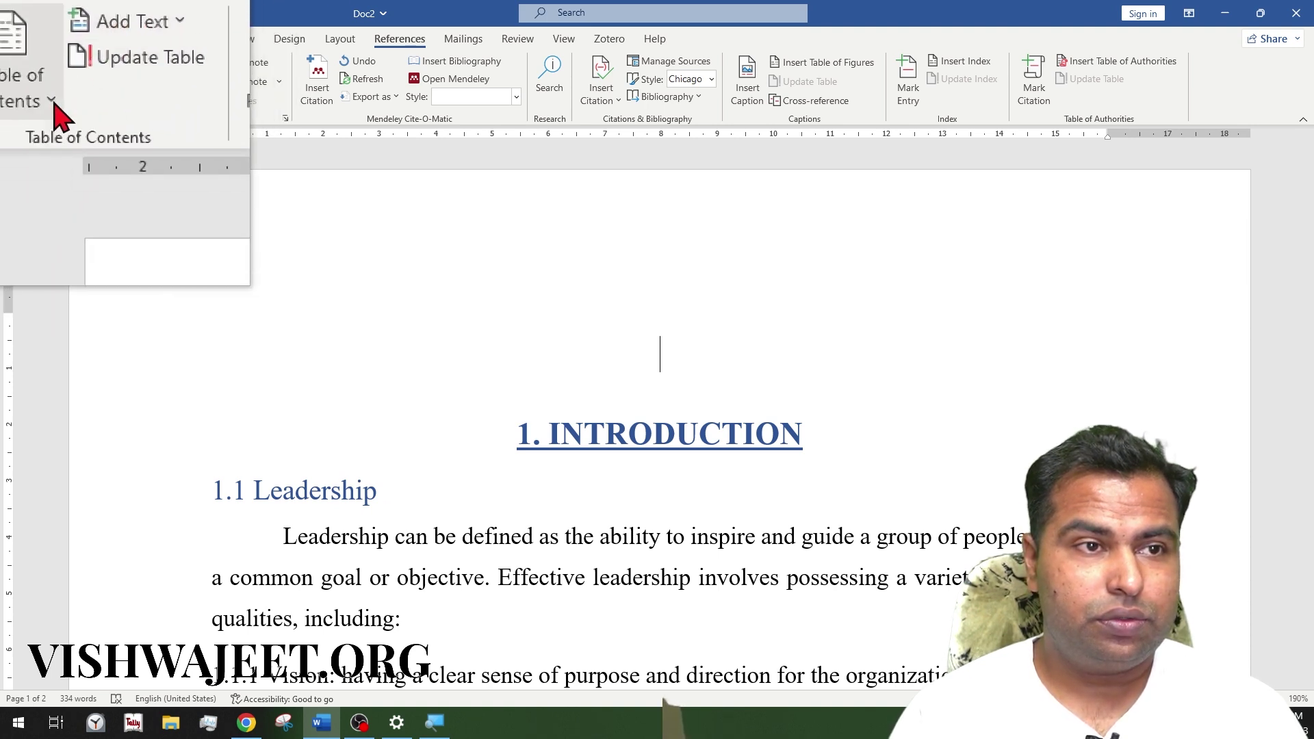
{"action": "left_click", "coordinate": [53, 101]}
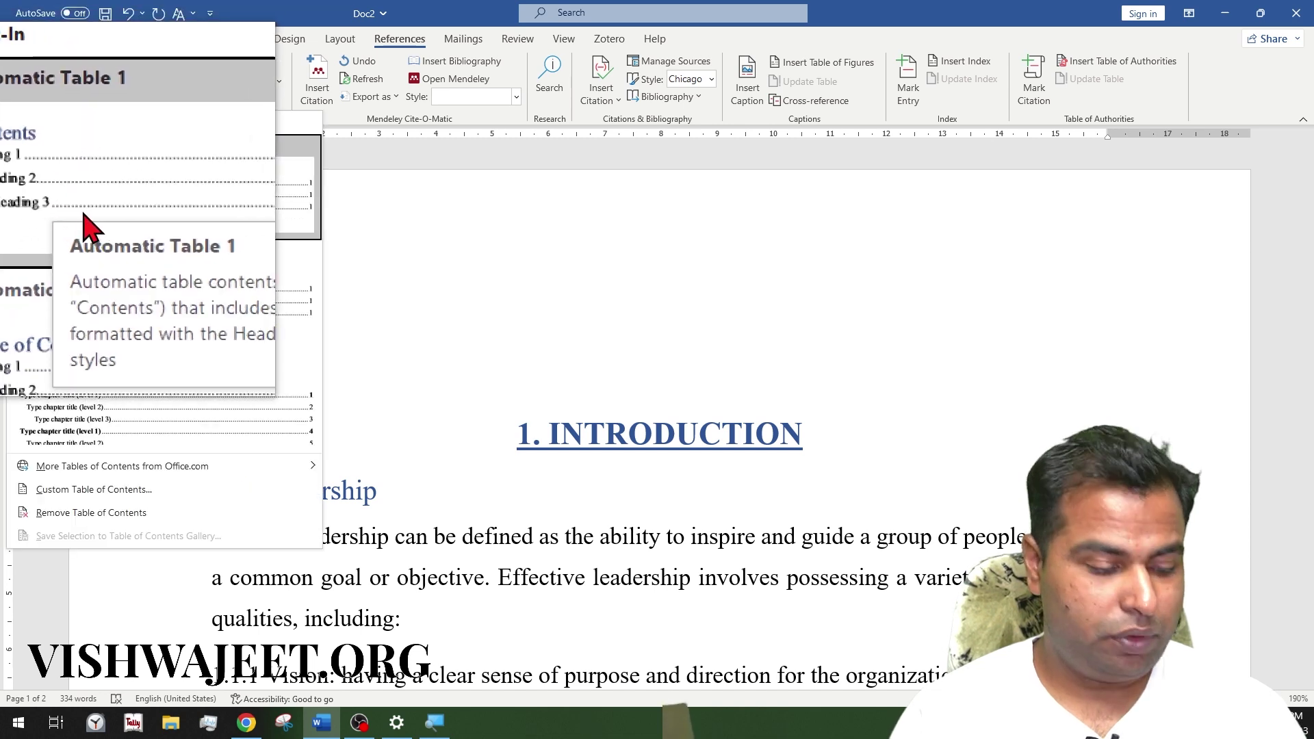
{"action": "left_click", "coordinate": [43, 195]}
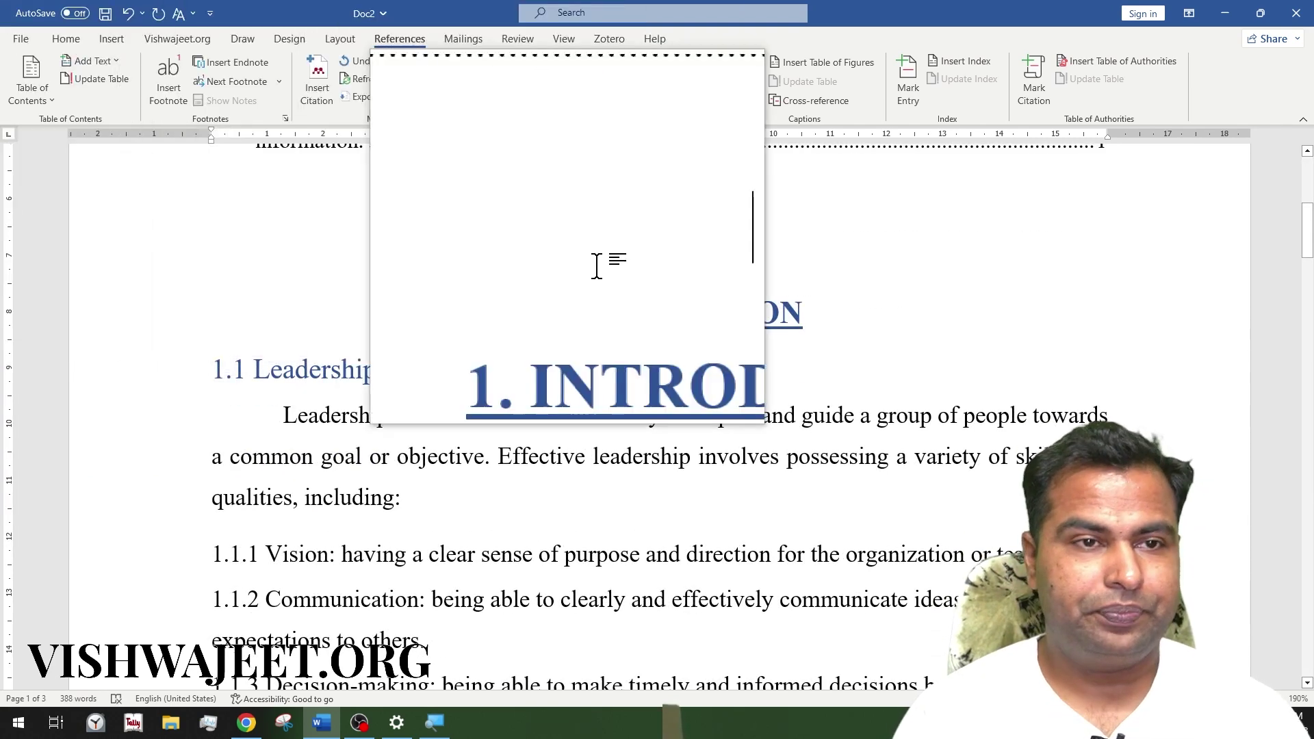
{"action": "scroll", "coordinate": [596, 267], "scroll_direction": "up", "scroll_amount": 5}
{"action": "scroll", "coordinate": [548, 301], "scroll_direction": "up", "scroll_amount": 1}
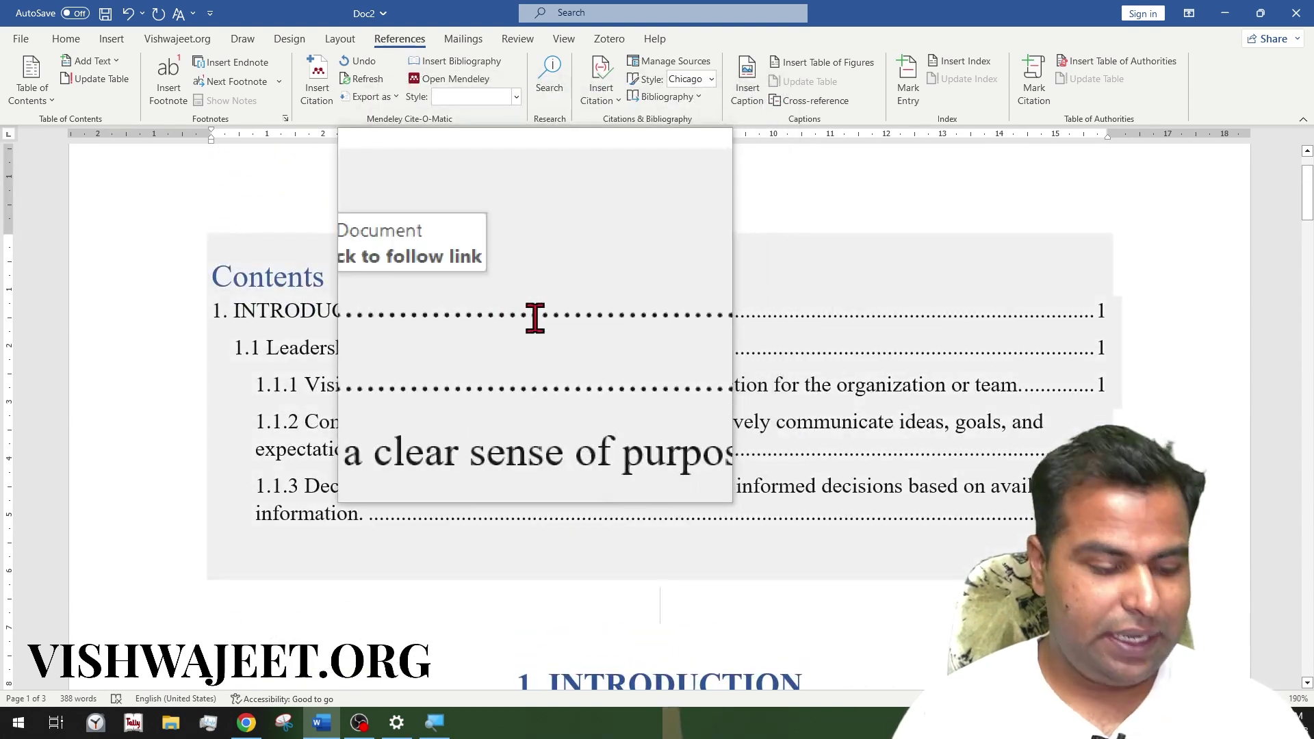
Step: Follow the 1.1 Leadership contents entry to its section and view the 1.1.1–1.1.3 sub-points
{"action": "key", "text": "super+Escape"}
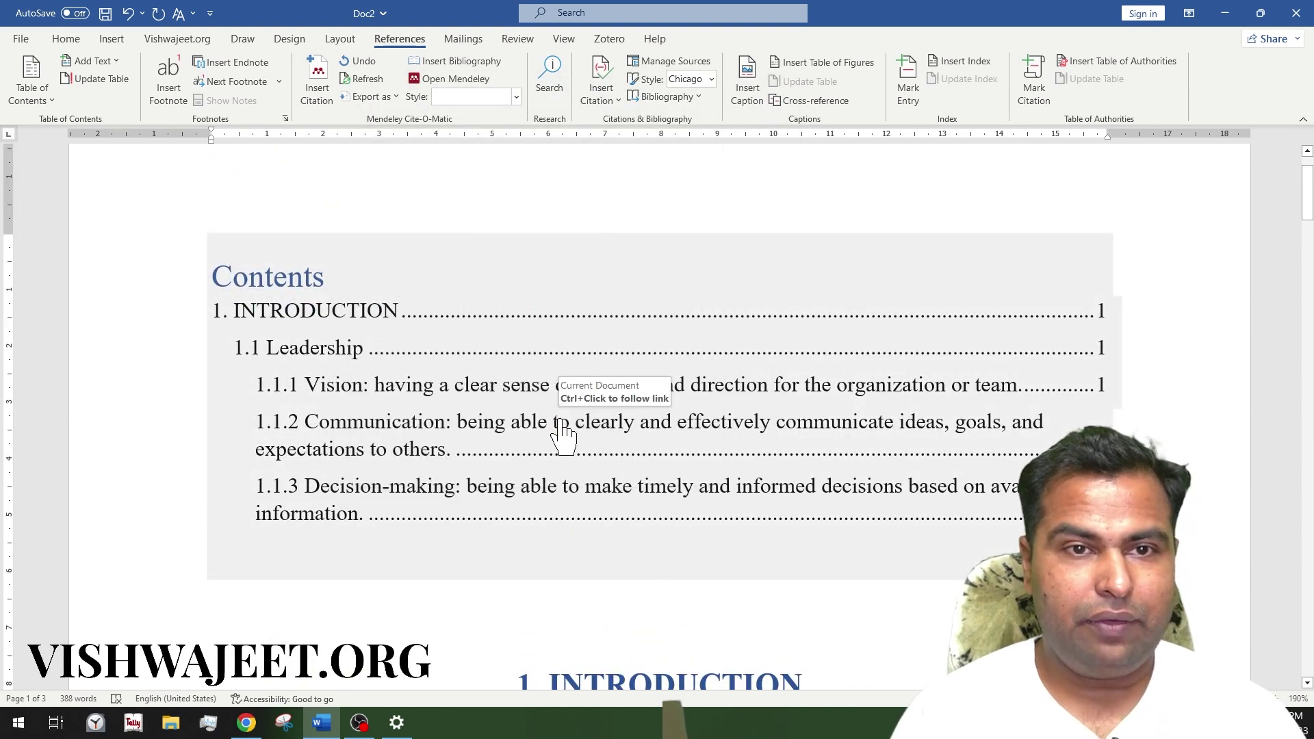
{"action": "scroll", "coordinate": [557, 434], "scroll_direction": "up", "scroll_amount": 3}
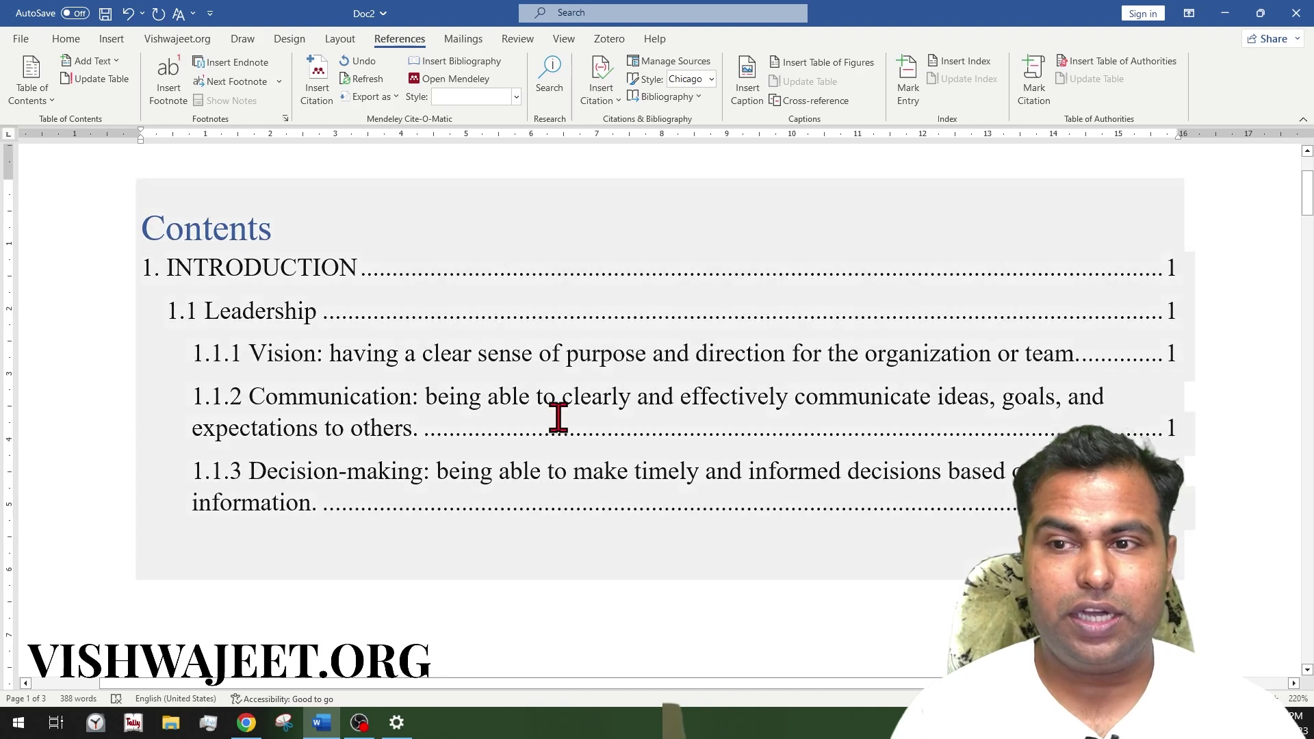
{"action": "scroll", "coordinate": [548, 393], "scroll_direction": "down", "scroll_amount": 2}
{"action": "scroll", "coordinate": [479, 369], "scroll_direction": "up", "scroll_amount": 2}
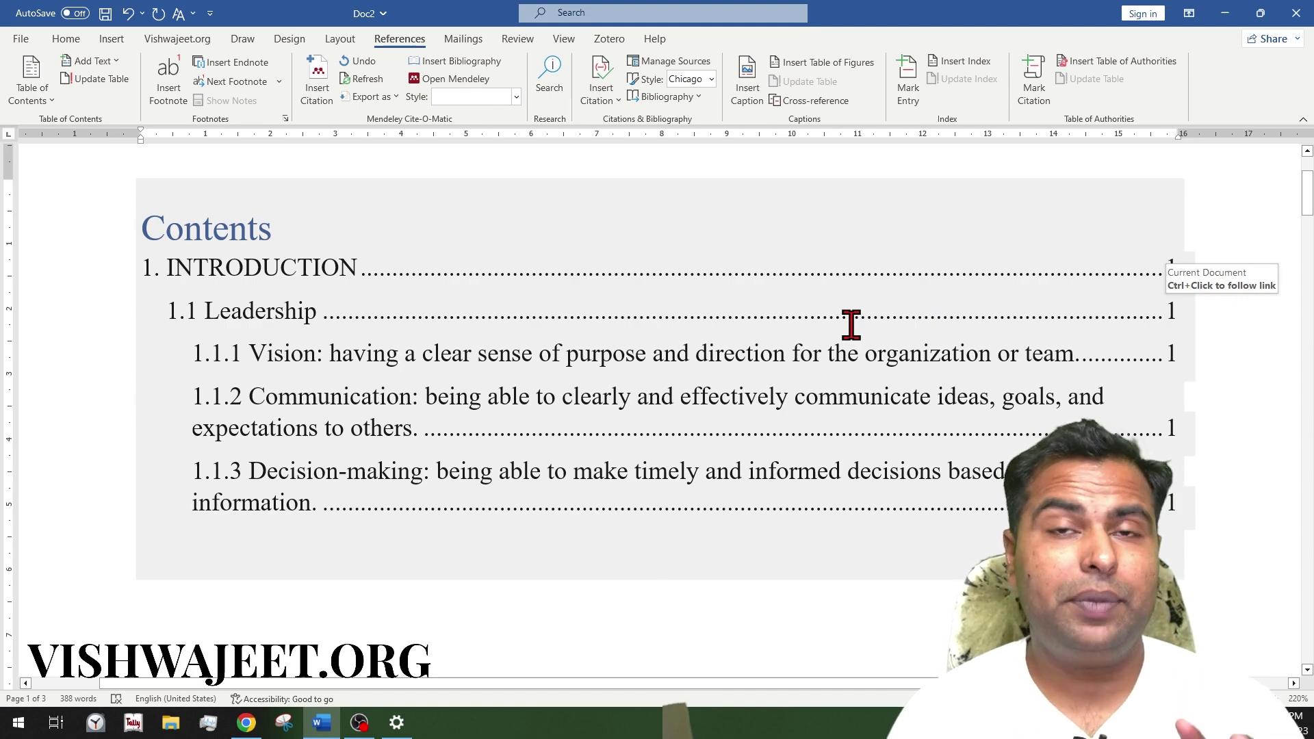
{"action": "left_click", "coordinate": [851, 325], "text": "ctrl"}
{"action": "scroll", "coordinate": [849, 331], "scroll_direction": "up", "scroll_amount": 4}
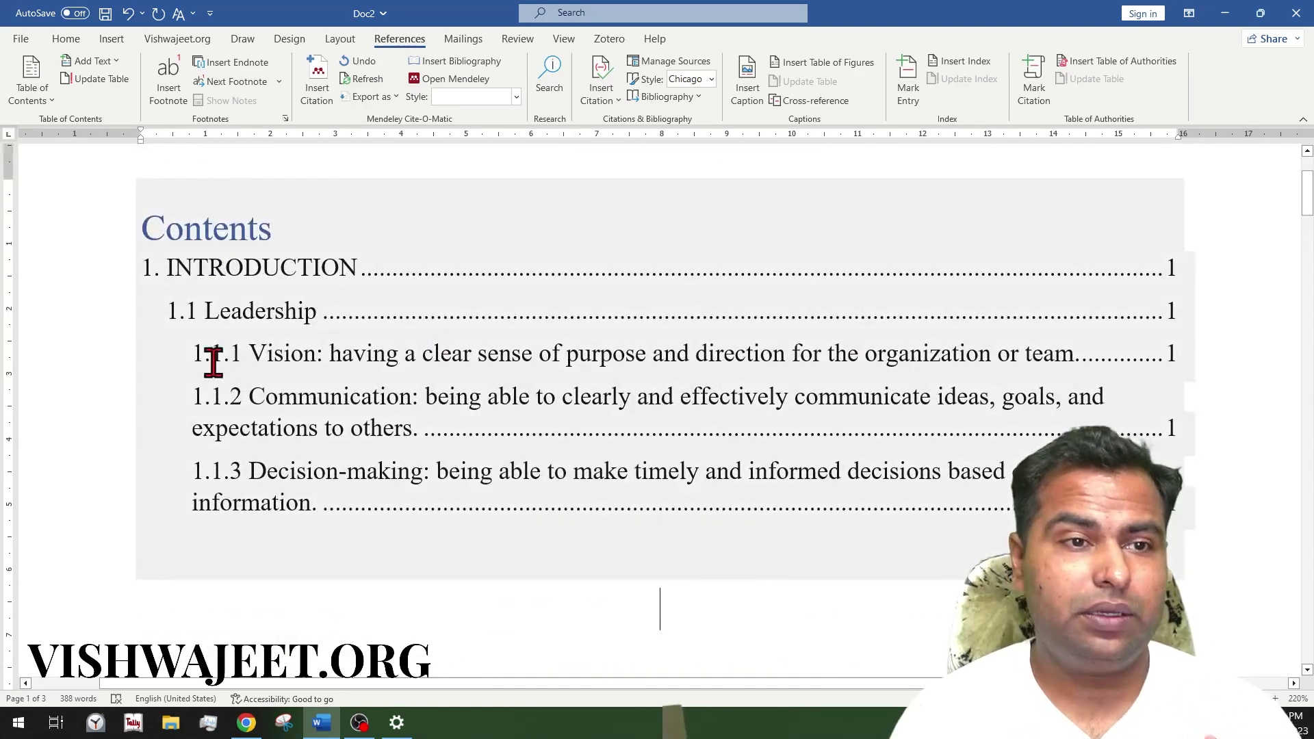
{"action": "scroll", "coordinate": [410, 401], "scroll_direction": "down", "scroll_amount": 6}
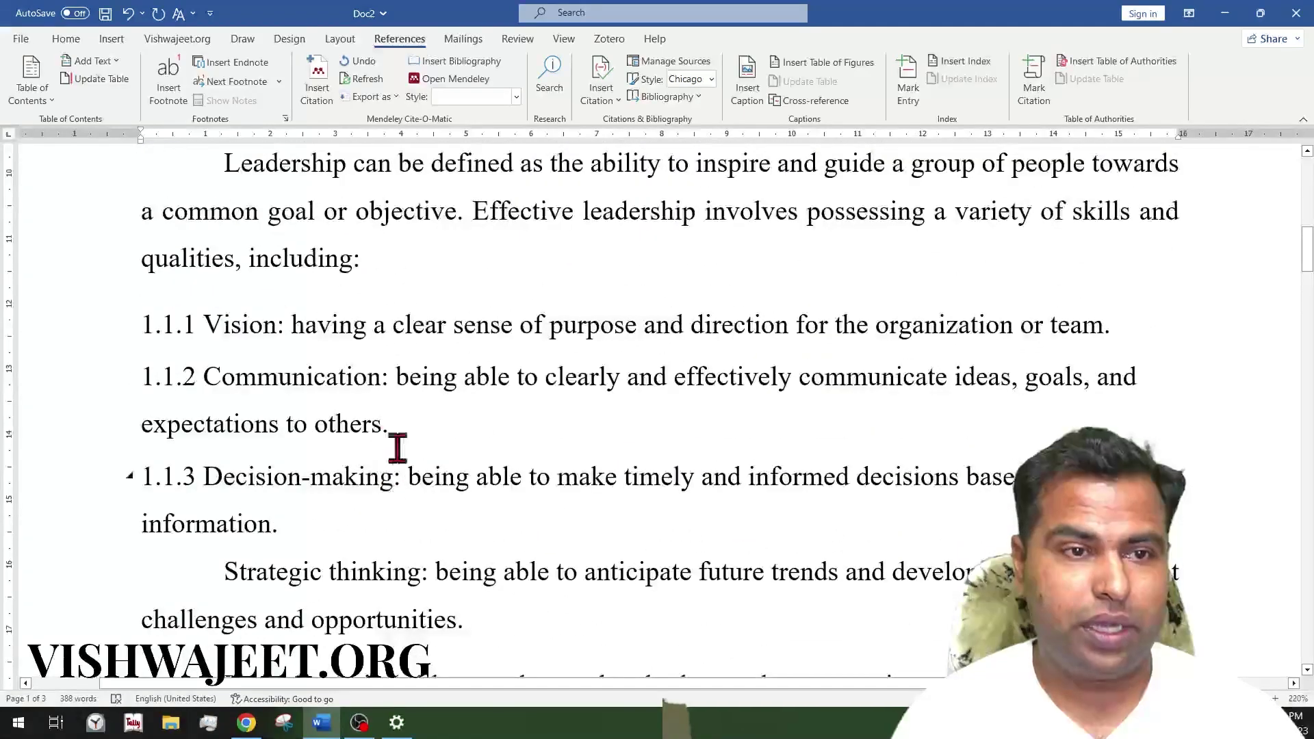
Step: Insert page breaks so 1.1.2 Communication and 1.1.3 Decision-making each begin a new page
{"action": "left_click", "coordinate": [1119, 328]}
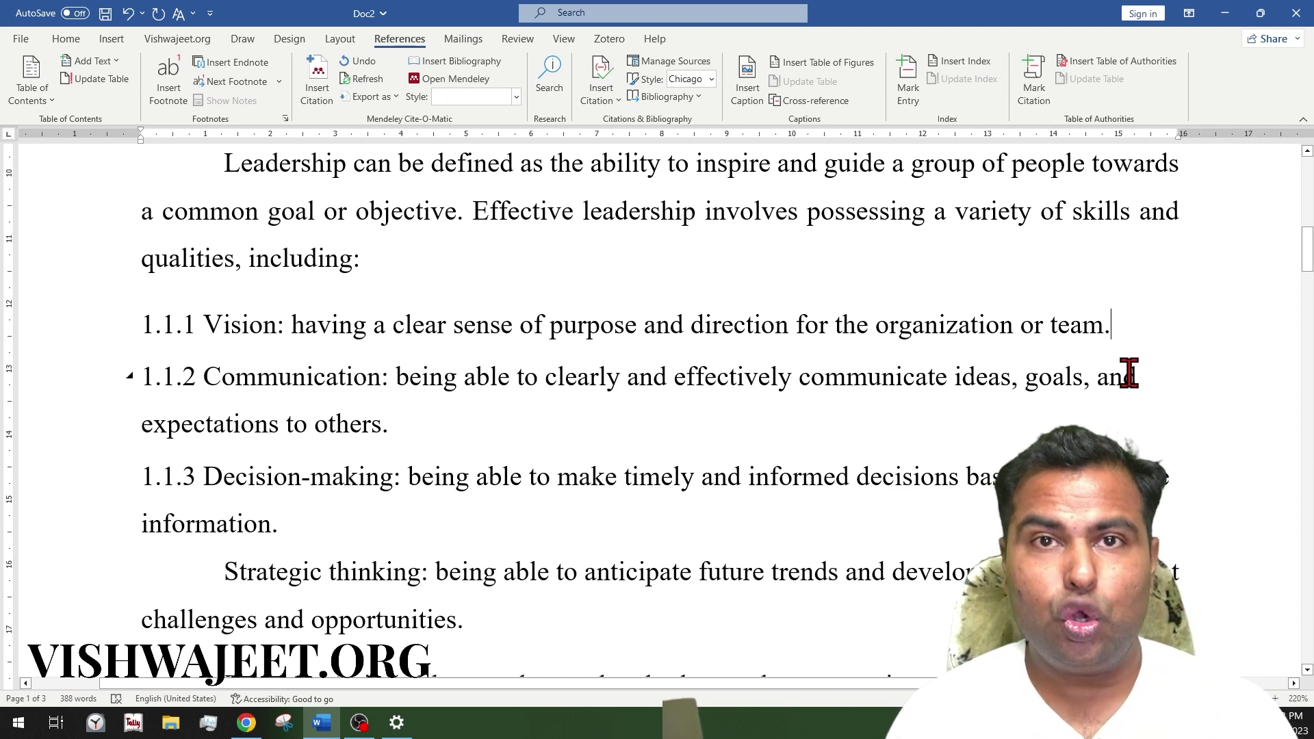
{"action": "key", "text": "ctrl+Return"}
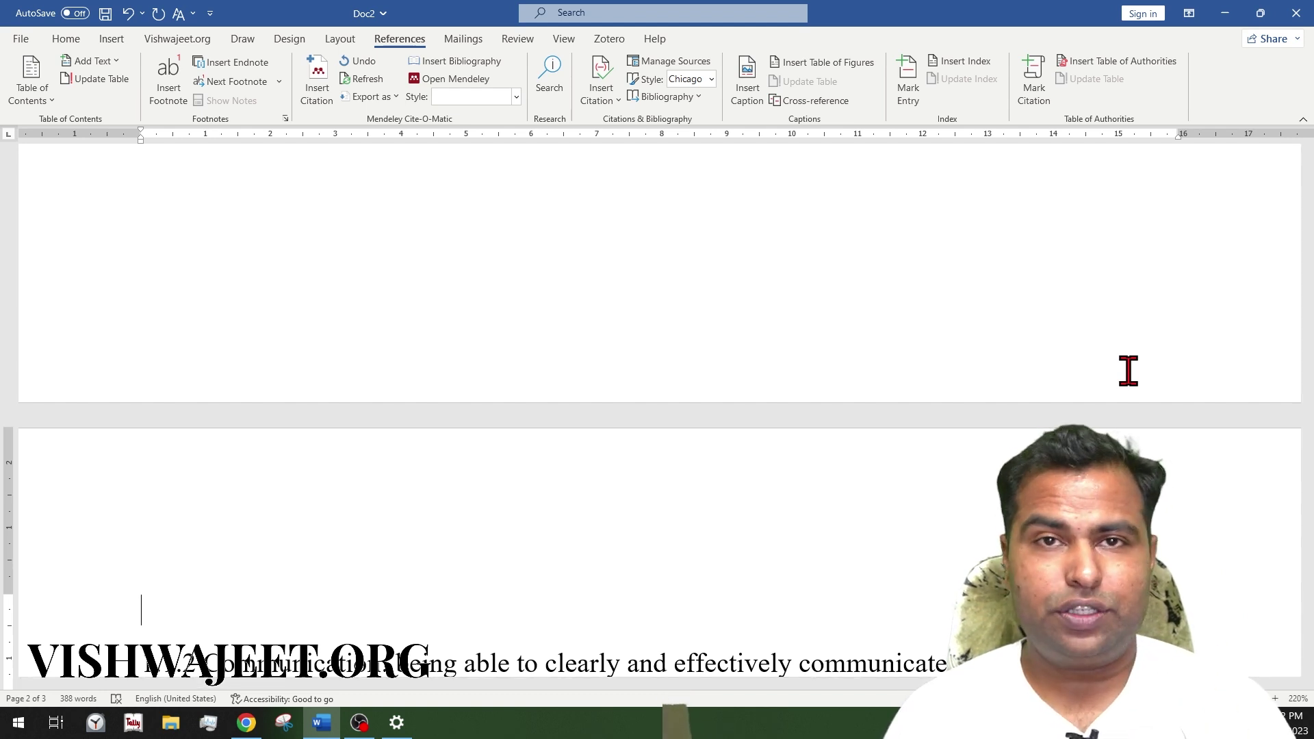
{"action": "scroll", "coordinate": [1129, 371], "scroll_direction": "down", "scroll_amount": 1}
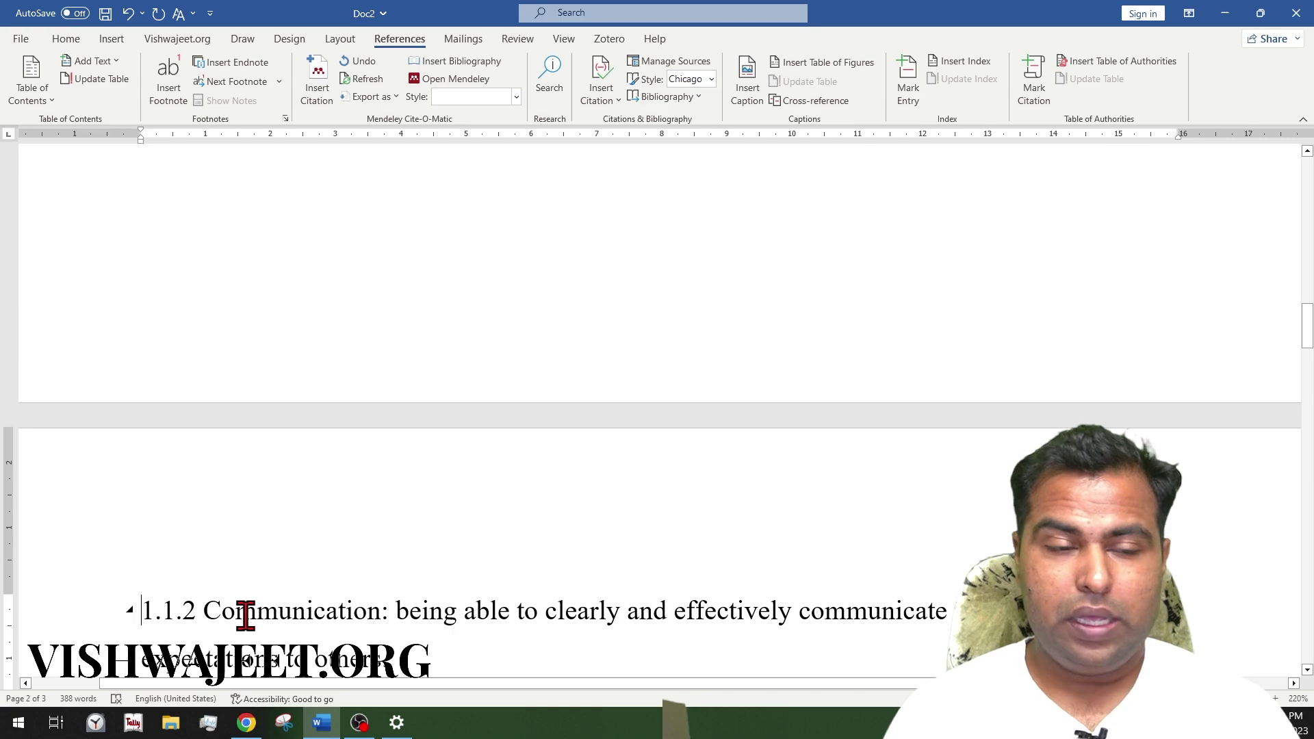
{"action": "scroll", "coordinate": [246, 613], "scroll_direction": "down", "scroll_amount": 5}
{"action": "scroll", "coordinate": [247, 613], "scroll_direction": "up", "scroll_amount": 3}
{"action": "left_click", "coordinate": [139, 496]}
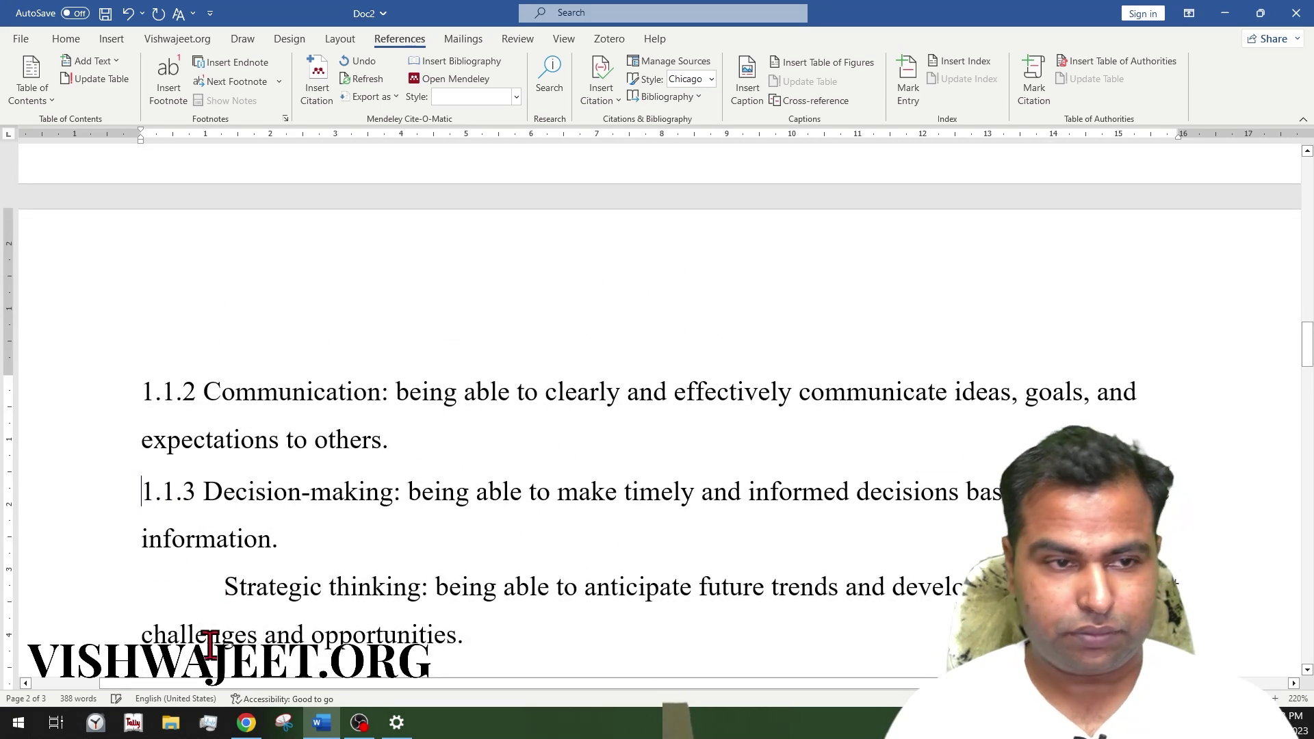
{"action": "key", "text": "ctrl+Return"}
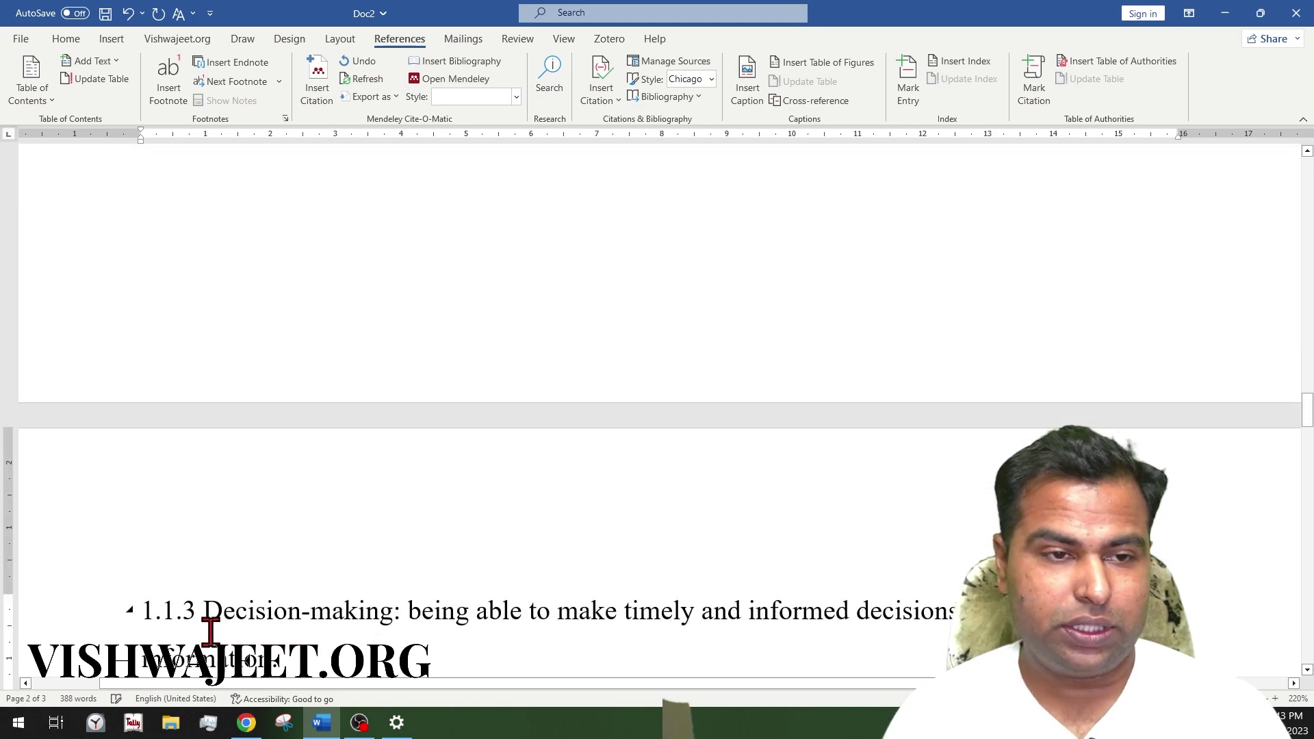
{"action": "scroll", "coordinate": [609, 580], "scroll_direction": "up", "scroll_amount": 15}
Step: Update only the contents page numbers, showing 1.1.2 on page 2 and 1.1.3 on page 3
{"action": "scroll", "coordinate": [628, 556], "scroll_direction": "up", "scroll_amount": 2}
{"action": "left_click", "coordinate": [625, 554]}
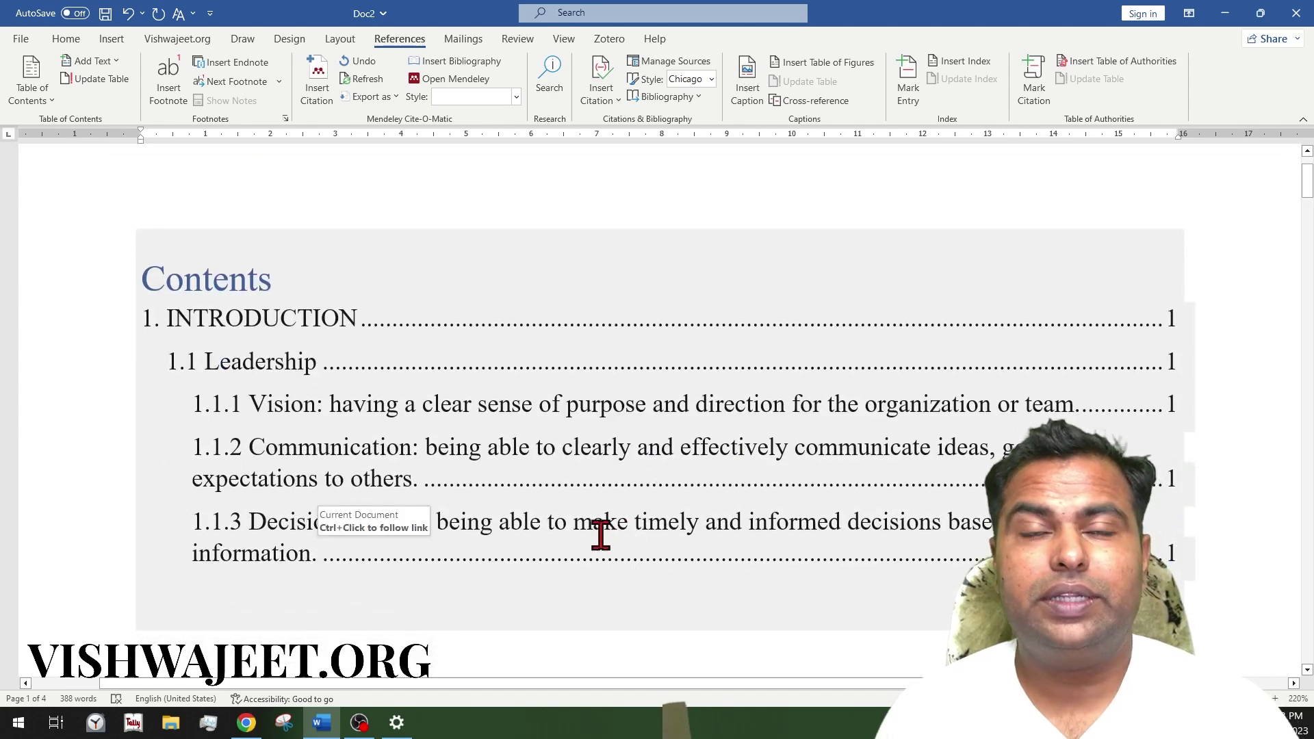
{"action": "left_click_drag", "start_coordinate": [589, 518], "coordinate": [472, 446]}
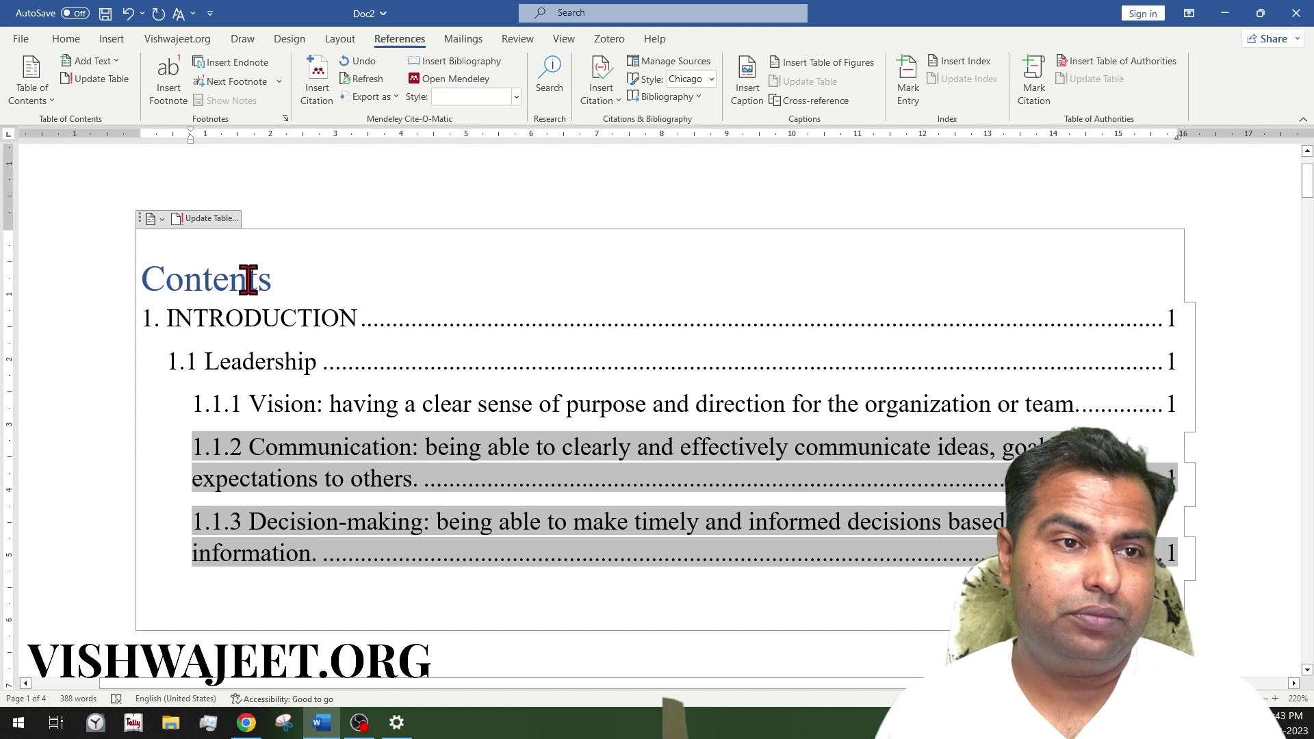
{"action": "left_click", "coordinate": [209, 219]}
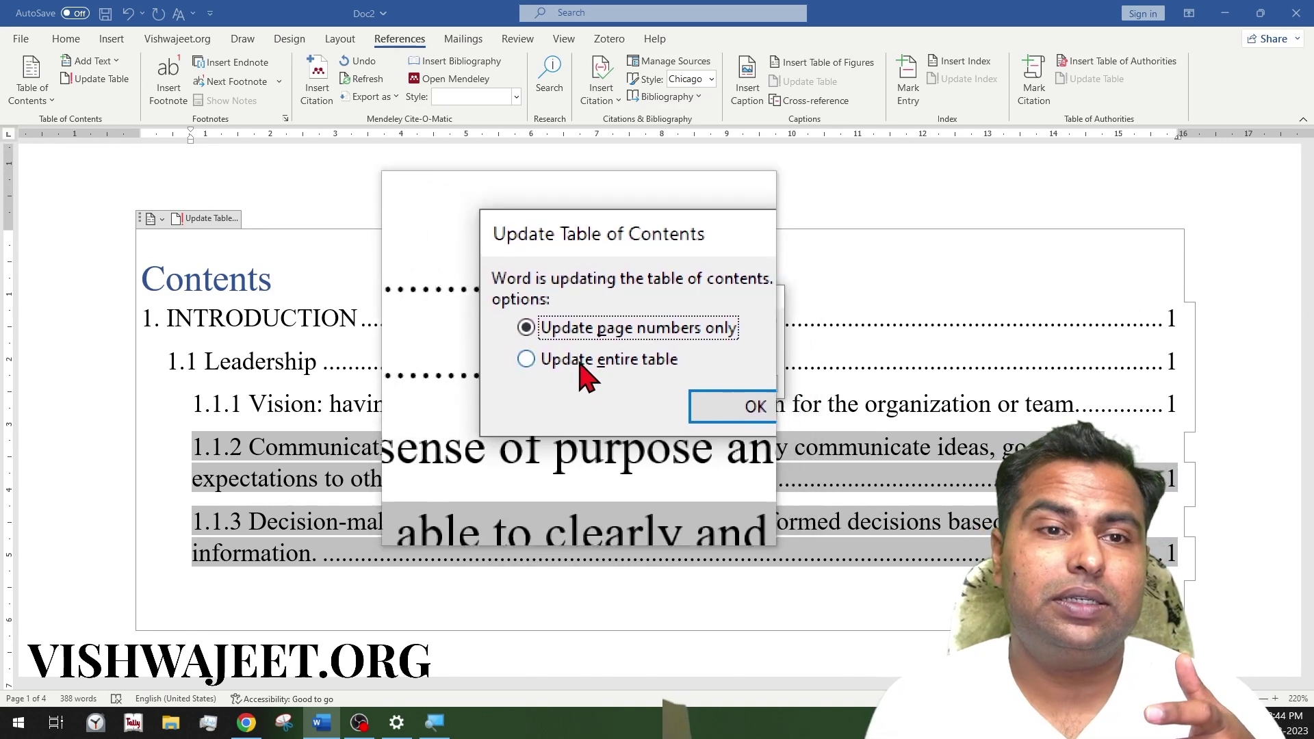
{"action": "left_click", "coordinate": [552, 361]}
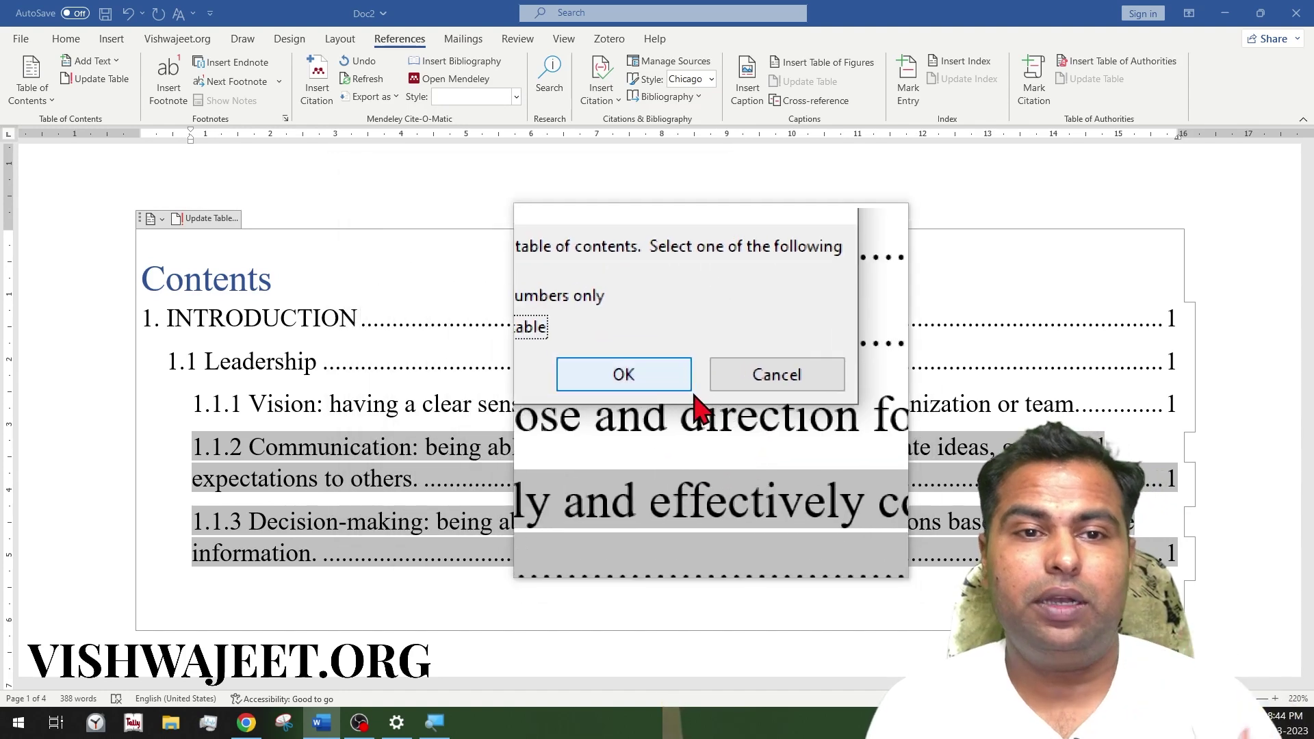
{"action": "left_click", "coordinate": [692, 394]}
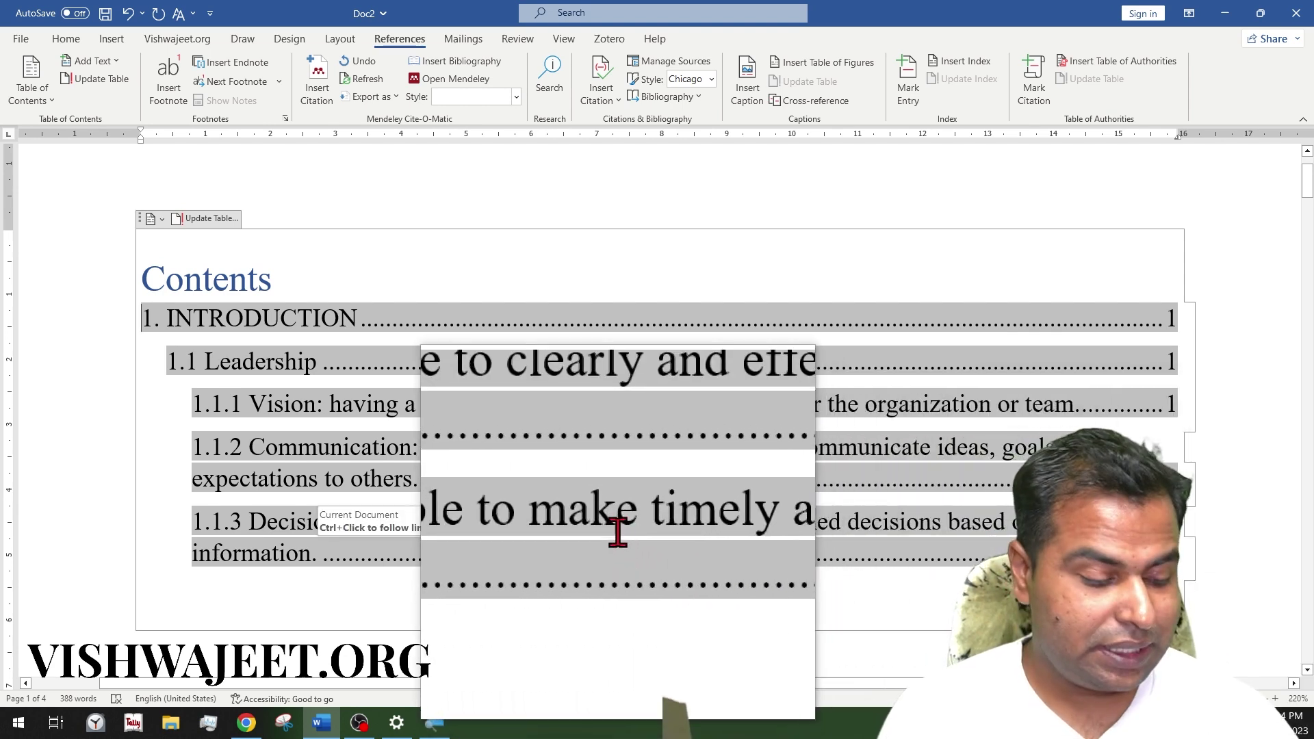
{"action": "key", "text": "super+Escape"}
{"action": "scroll", "coordinate": [584, 478], "scroll_direction": "down", "scroll_amount": 1}
{"action": "scroll", "coordinate": [584, 478], "scroll_direction": "down", "scroll_amount": 3}
{"action": "scroll", "coordinate": [584, 478], "scroll_direction": "up", "scroll_amount": 2}
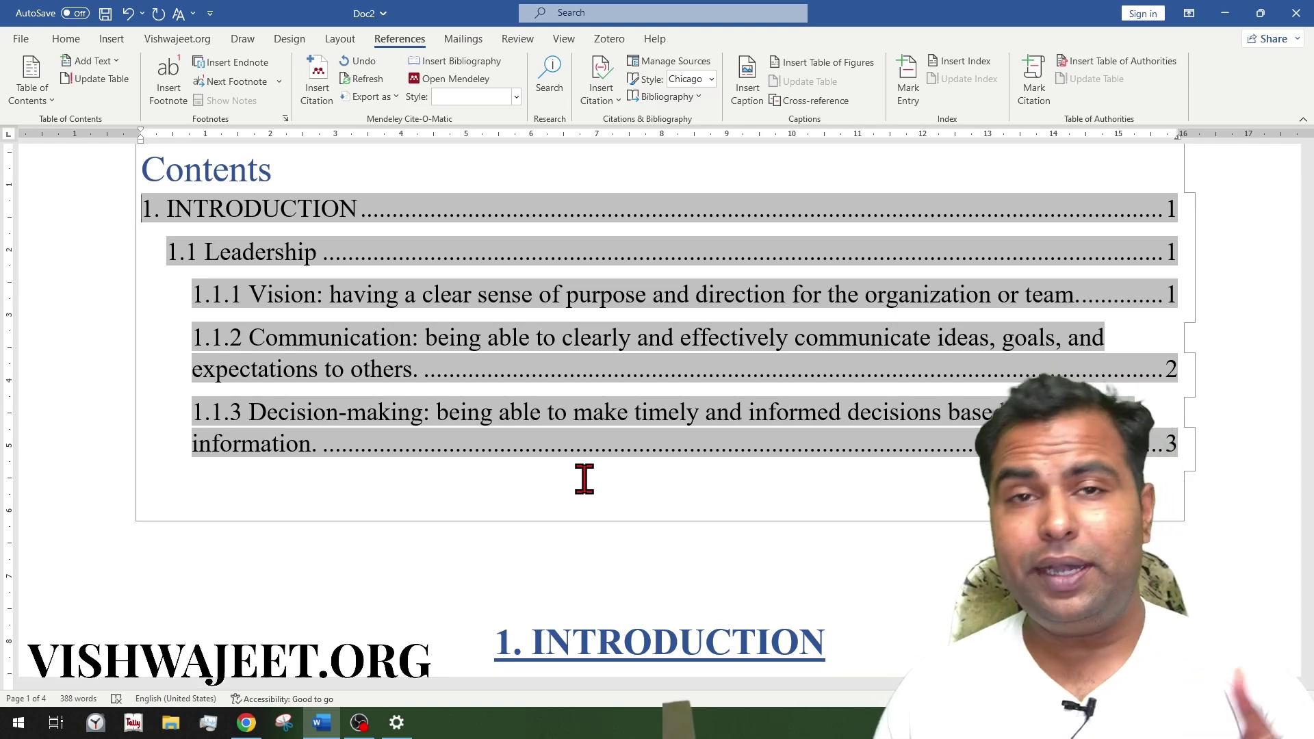
{"action": "scroll", "coordinate": [582, 483], "scroll_direction": "down", "scroll_amount": 3}
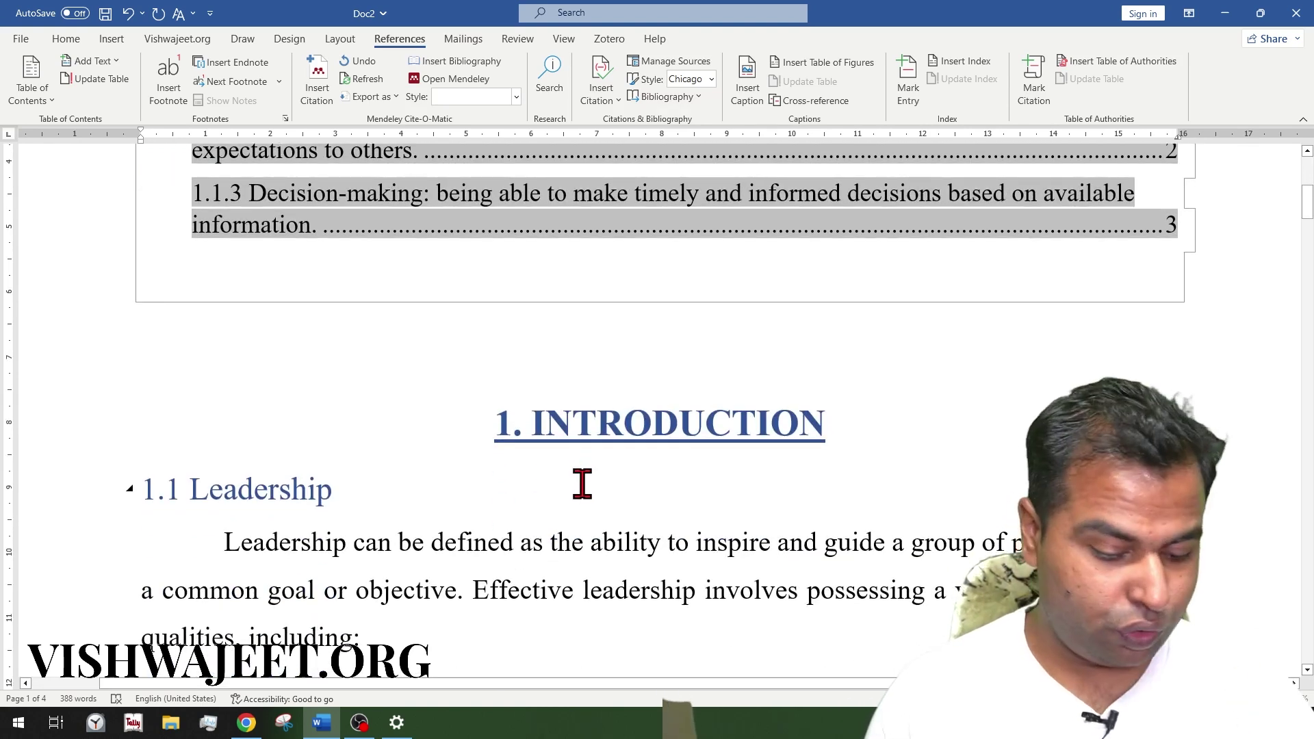
{"action": "key", "text": "ctrl+p"}
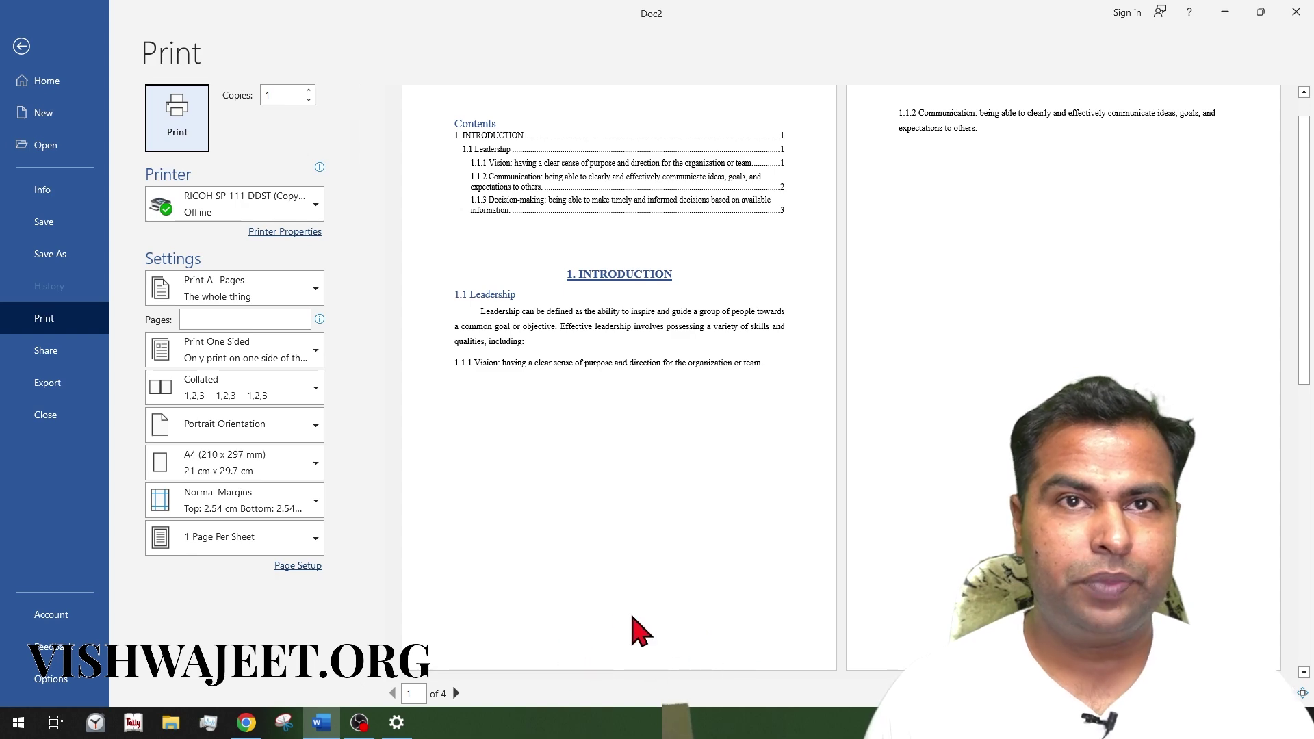
{"action": "key", "text": "Escape"}
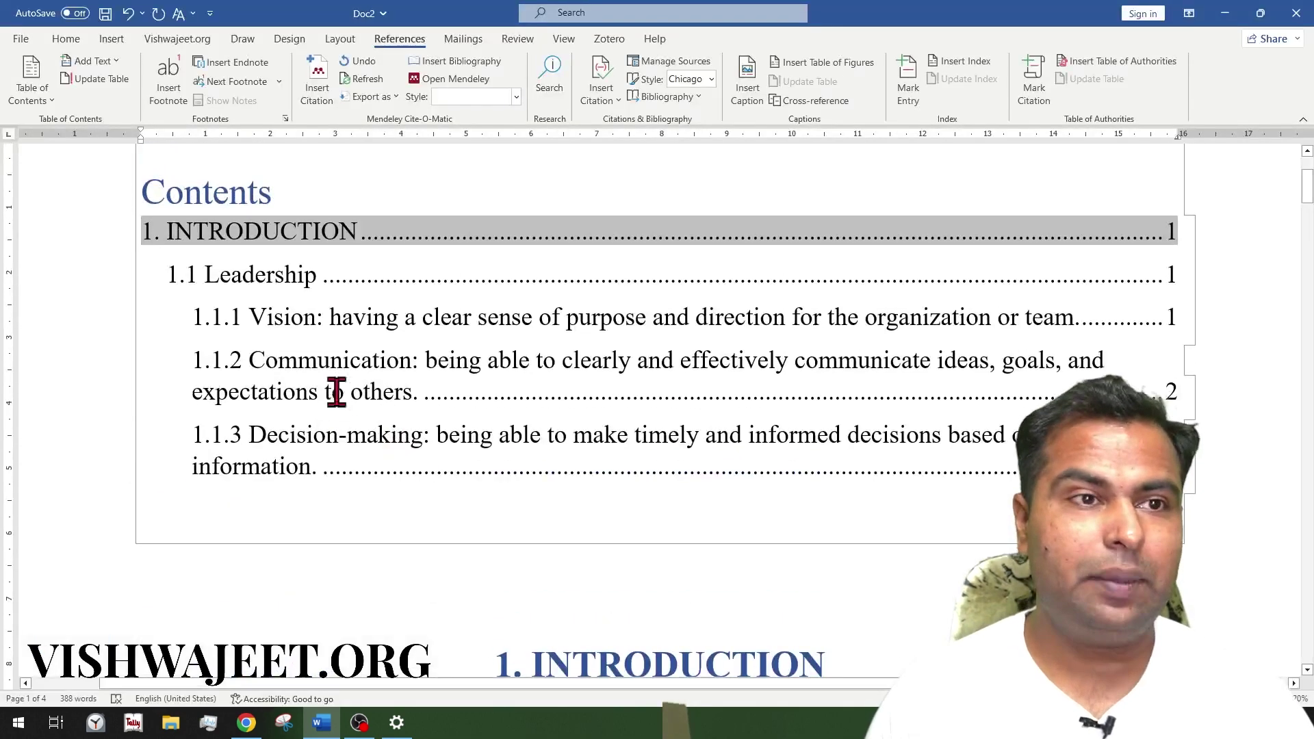
Step: Bring up the Bottom of Page page-number styles from the Insert tab's Page Number menu
{"action": "left_click", "coordinate": [111, 39]}
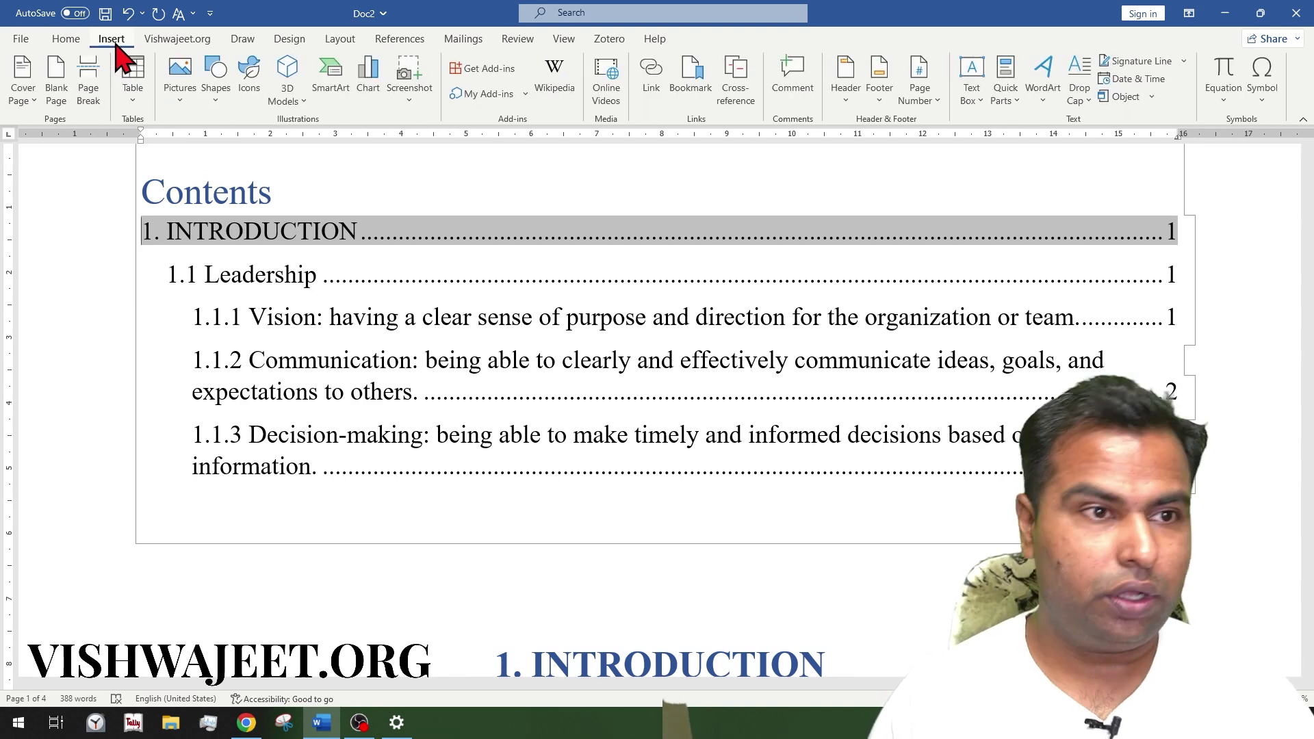
{"action": "key", "text": "super+plus"}
{"action": "left_click", "coordinate": [66, 39]}
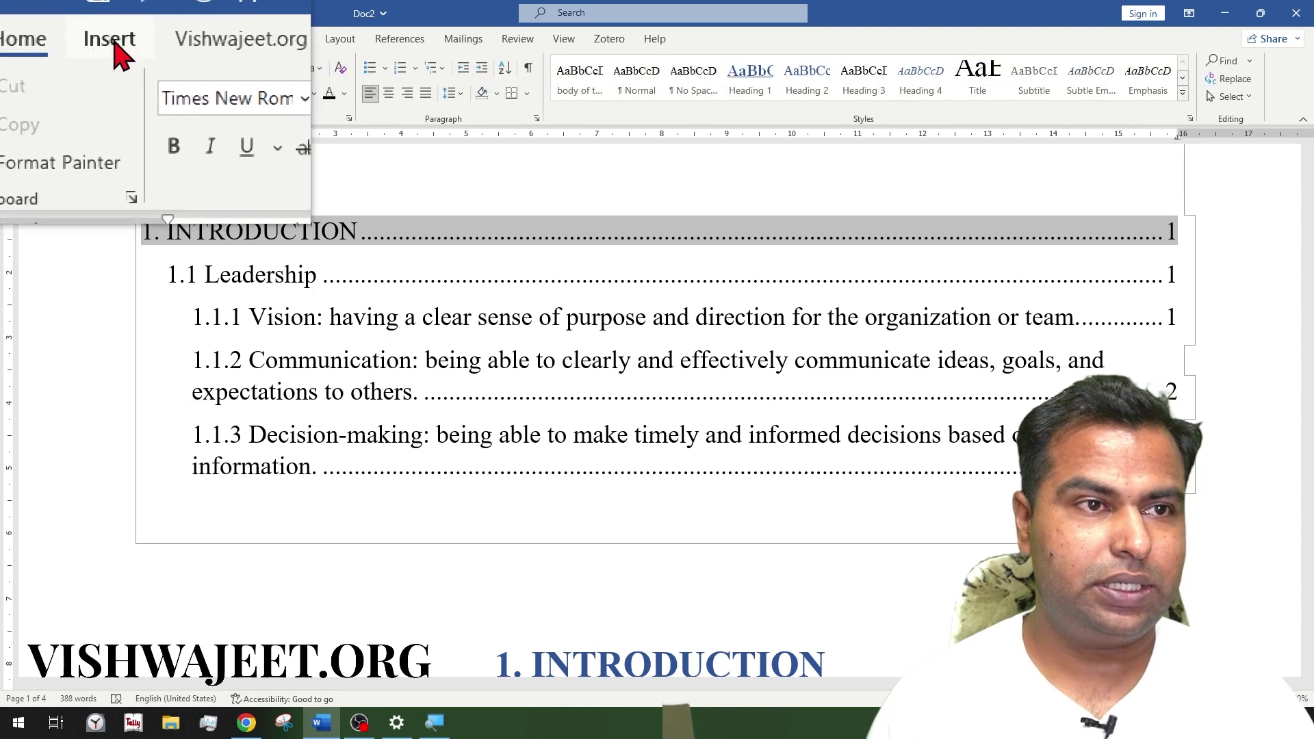
{"action": "left_click", "coordinate": [115, 42]}
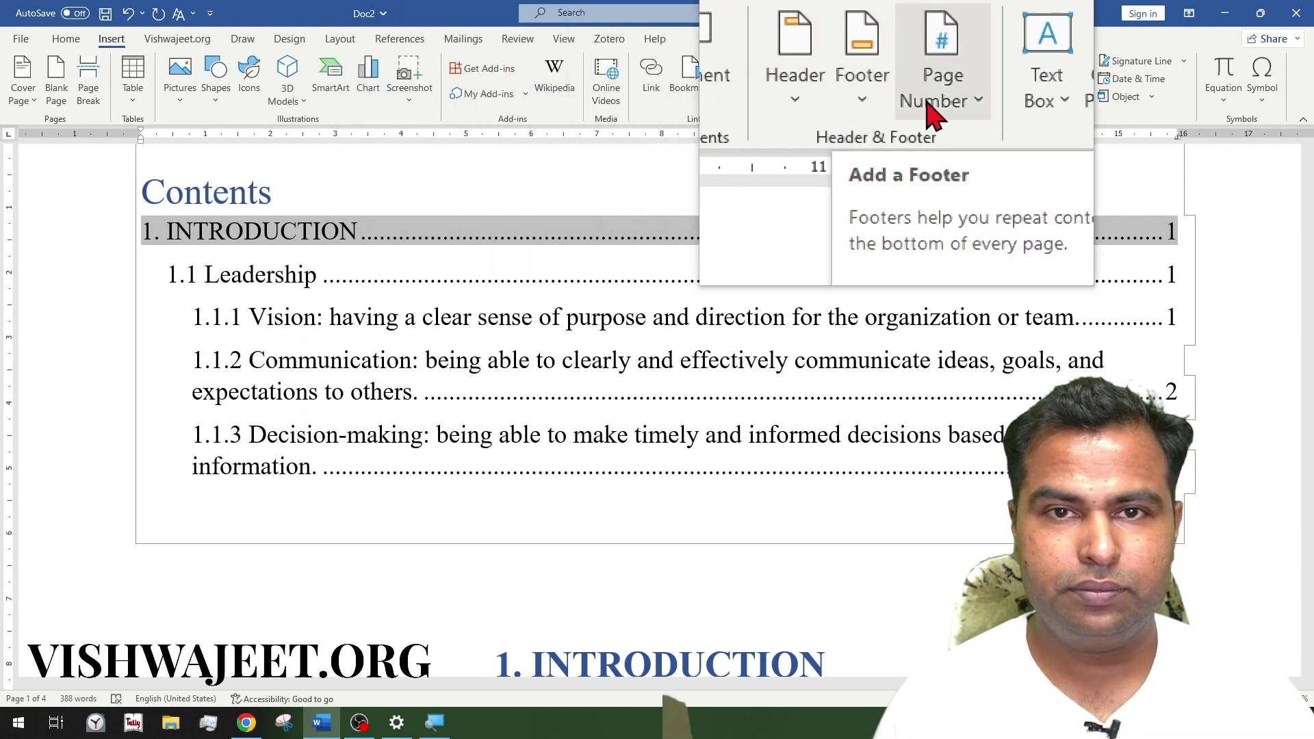
{"action": "left_click", "coordinate": [941, 113]}
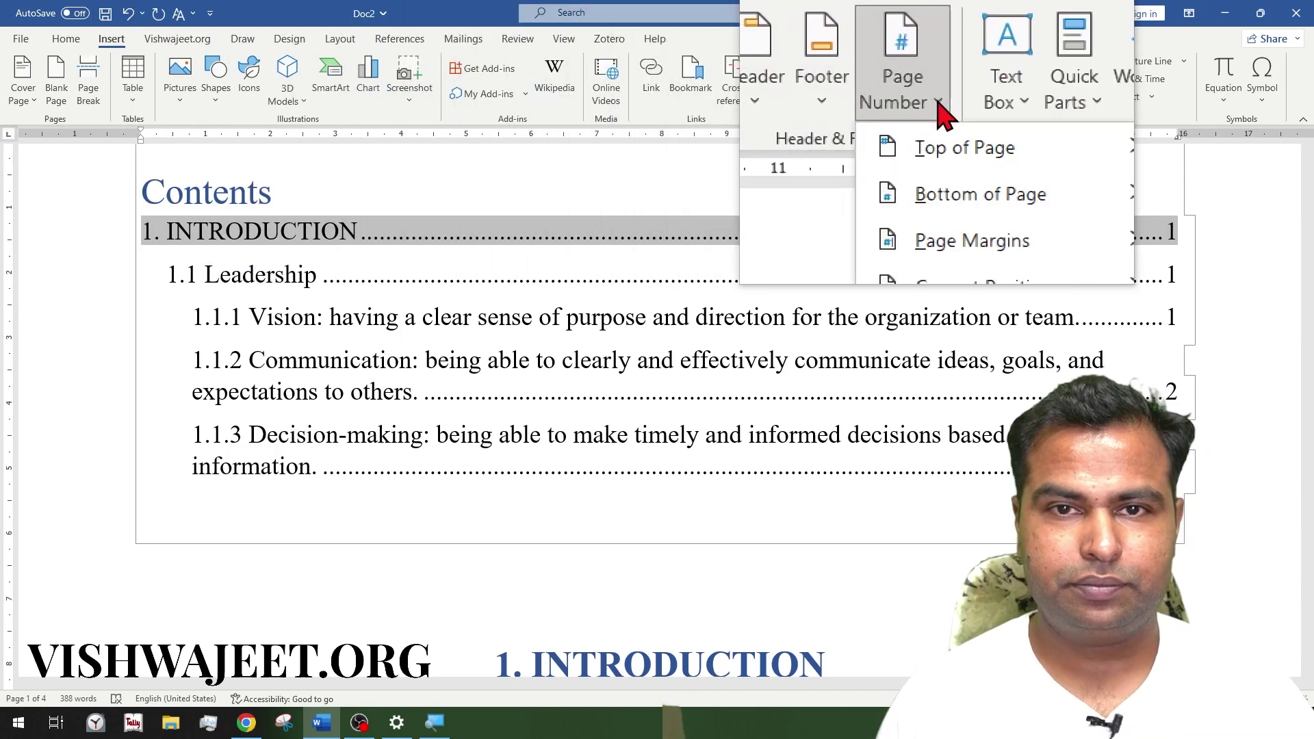
{"action": "mouse_move", "coordinate": [950, 134]}
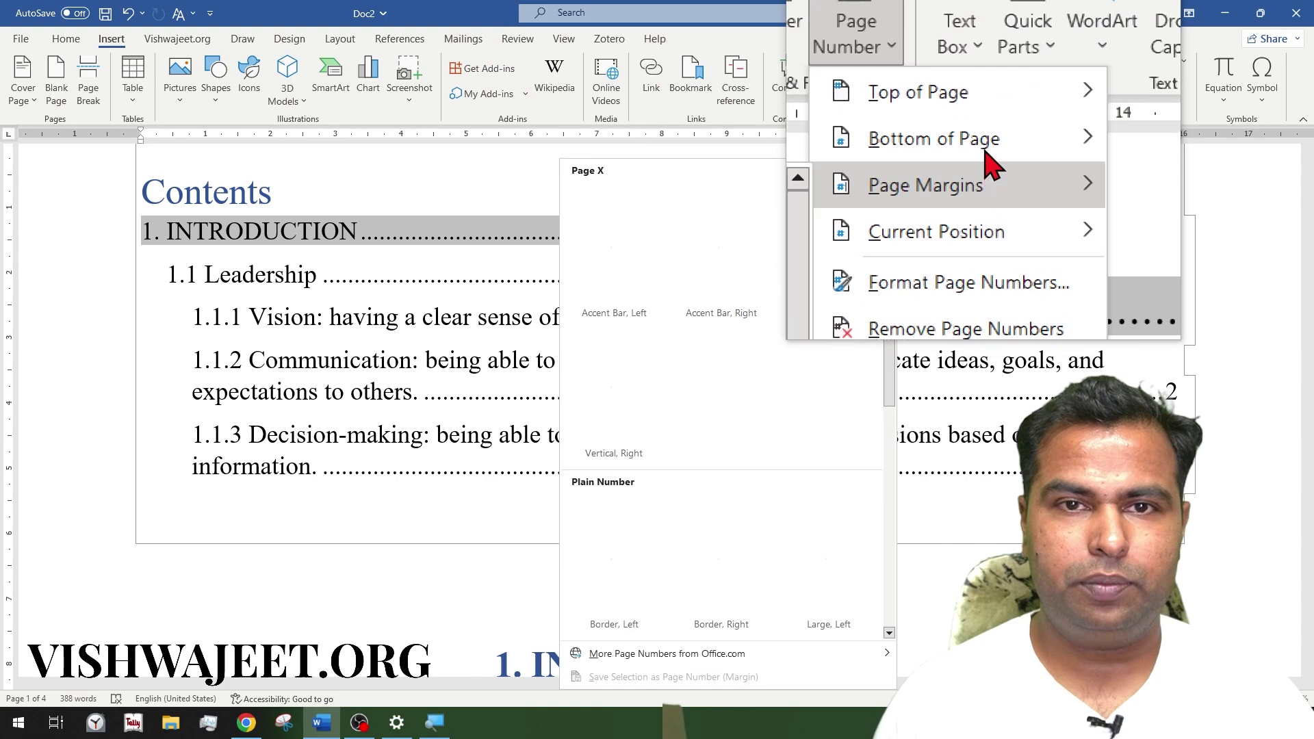
{"action": "mouse_move", "coordinate": [990, 163]}
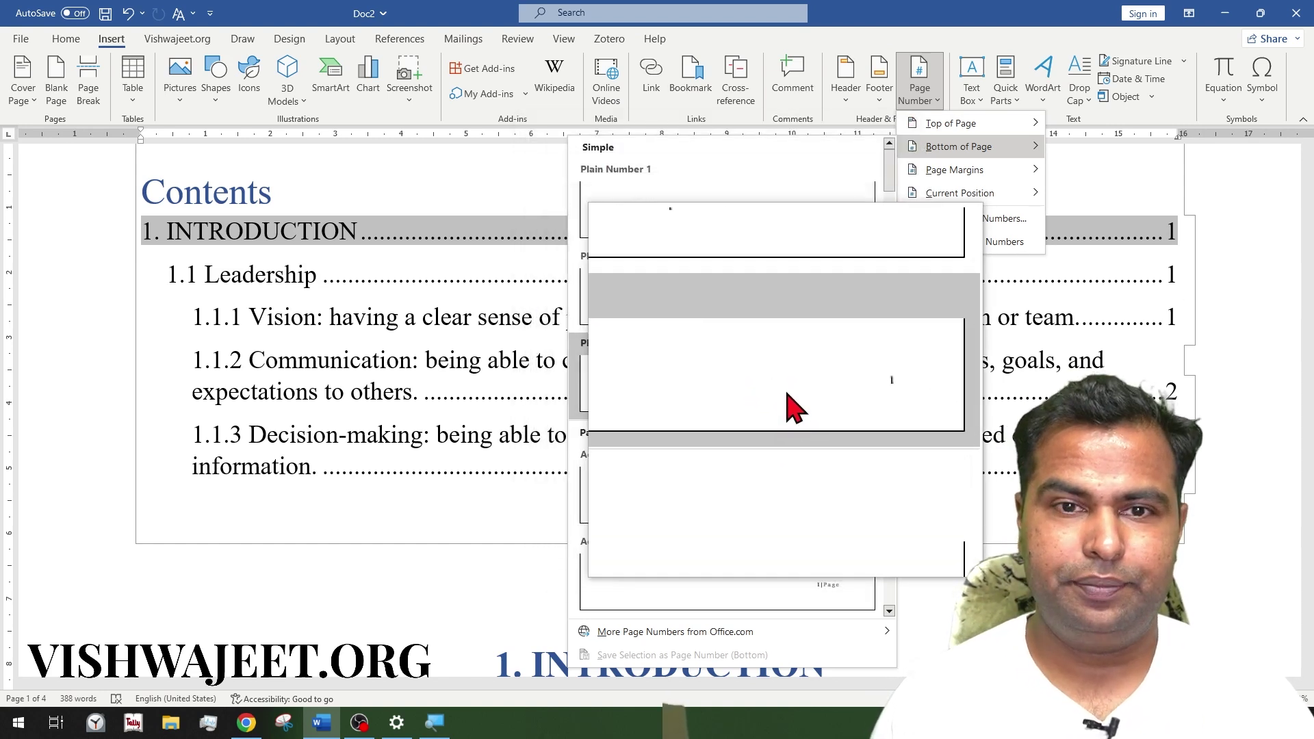
Step: Insert the Plain Number style page number at the bottom of the pages
{"action": "left_click", "coordinate": [781, 396]}
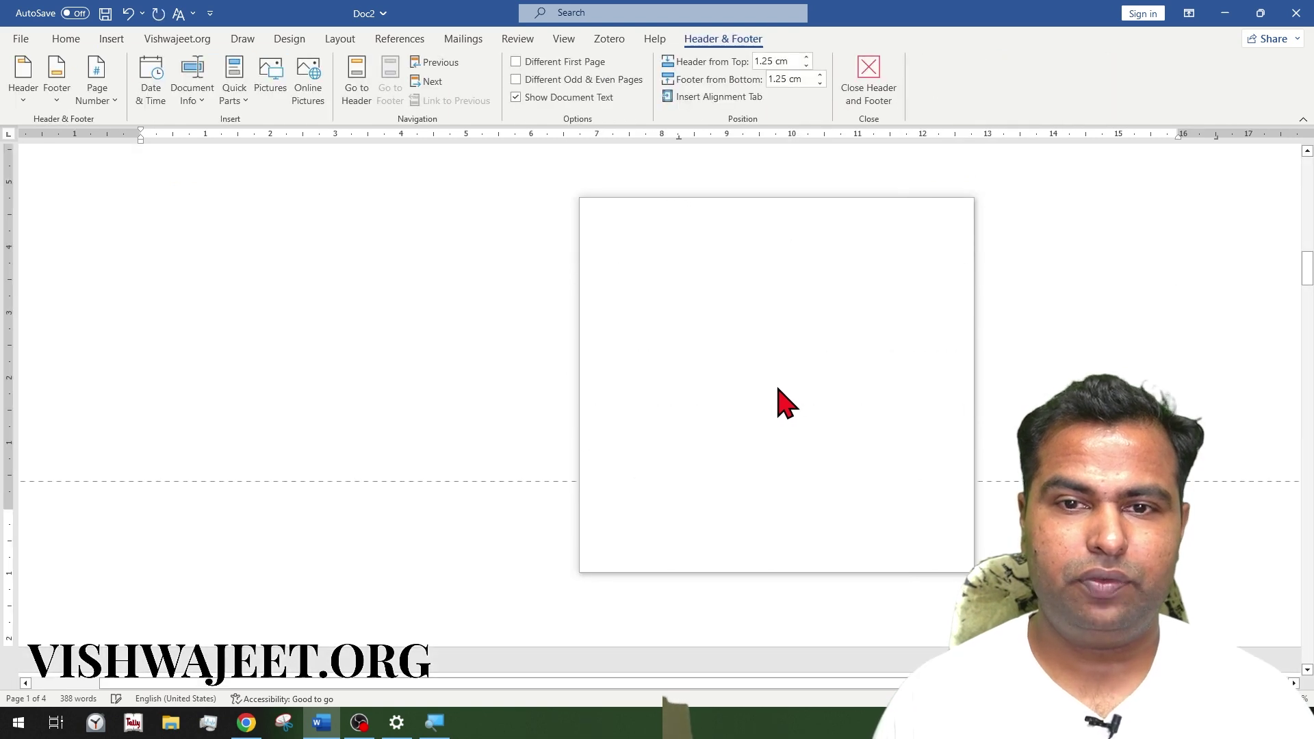